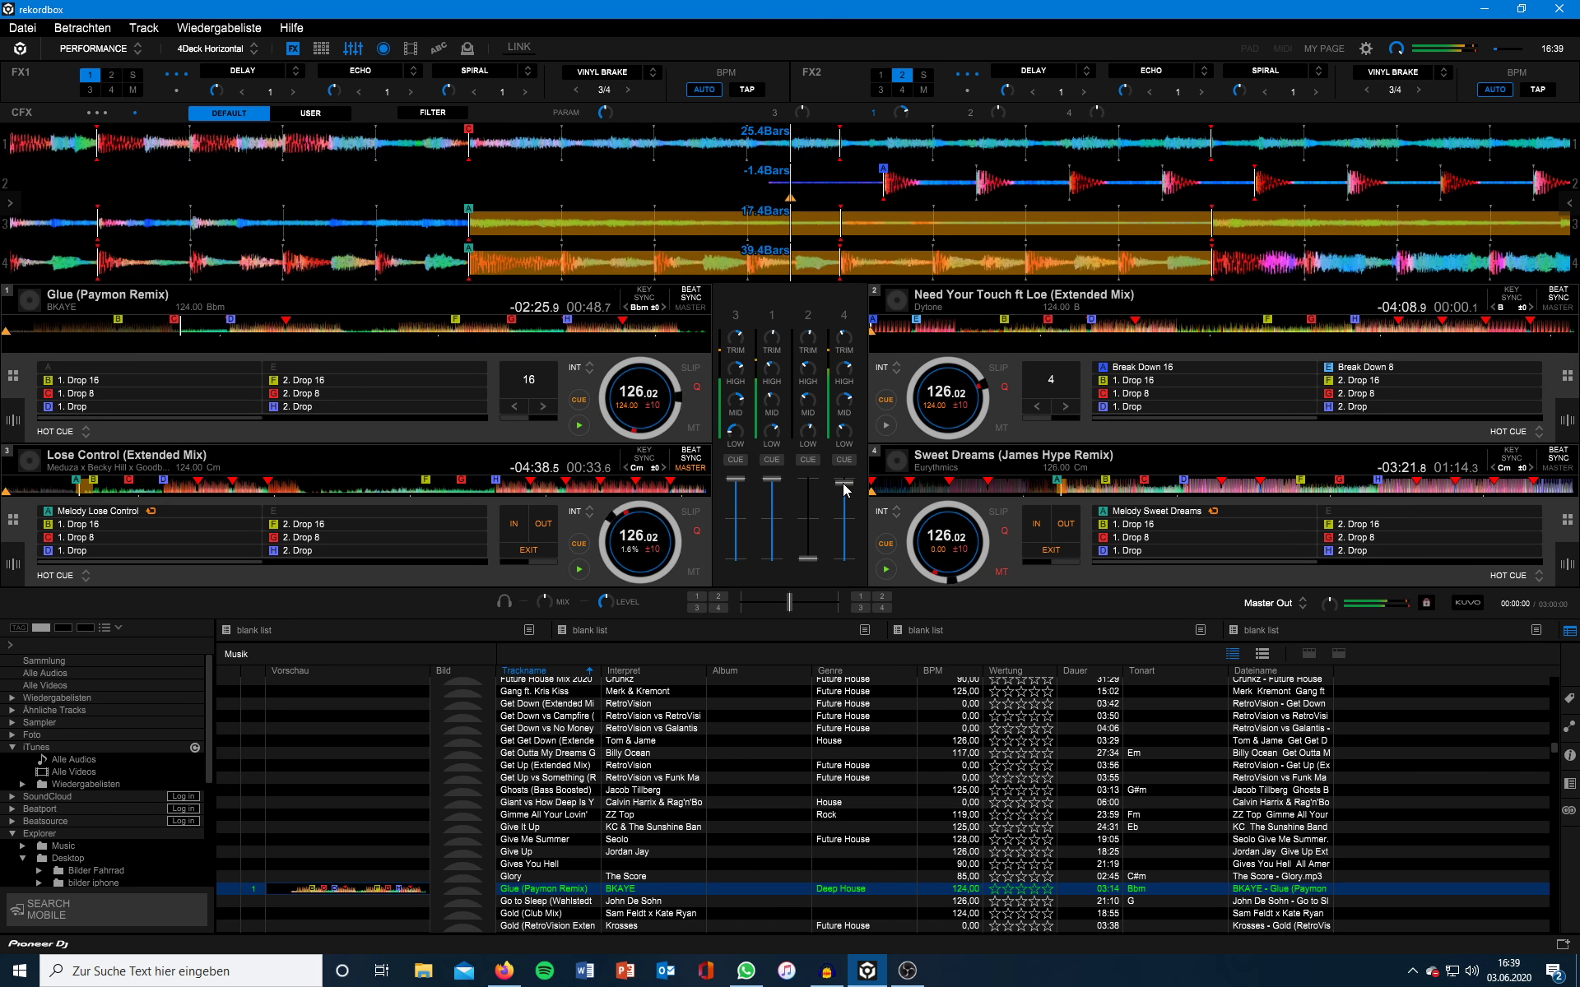
# Fade out channels 4 and 1, and bring Glue back at full level on channel 1 from its "1. Drop 8" hot cue
pyautogui.moveTo(844, 485); pyautogui.dragTo(844, 560)
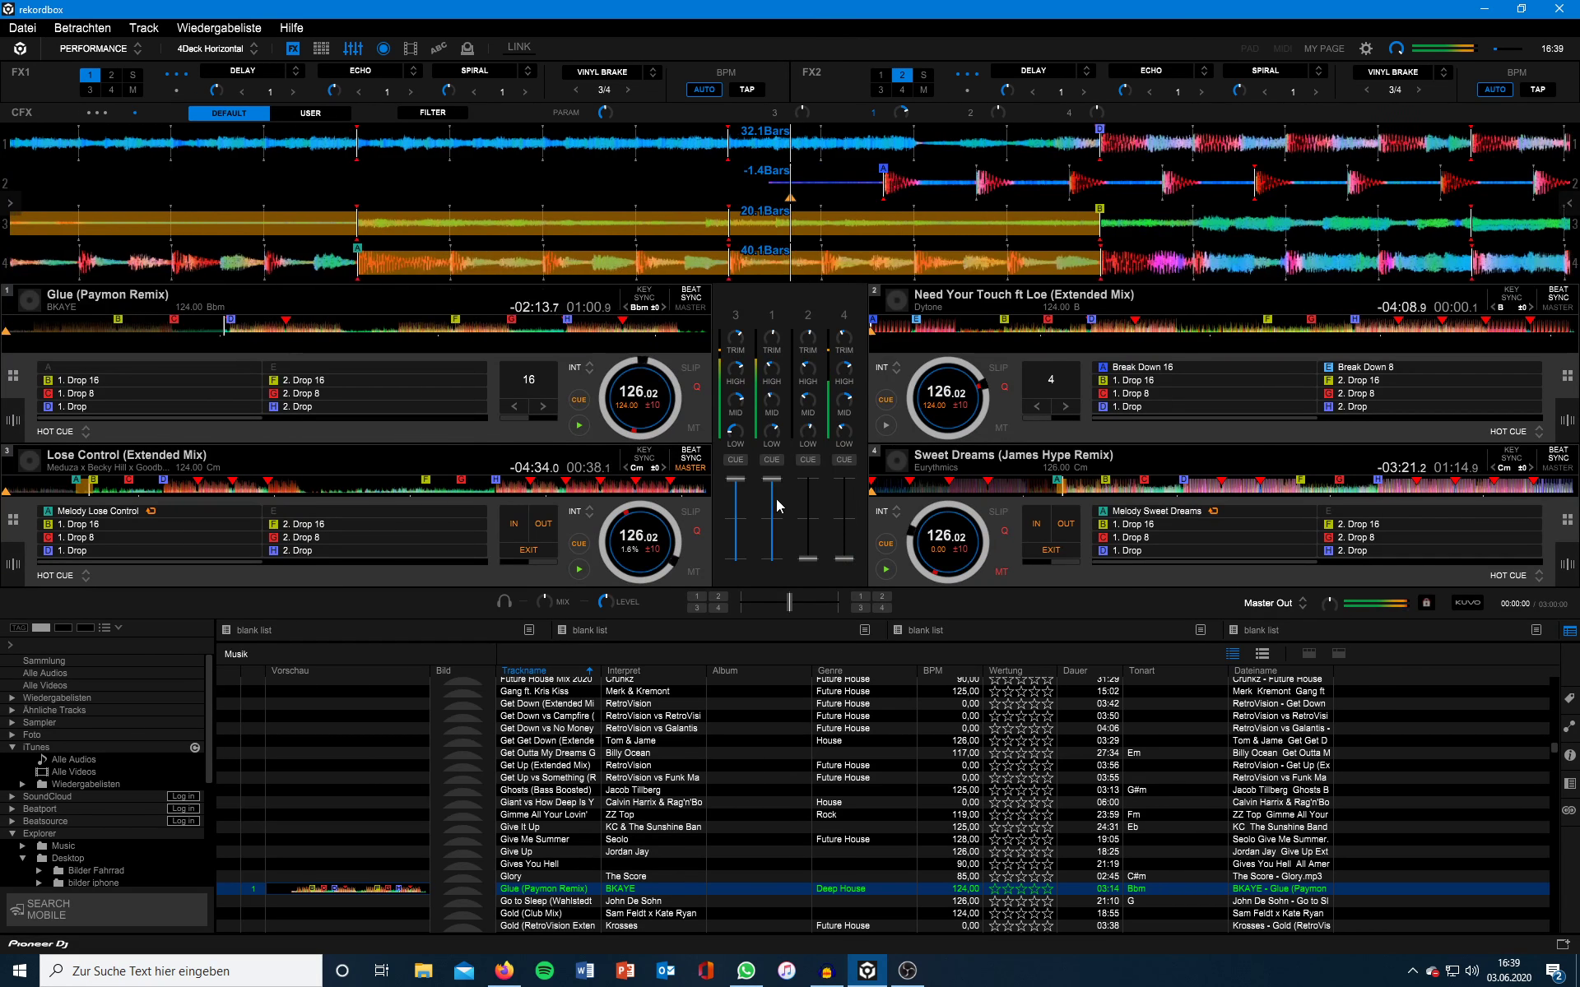
pyautogui.moveTo(771, 490); pyautogui.dragTo(772, 568)
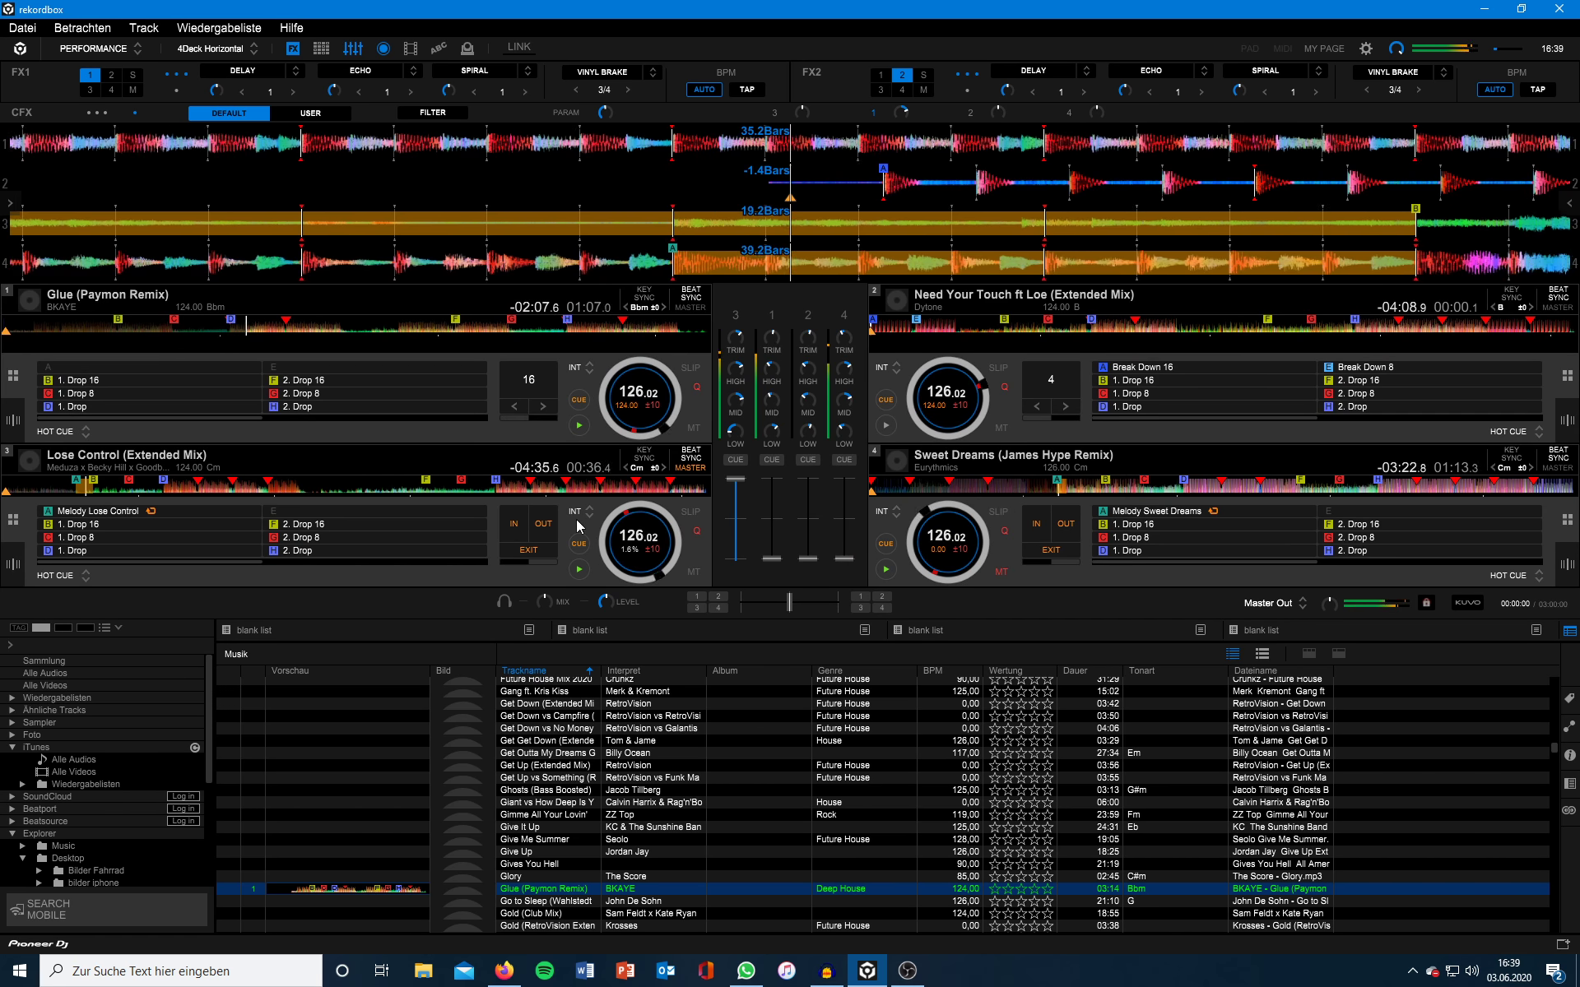
pyautogui.click(92, 395)
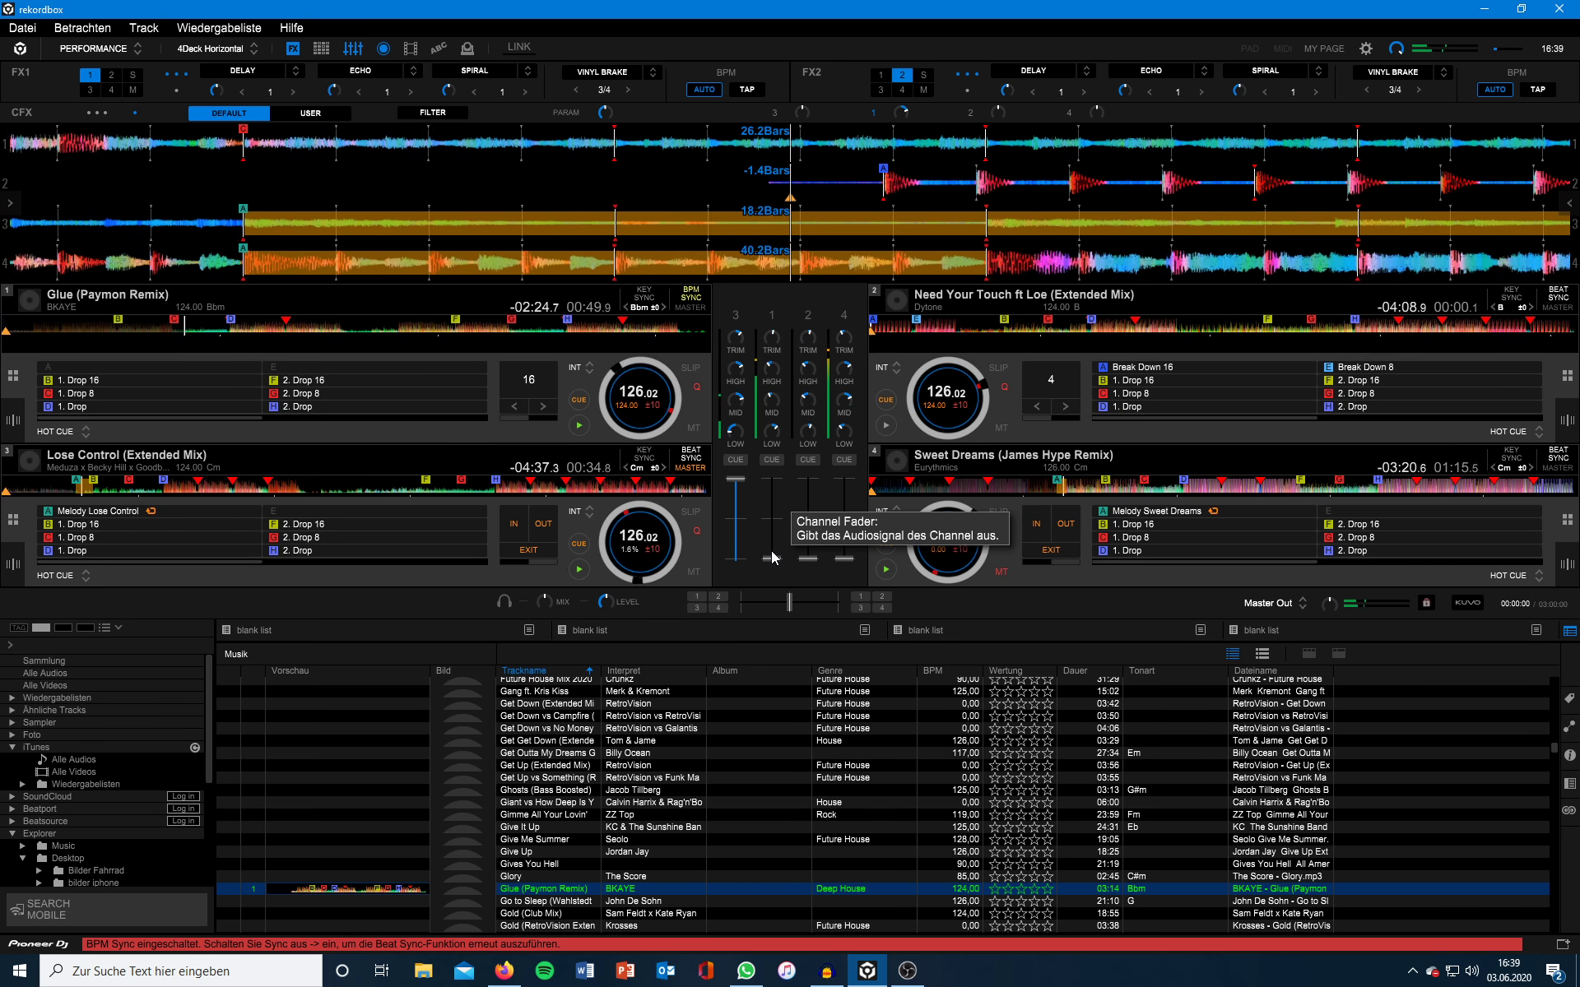
pyautogui.moveTo(774, 558); pyautogui.dragTo(771, 479)
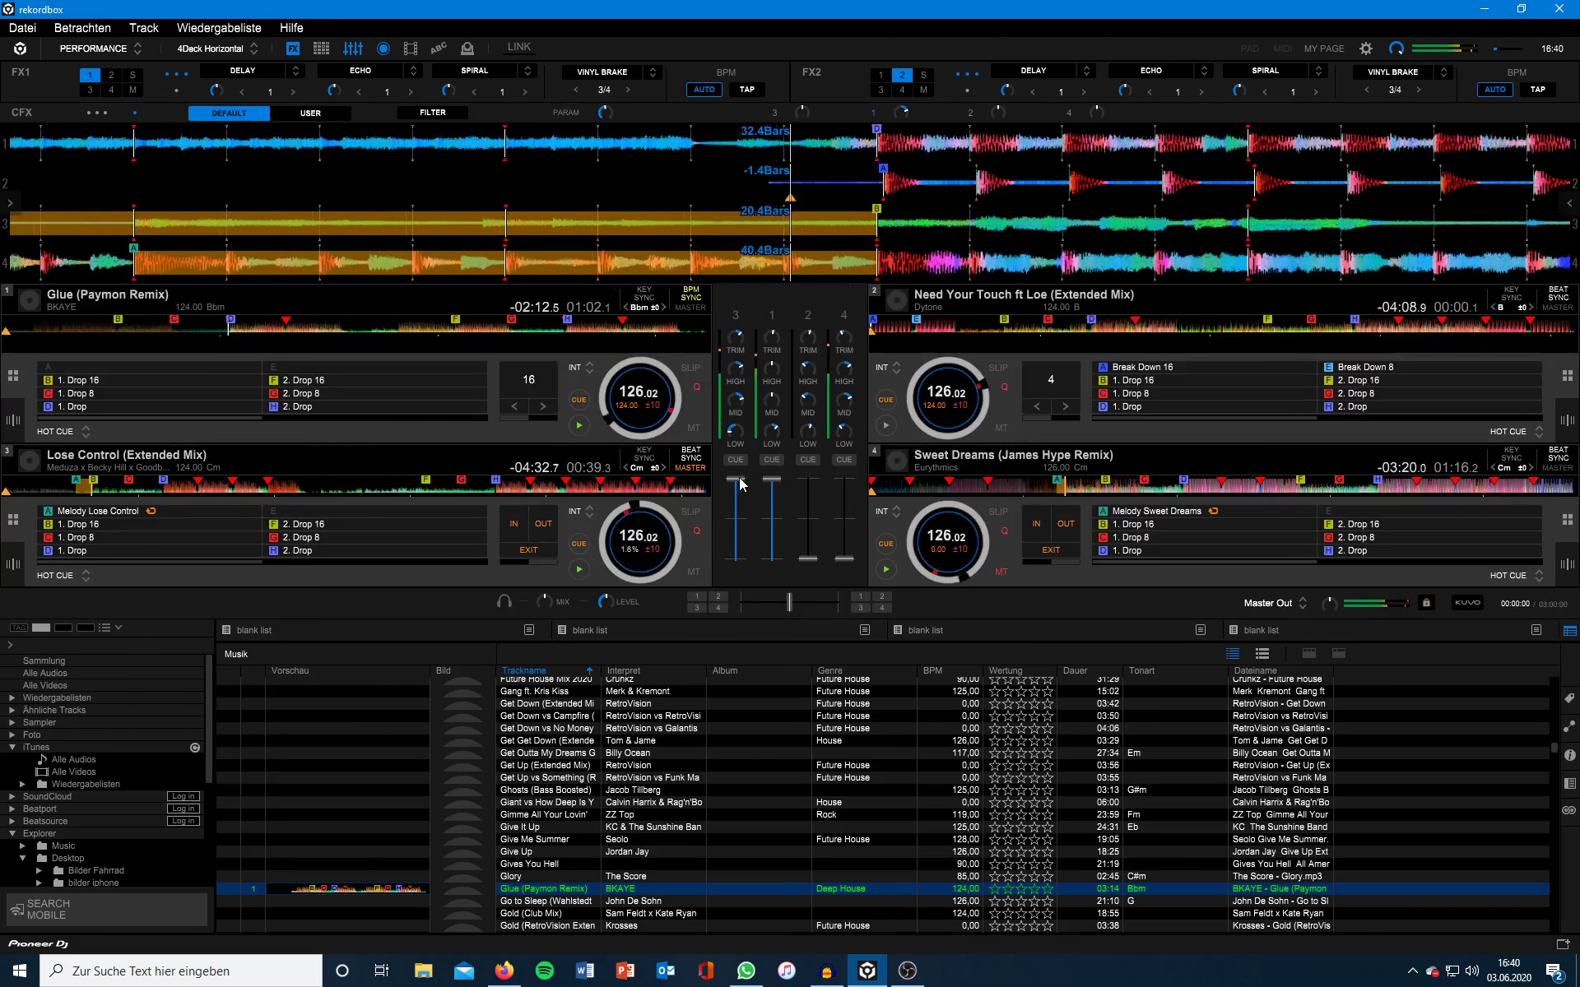
# Fade out channel 3, jump Lose Control to its "1. Drop 8" hot cue, and raise channels 3 and 4 to full level
pyautogui.moveTo(737, 479); pyautogui.dragTo(751, 554)
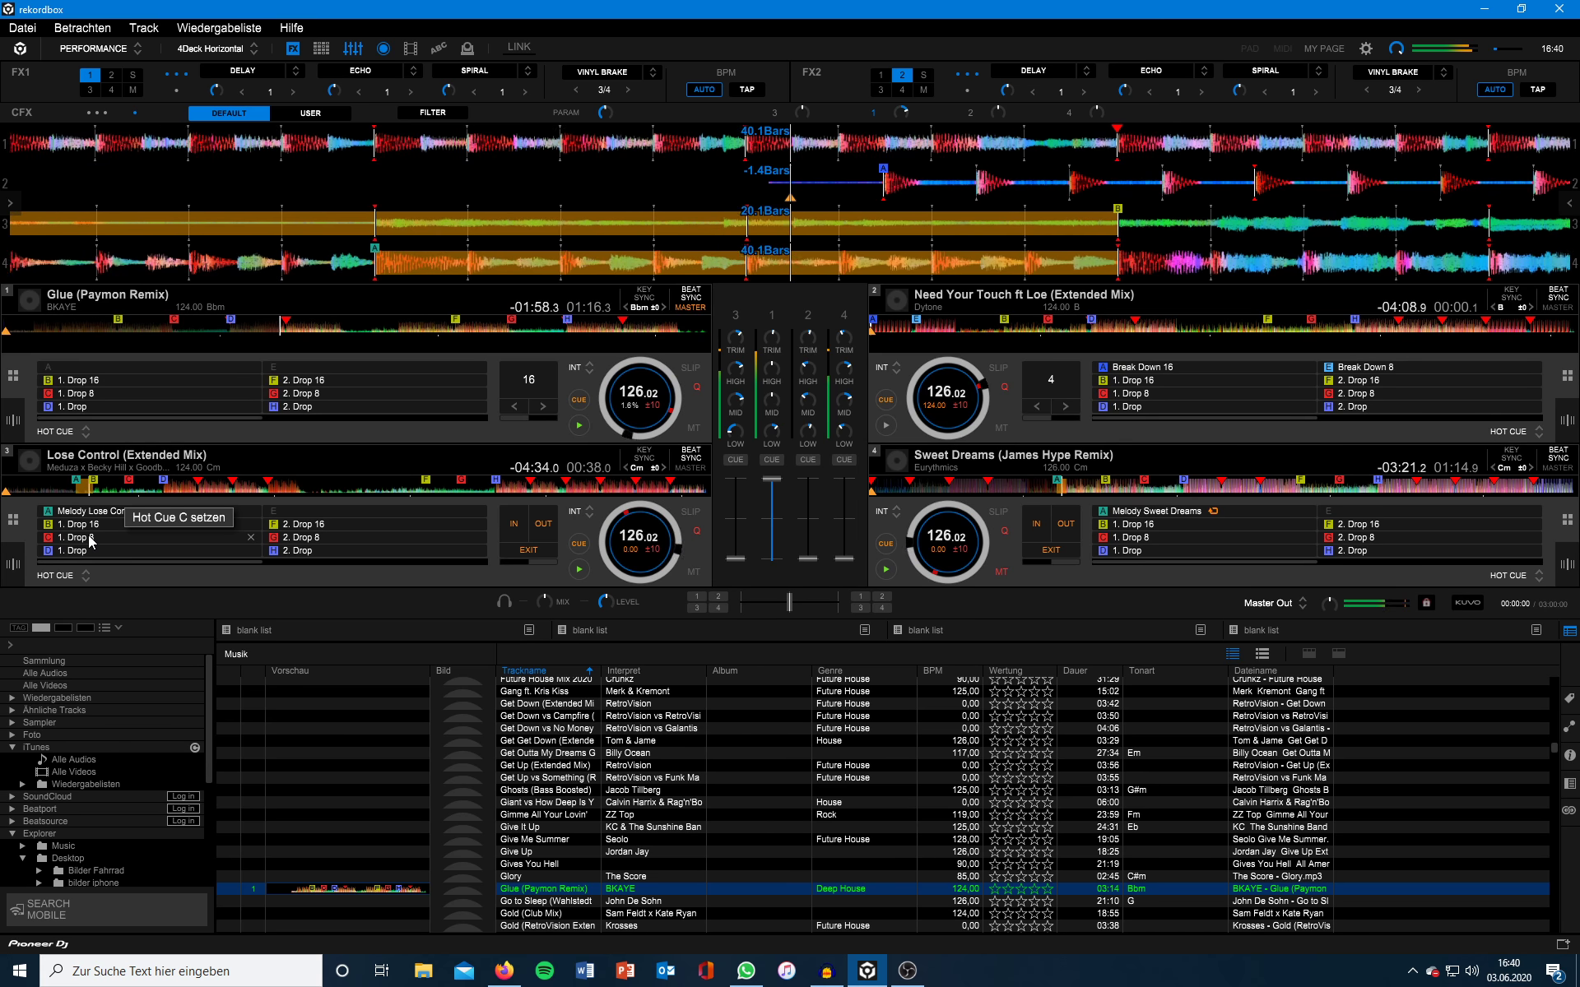
pyautogui.click(90, 537)
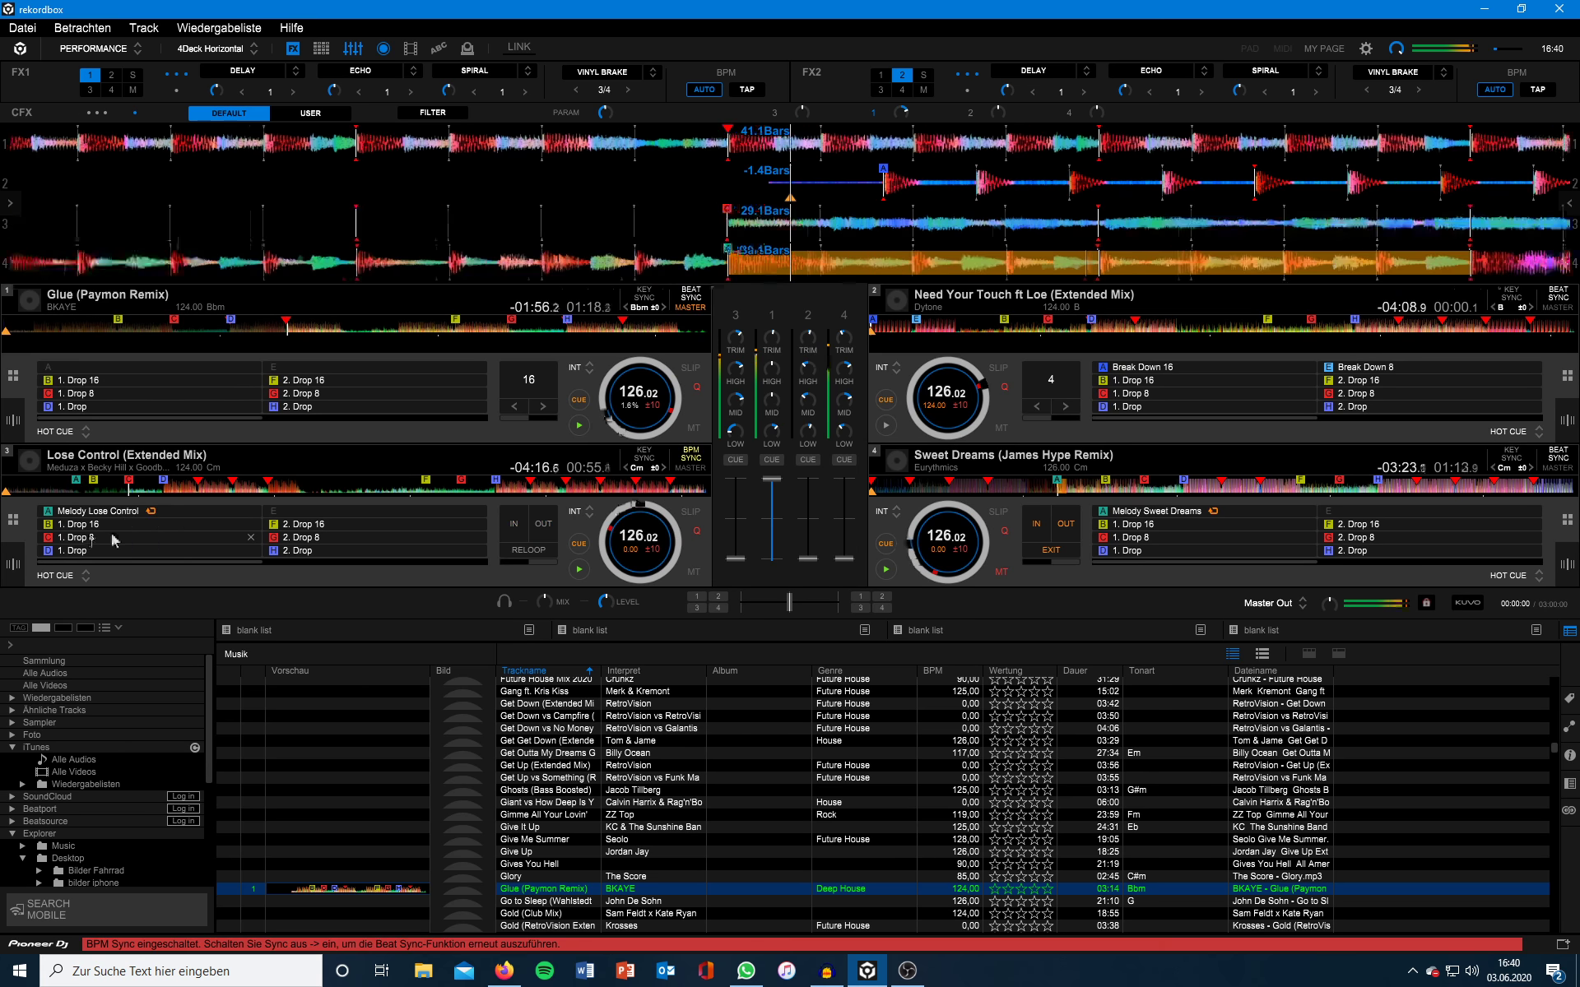
pyautogui.moveTo(737, 559); pyautogui.dragTo(750, 529)
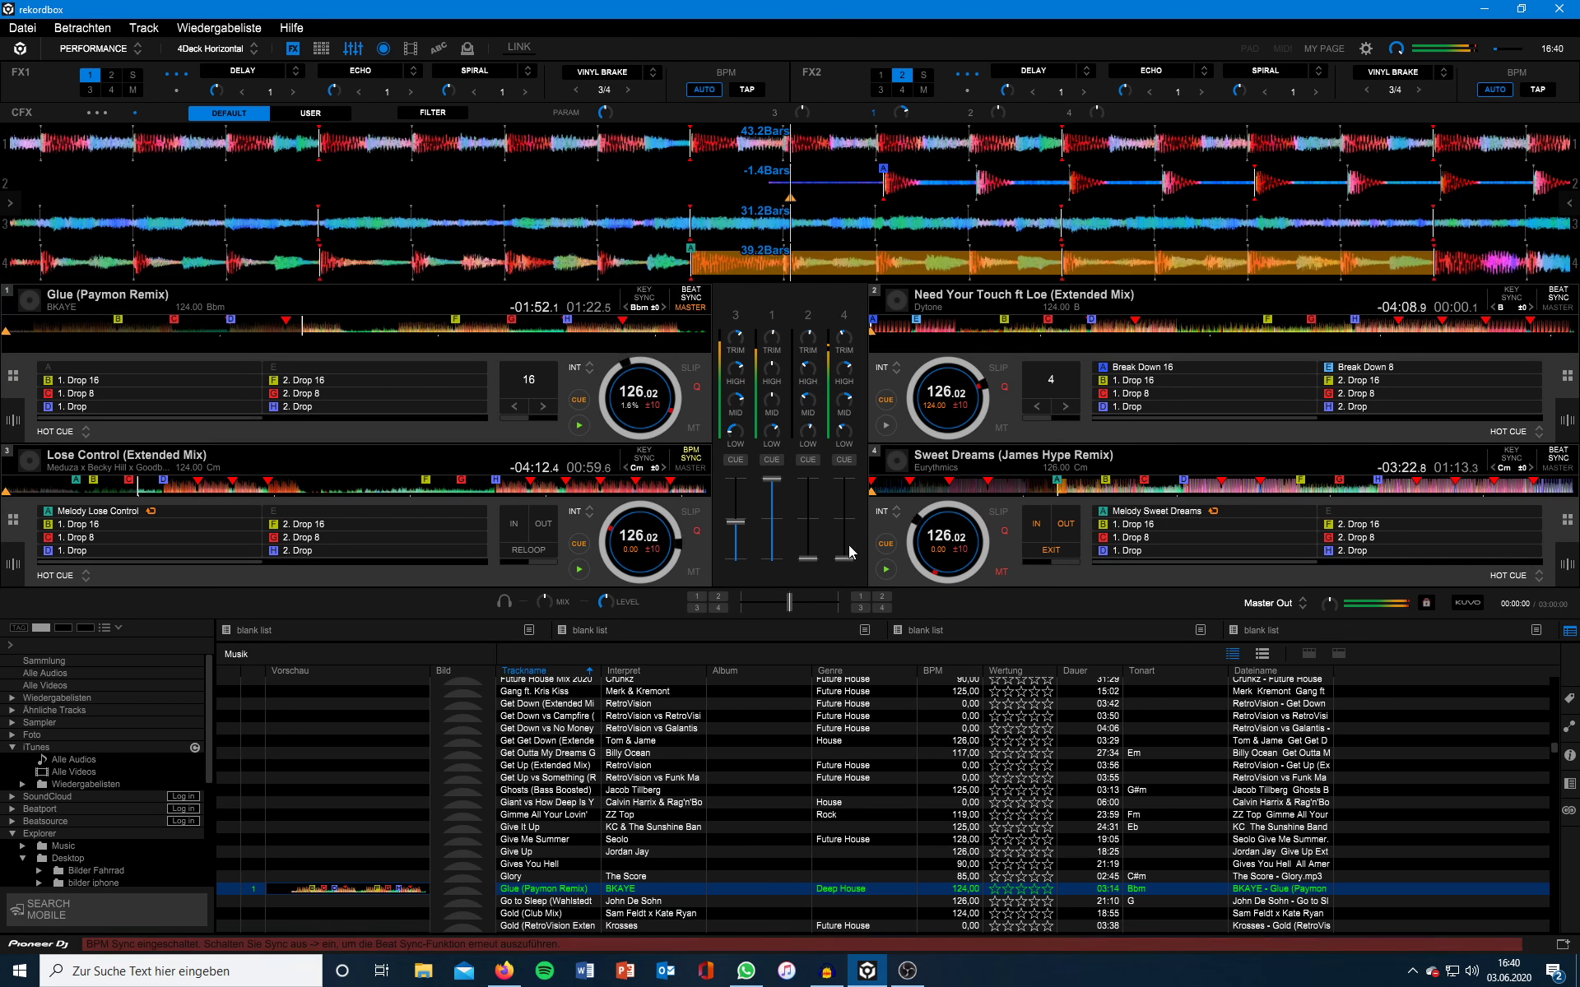
pyautogui.moveTo(844, 560); pyautogui.dragTo(844, 481)
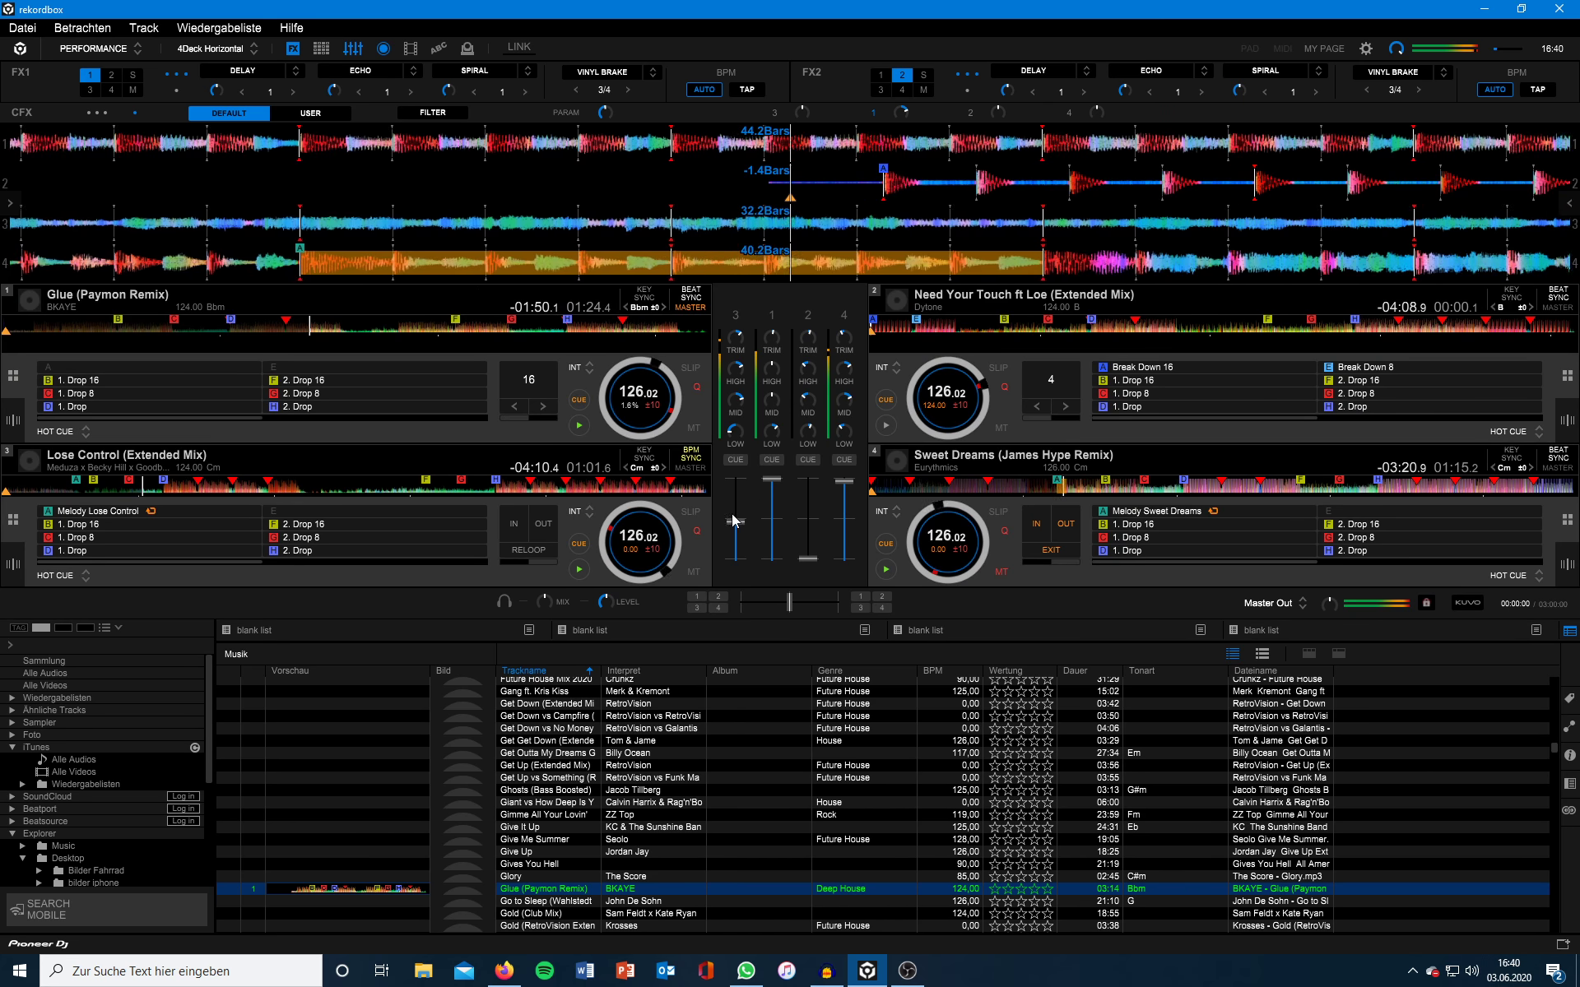
pyautogui.moveTo(735, 521); pyautogui.dragTo(740, 484)
# Rebalance the faders by pulling channel 4 slightly down and dipping channel 1 before returning it to full level
pyautogui.moveTo(839, 475); pyautogui.dragTo(778, 521)
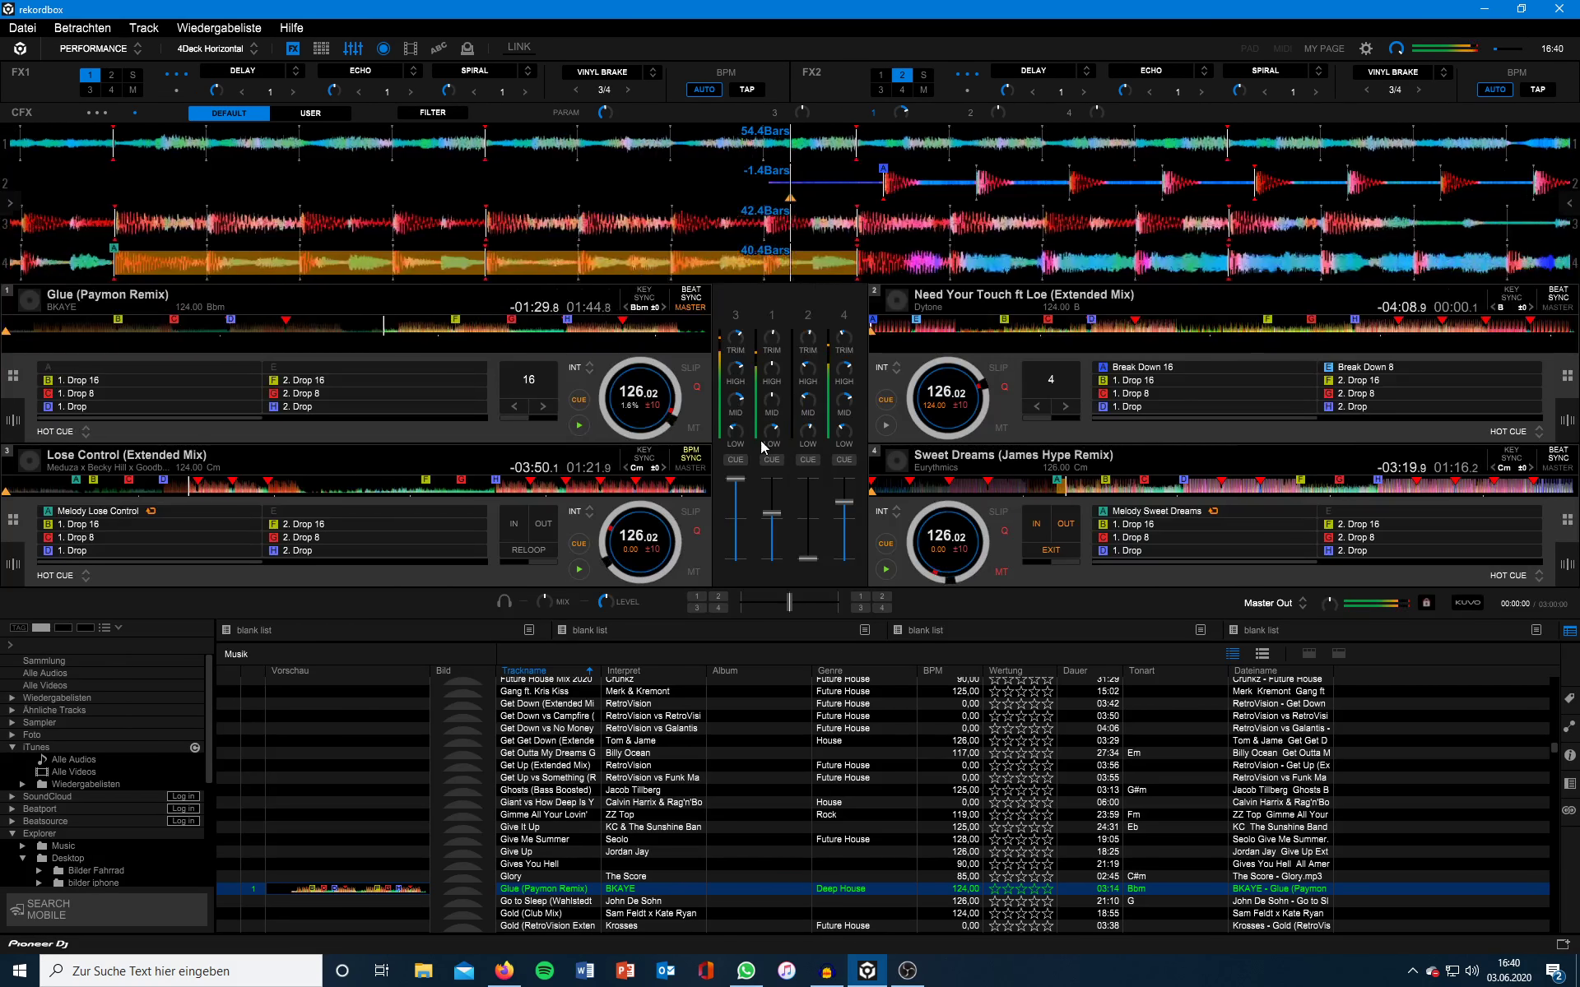
pyautogui.moveTo(845, 503); pyautogui.dragTo(845, 494)
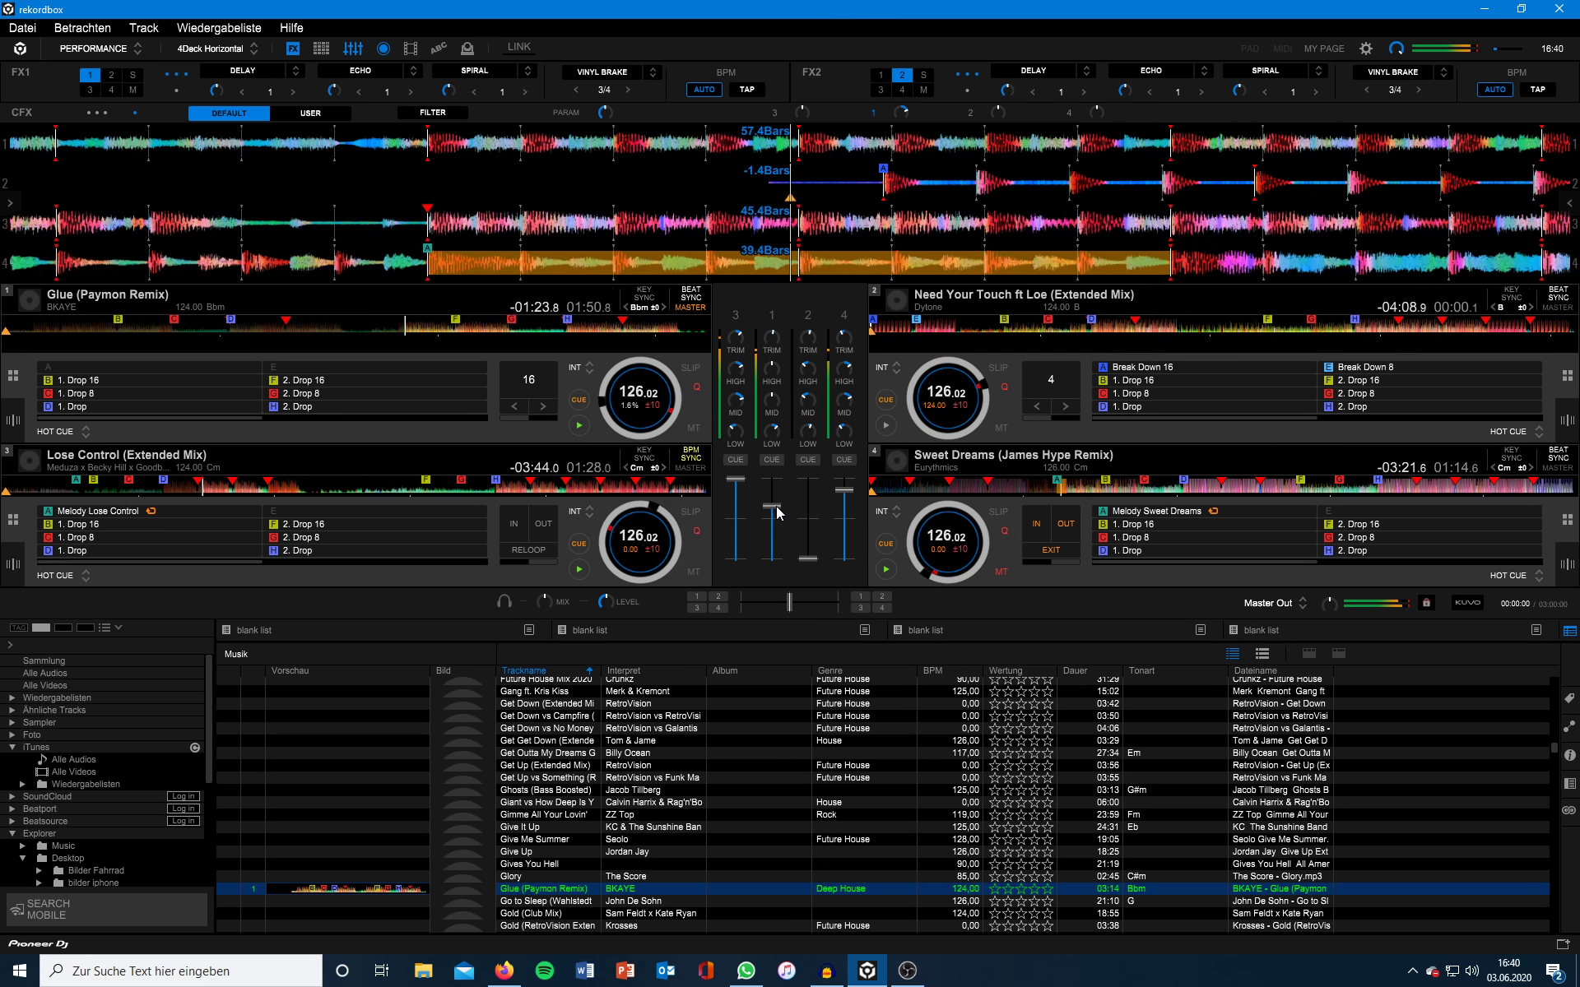
pyautogui.moveTo(779, 513); pyautogui.dragTo(778, 511)
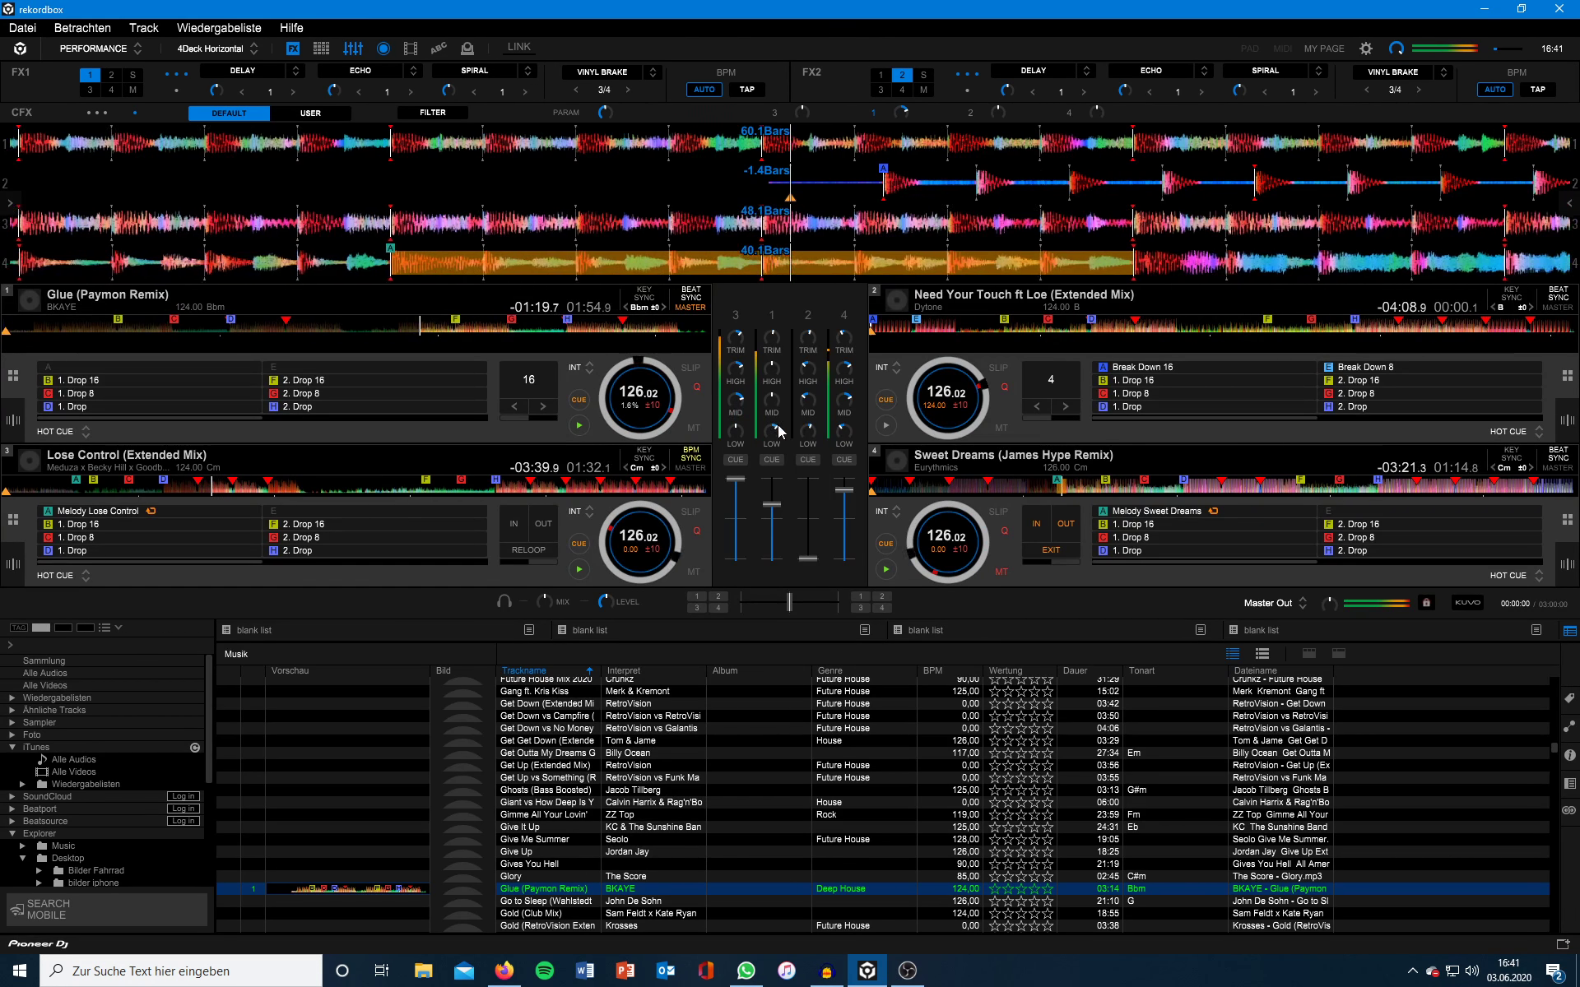
pyautogui.moveTo(773, 510); pyautogui.dragTo(772, 483)
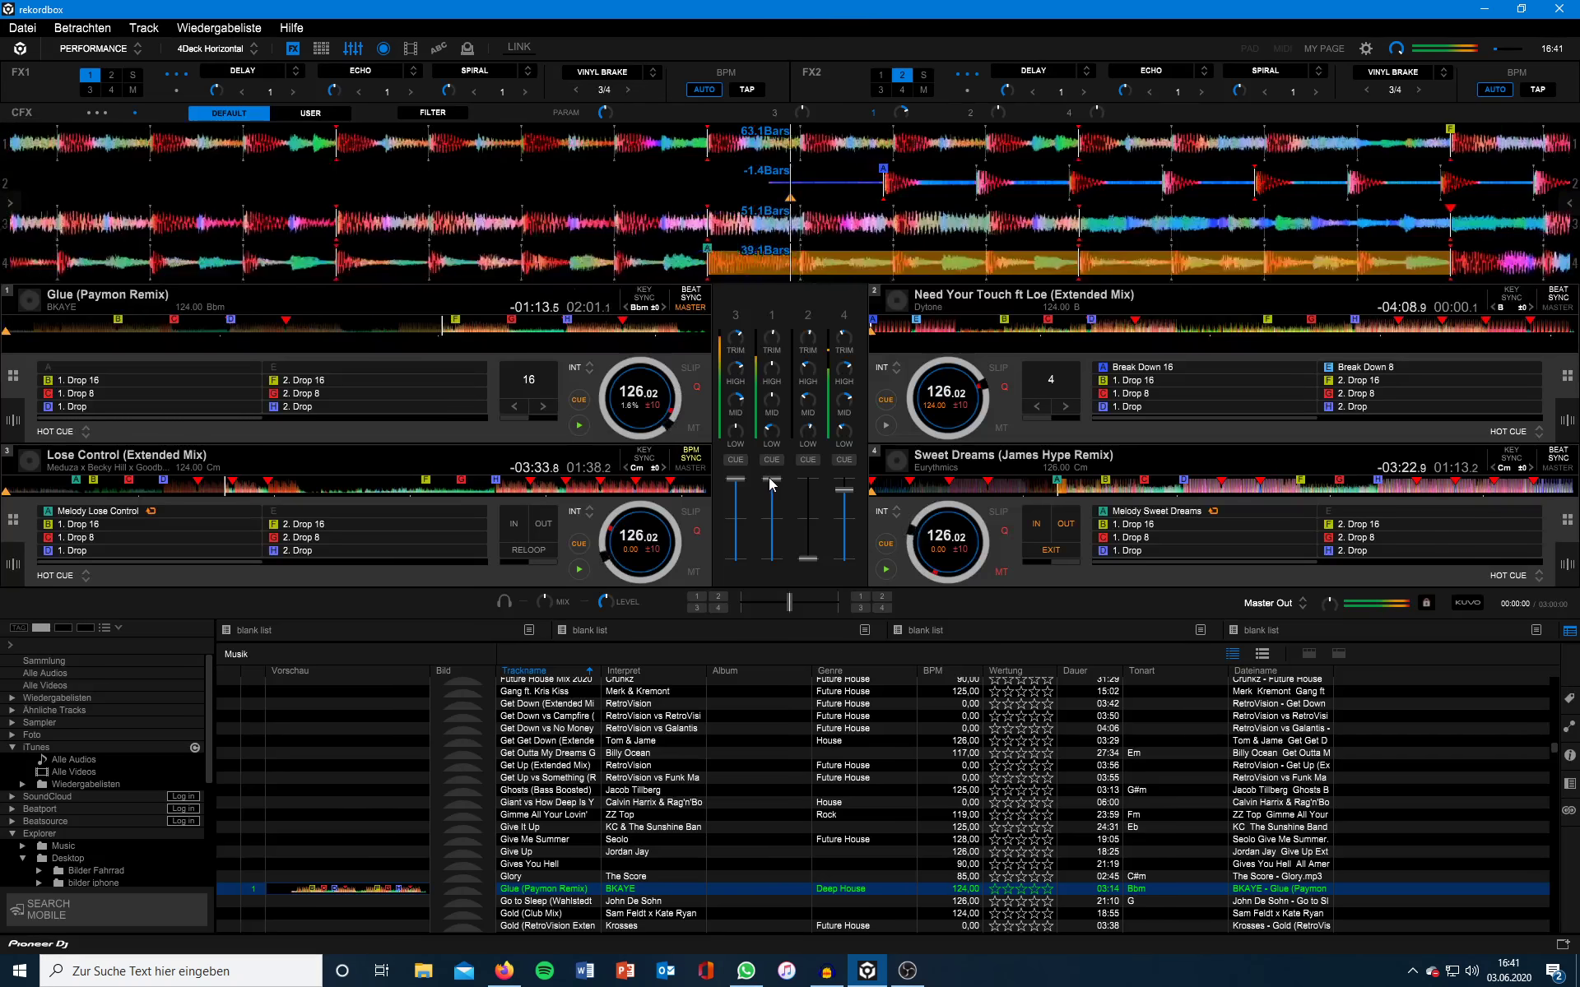
# Jump Sweet Dreams to its "1. Drop 16" hot cue and raise channel 4 to full level
pyautogui.click(1150, 525)
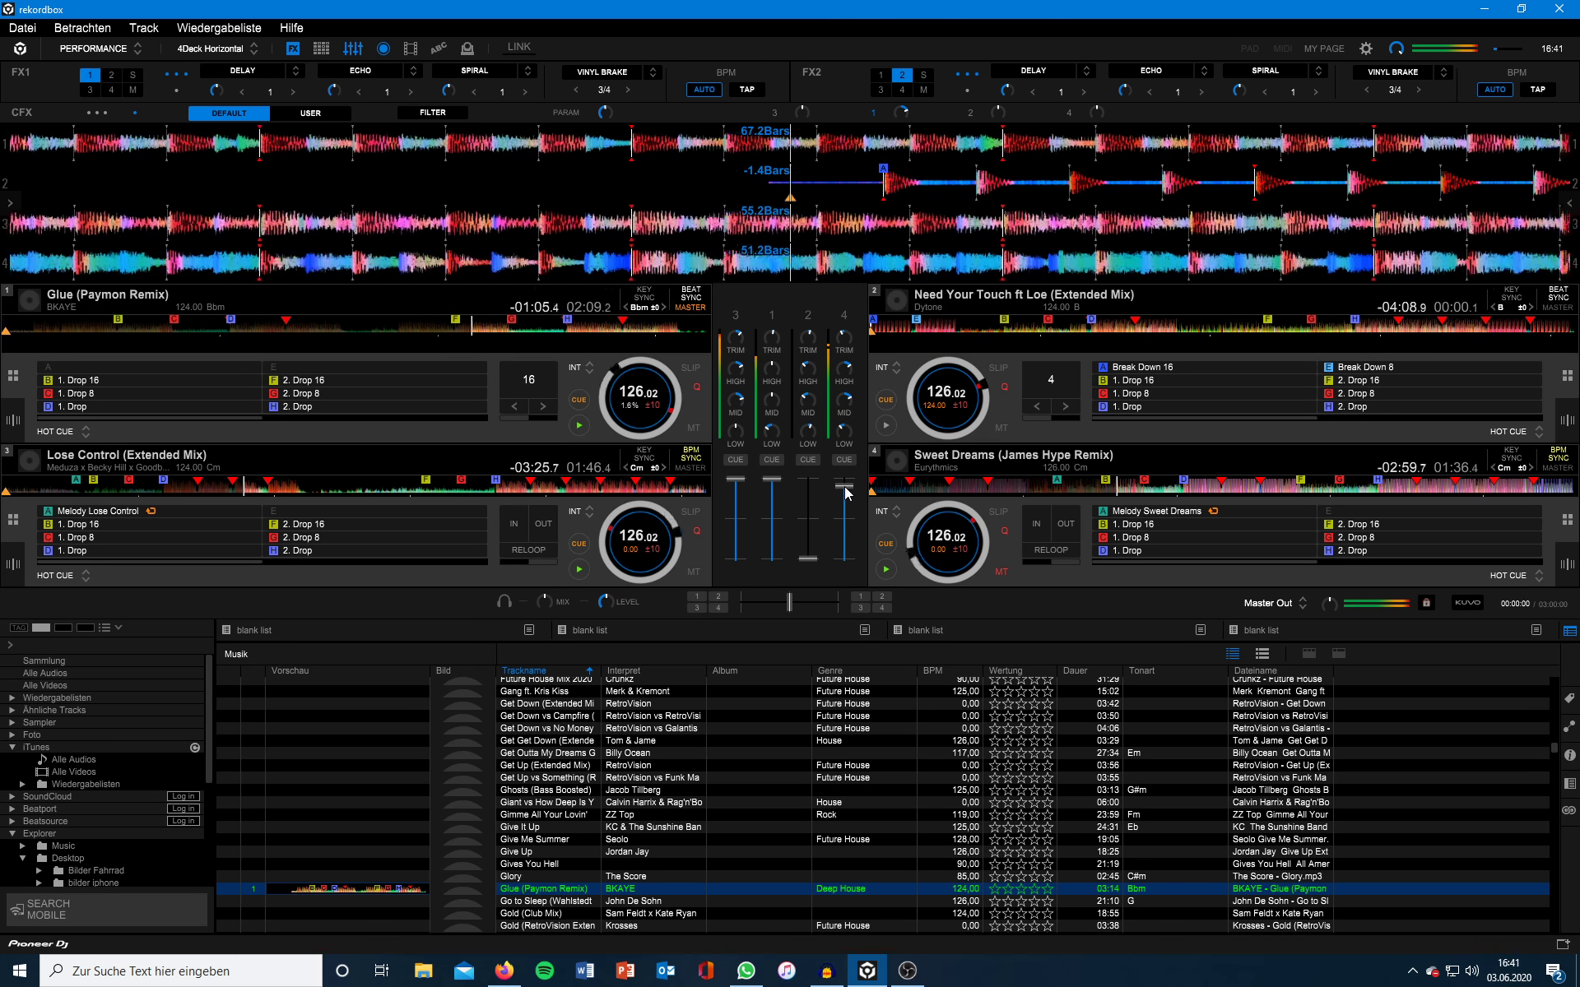
pyautogui.moveTo(847, 493); pyautogui.dragTo(849, 482)
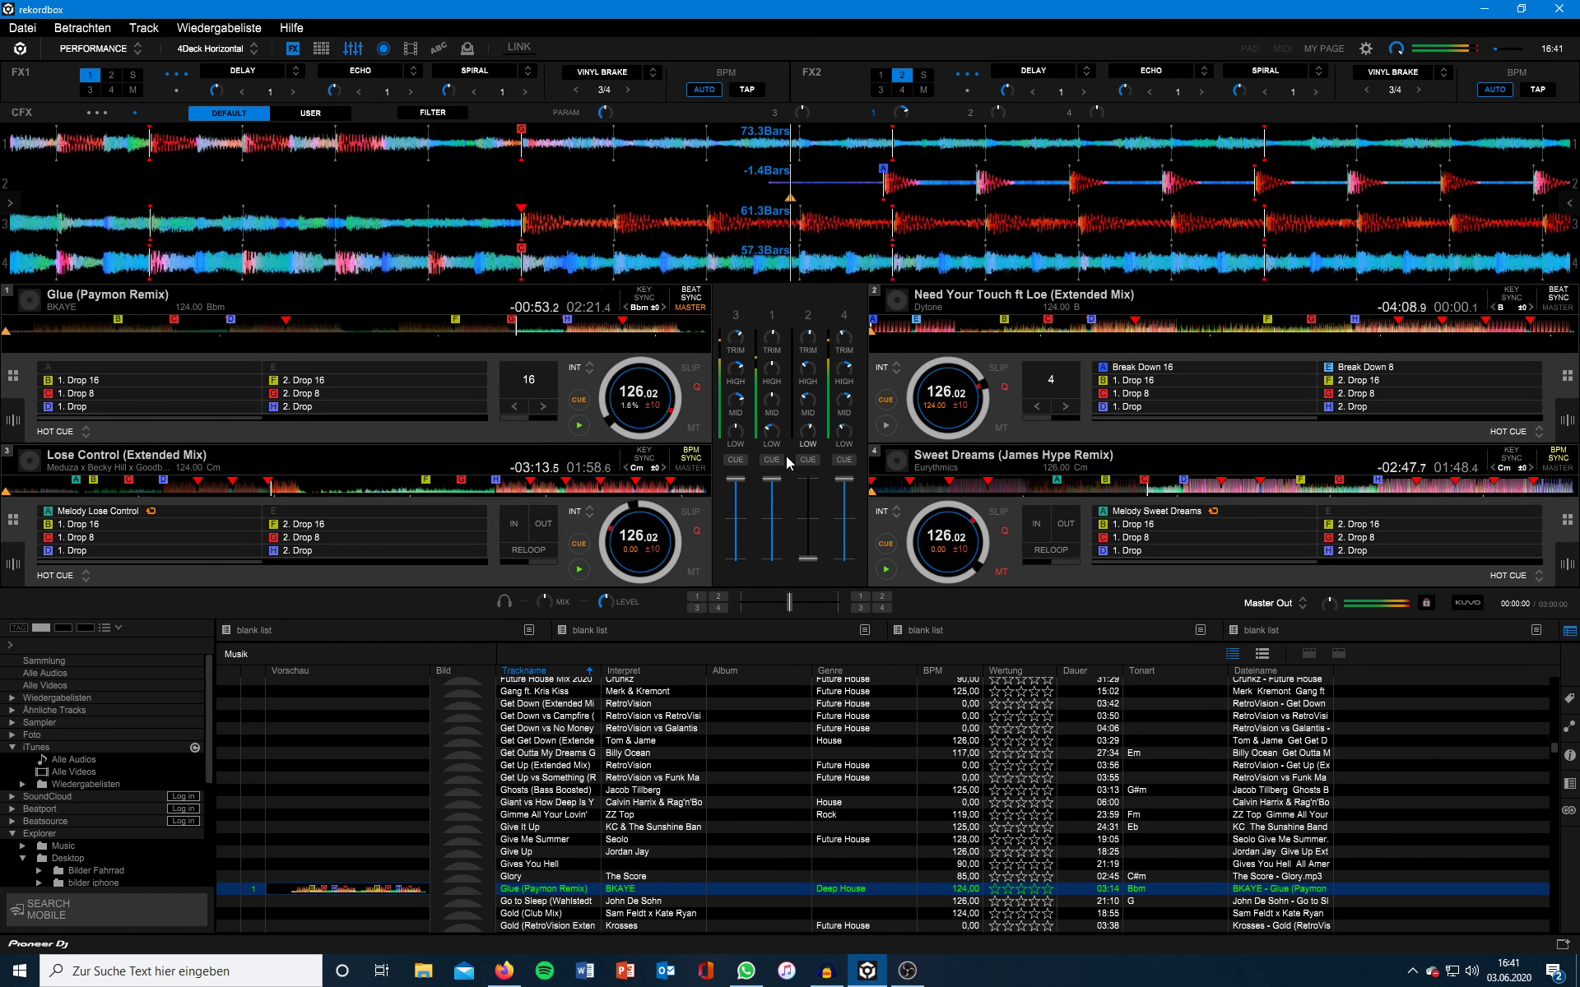
# Trigger the "Melody Lose Control" loop on deck 3 and fade out channels 1 and 4 so it plays alone
pyautogui.moveTo(774, 485); pyautogui.dragTo(773, 507)
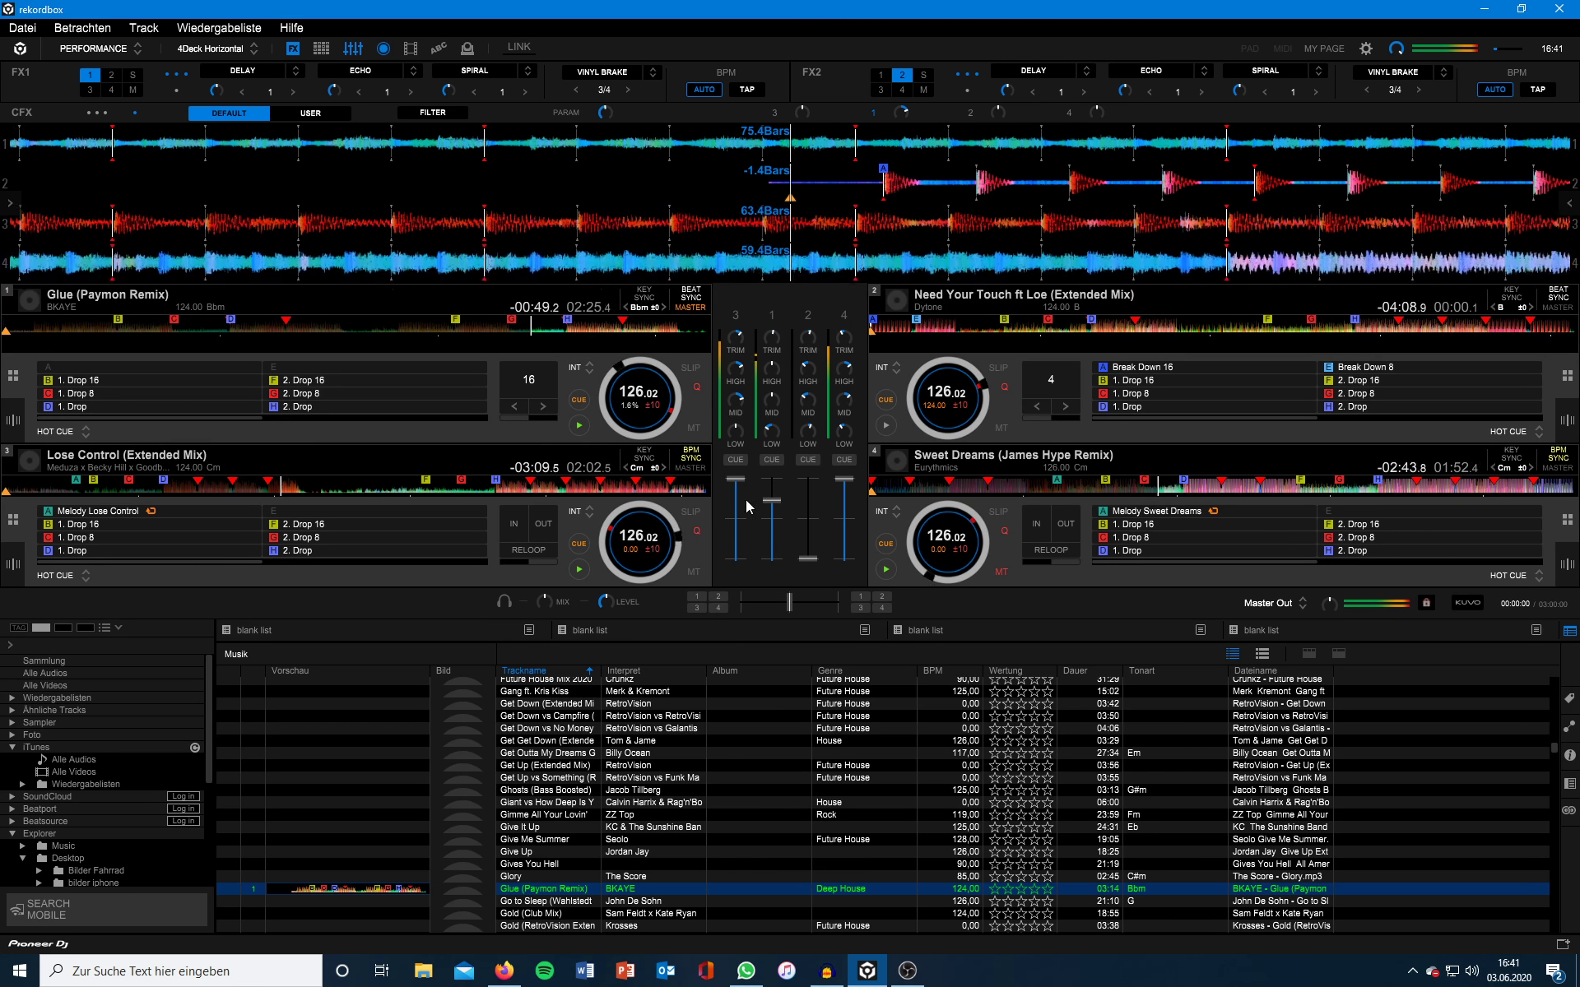
pyautogui.click(114, 514)
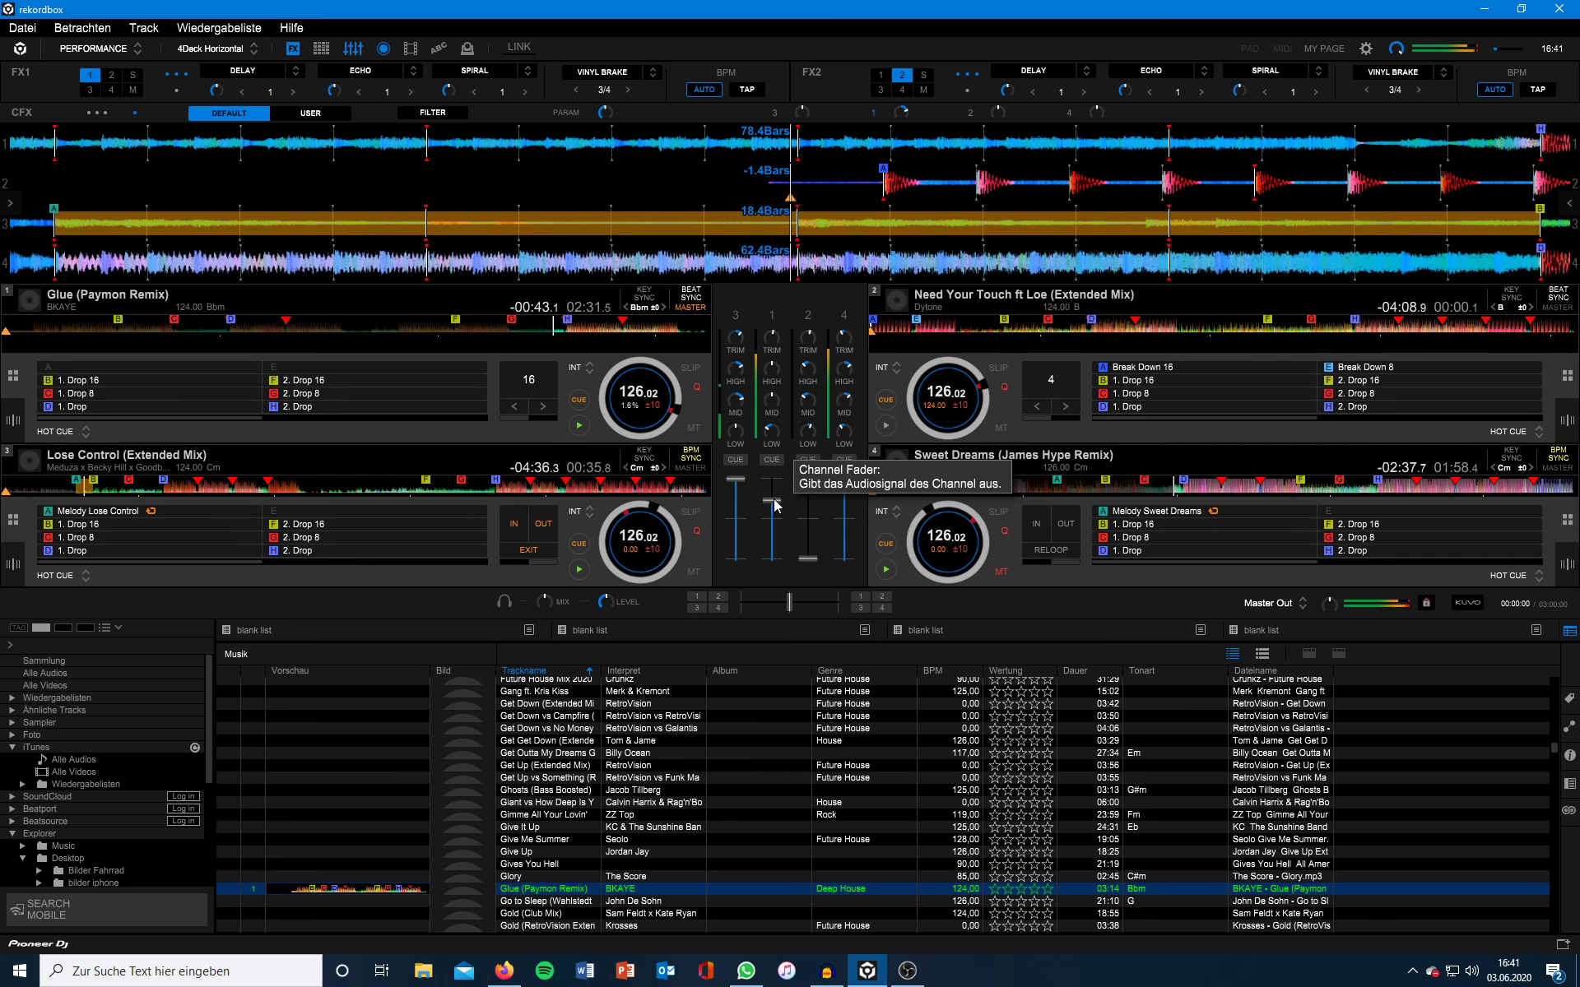
pyautogui.moveTo(776, 505); pyautogui.dragTo(775, 565)
pyautogui.moveTo(838, 493); pyautogui.dragTo(854, 594)
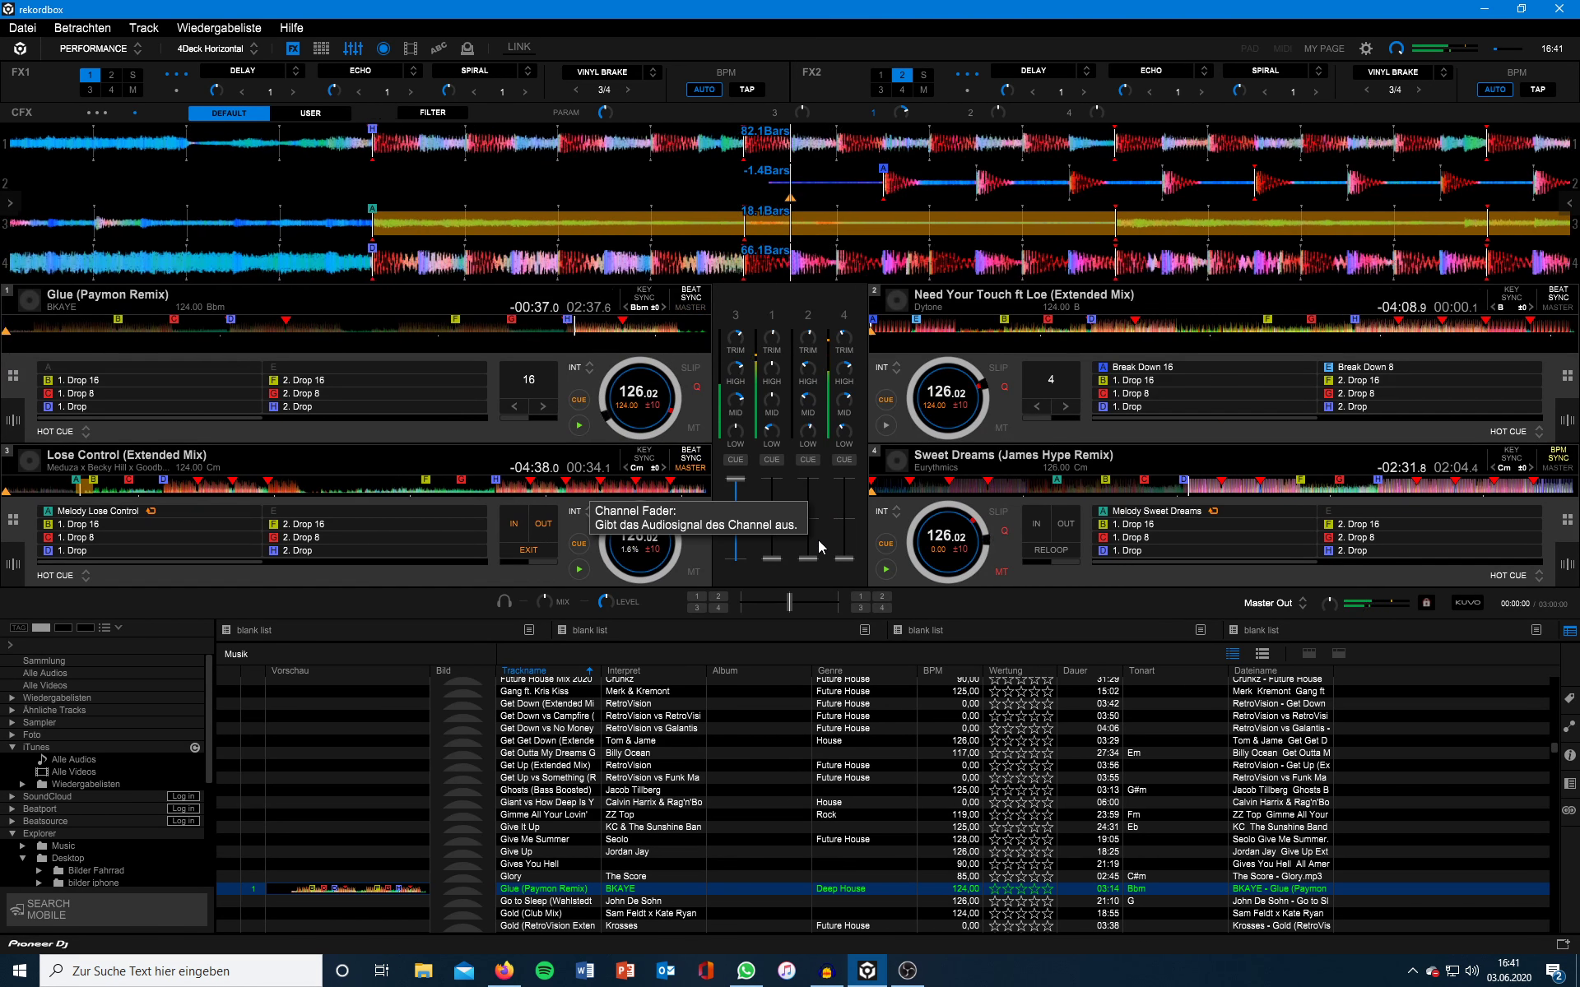
# Jump Glue to its "2. Drop 8" hot cue and raise channel 1 to full level
pyautogui.click(313, 395)
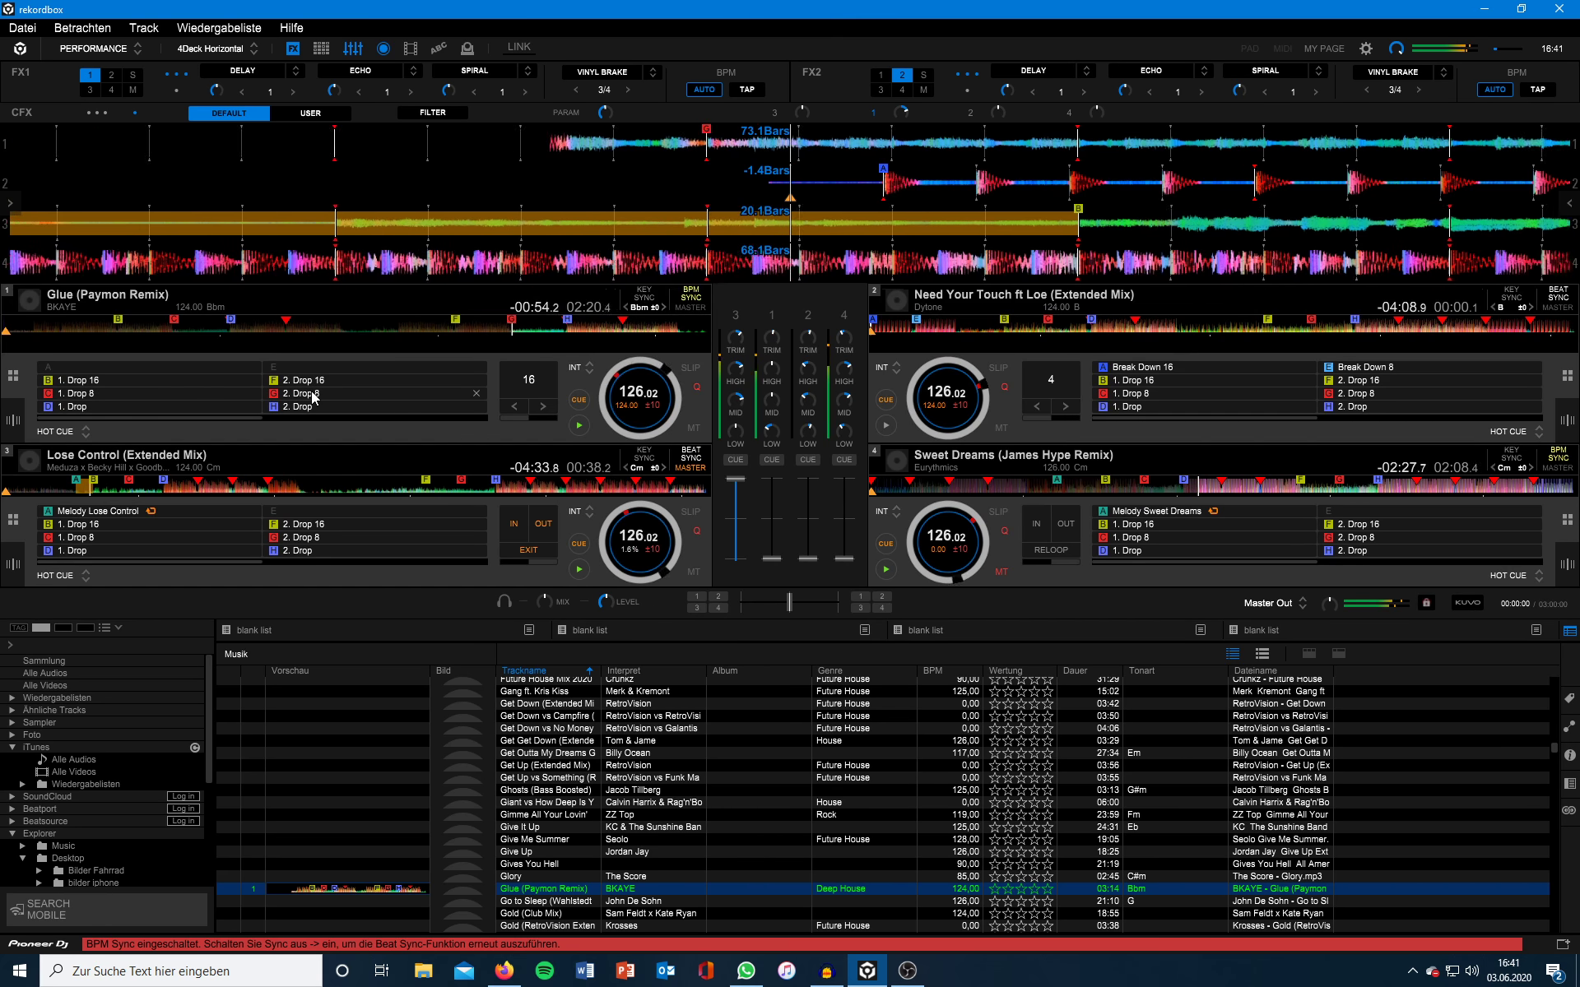
pyautogui.moveTo(771, 560); pyautogui.dragTo(777, 486)
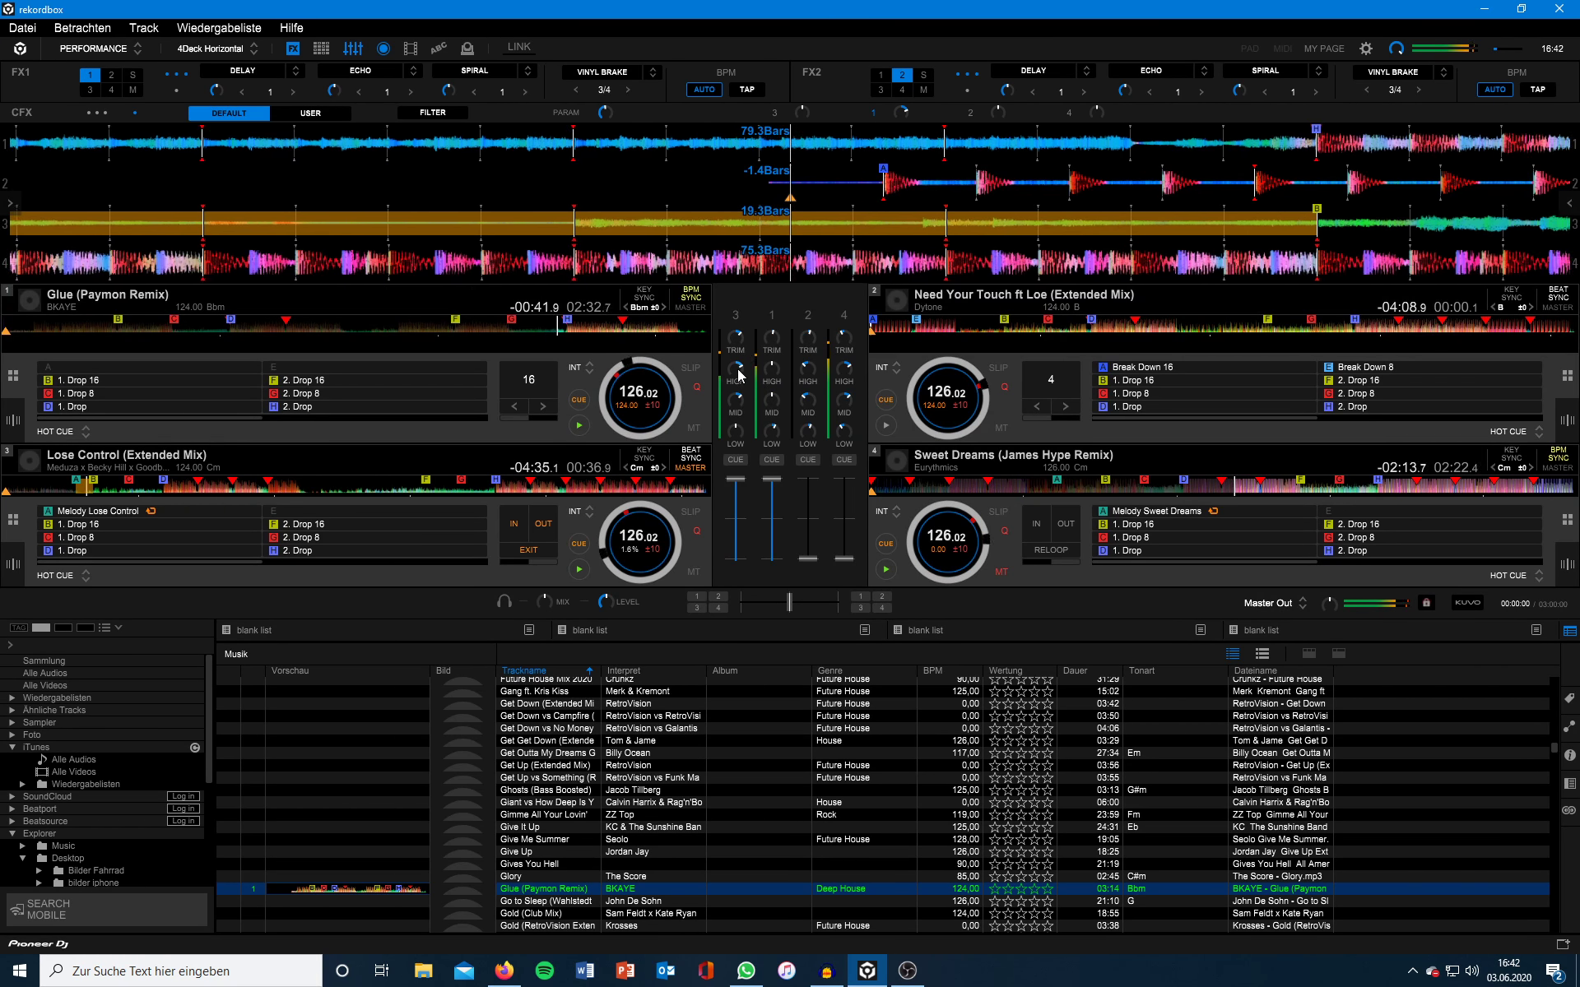
# Cut channel 3, blend in Lose Control from "2. Drop 16" and Sweet Dreams from "2. Drop 8", raising channels 3 and 4 to full
pyautogui.moveTo(736, 478); pyautogui.dragTo(736, 558)
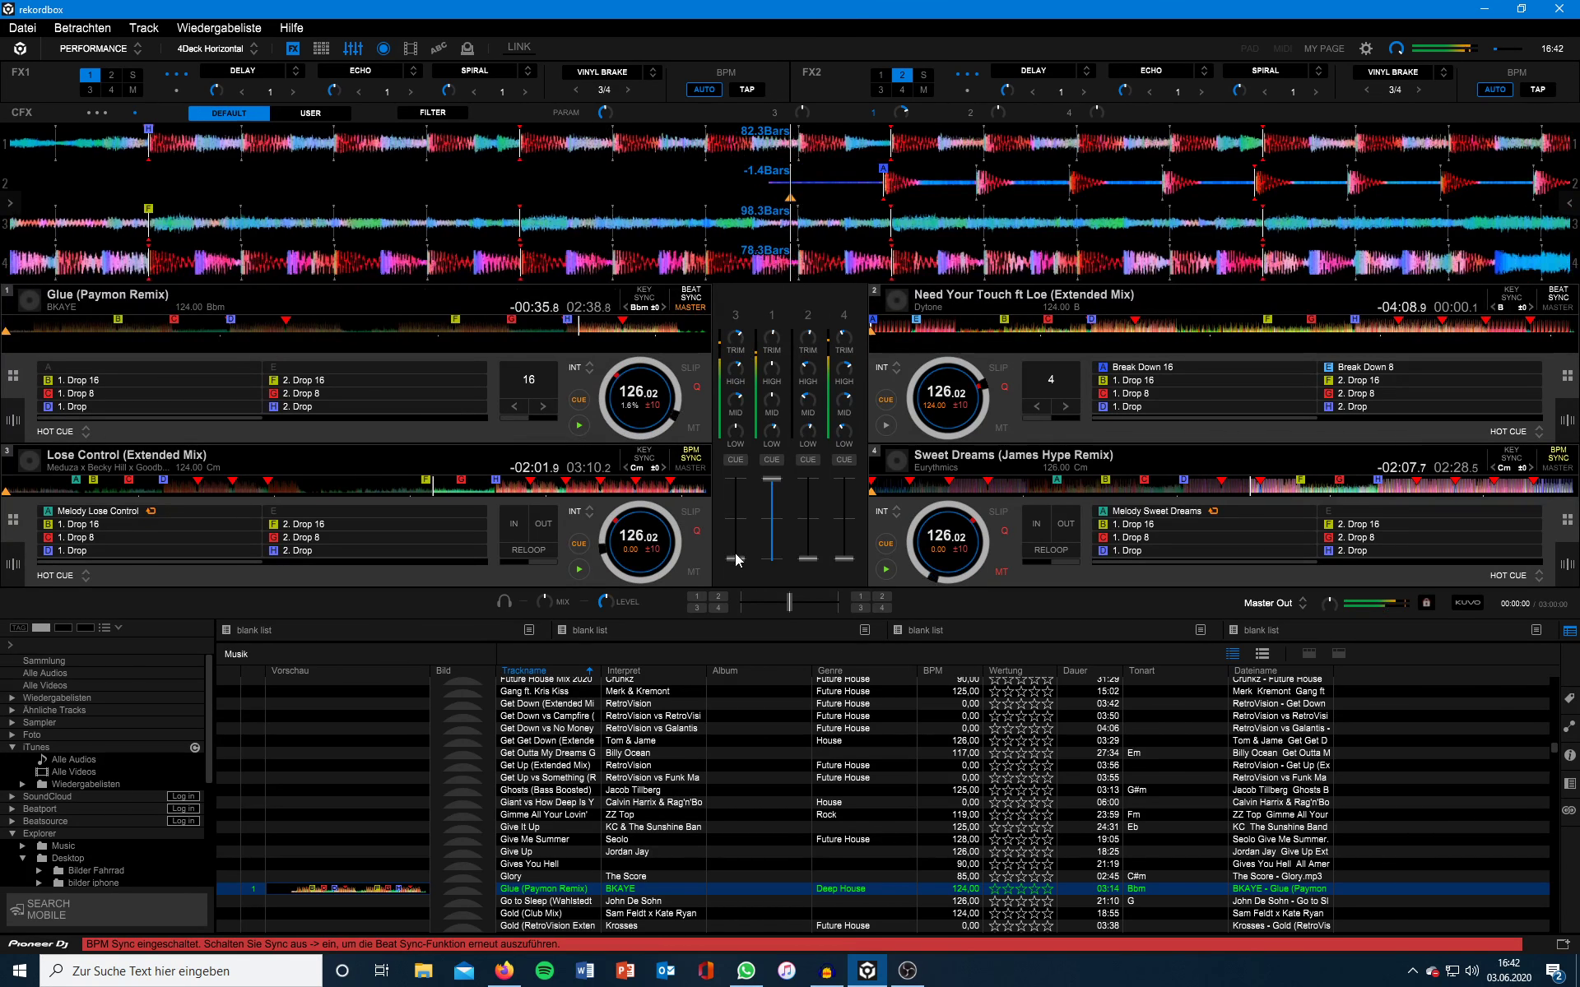
pyautogui.moveTo(737, 560); pyautogui.dragTo(742, 511)
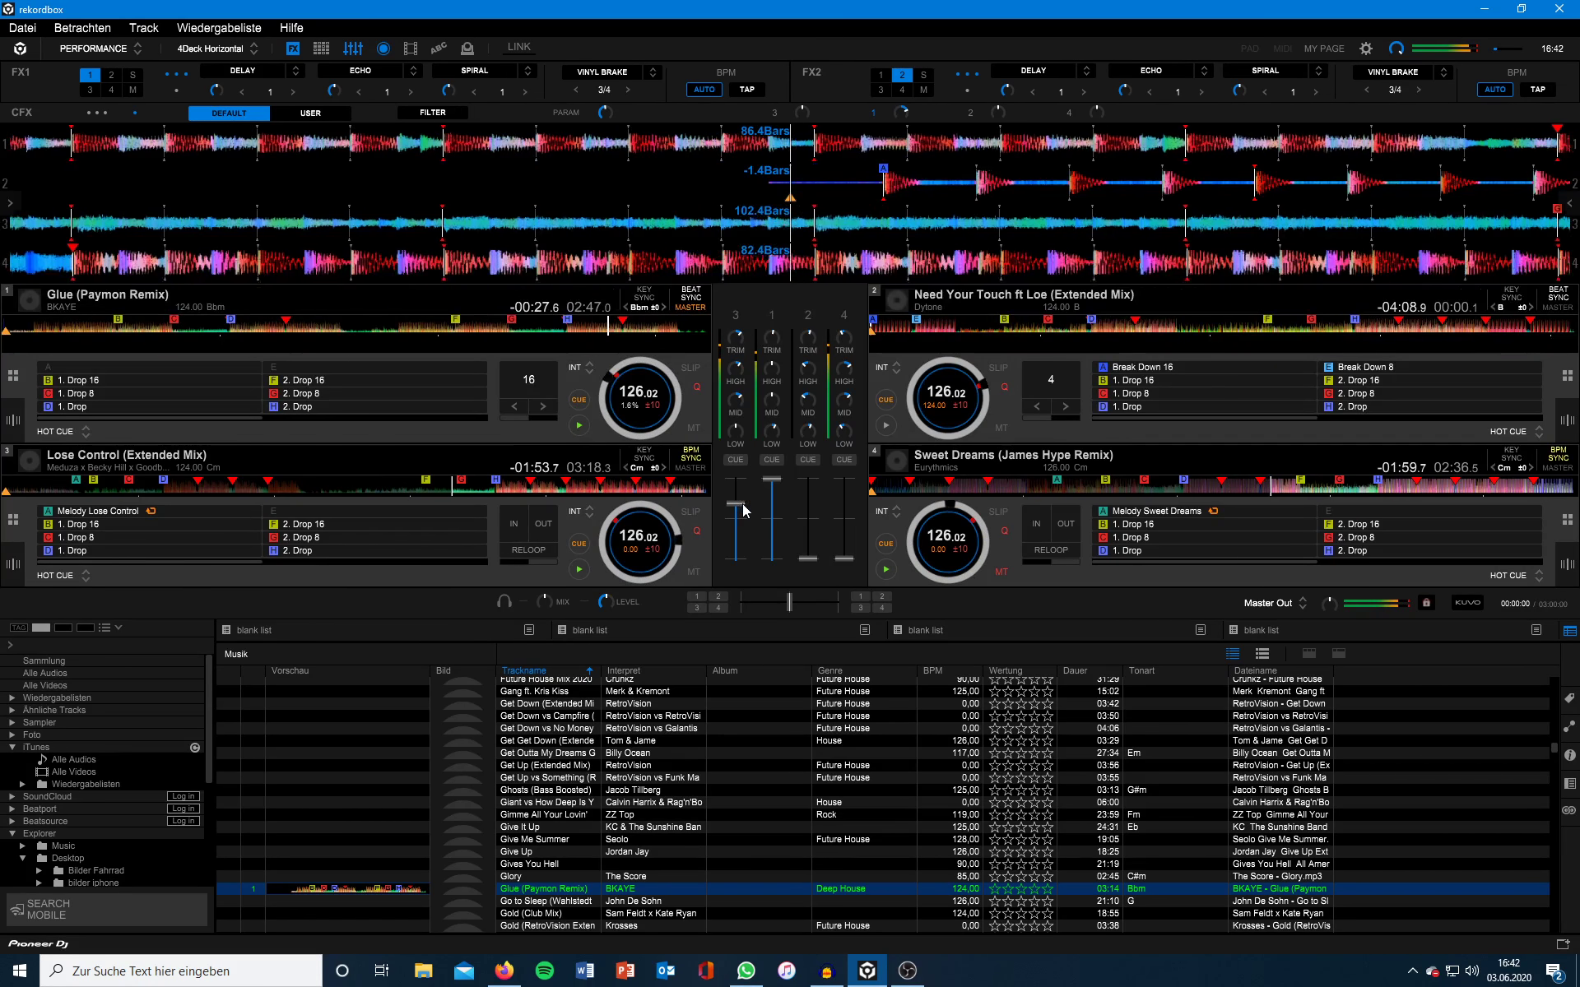
pyautogui.moveTo(844, 559); pyautogui.dragTo(848, 528)
pyautogui.click(1364, 539)
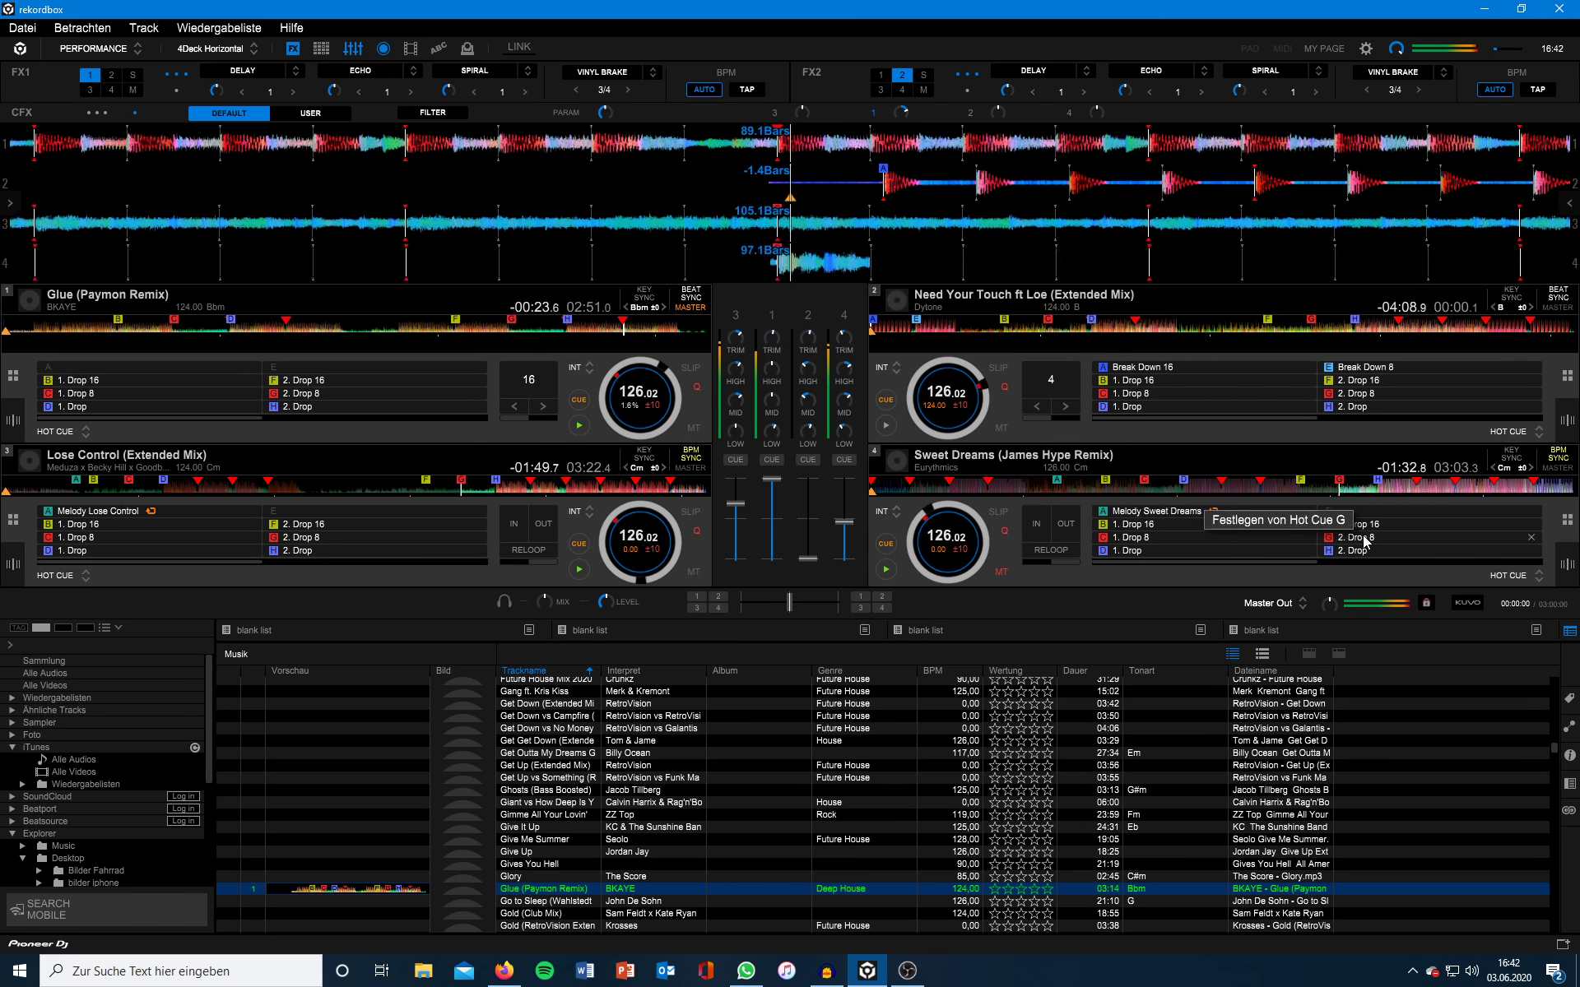
pyautogui.moveTo(735, 502); pyautogui.dragTo(735, 493)
pyautogui.moveTo(841, 522); pyautogui.dragTo(843, 494)
pyautogui.moveTo(741, 498); pyautogui.dragTo(736, 478)
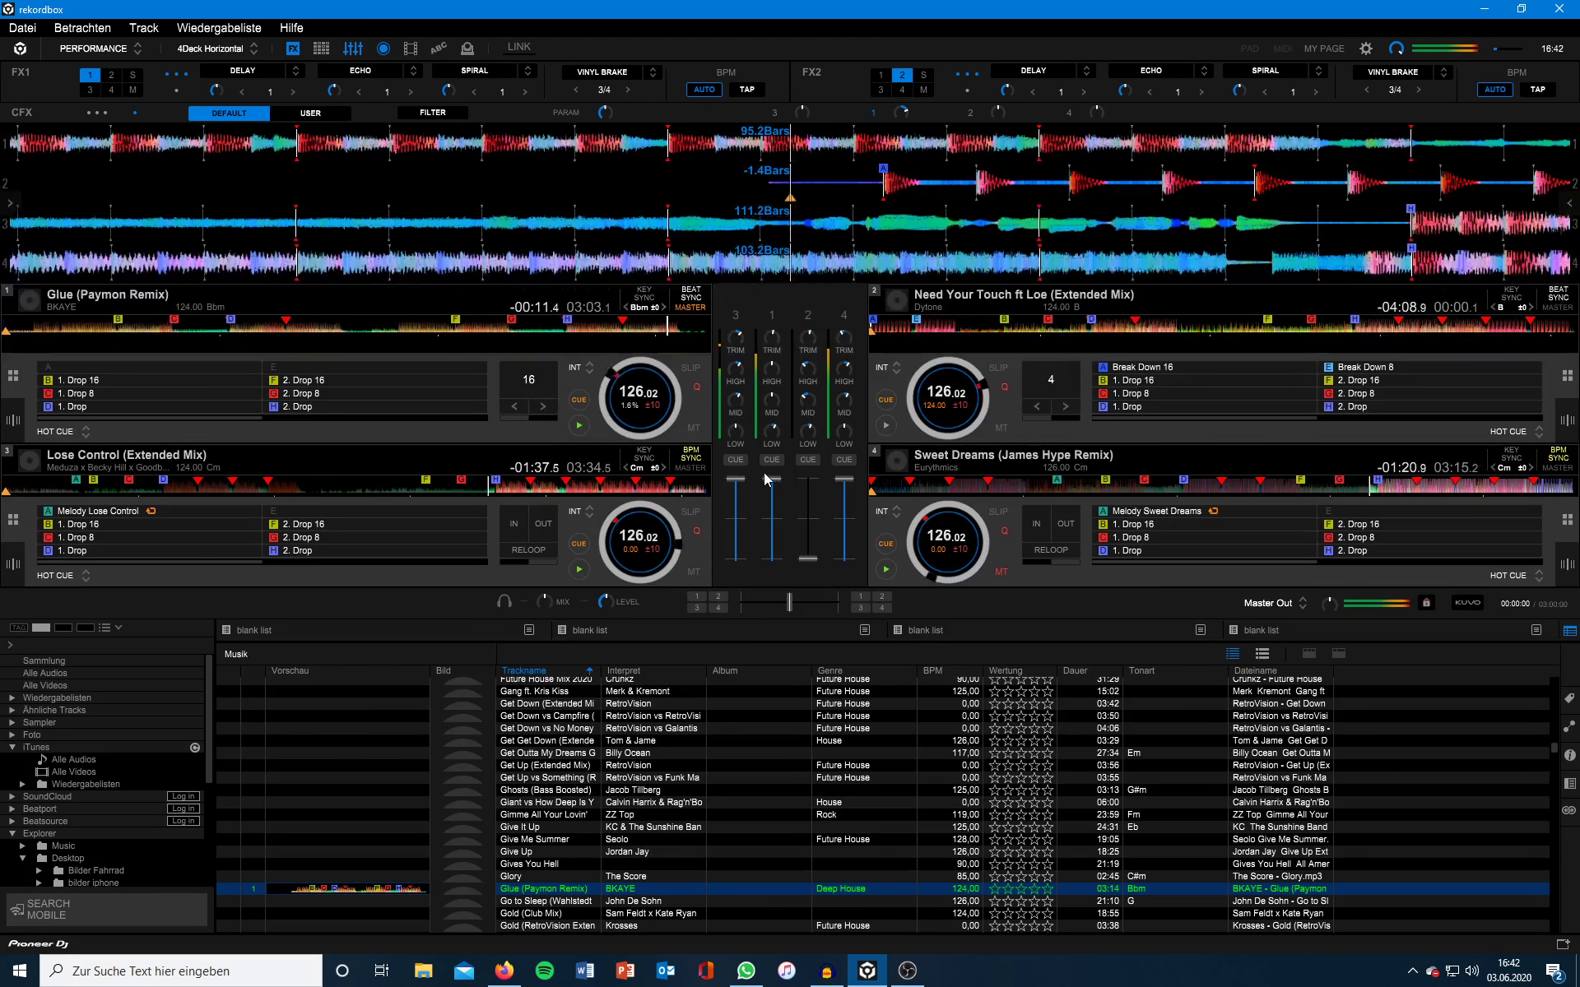
# Fade out channels 1 and 3 completely so only Sweet Dreams plays
pyautogui.moveTo(771, 479); pyautogui.dragTo(771, 559)
pyautogui.moveTo(741, 483); pyautogui.dragTo(737, 569)
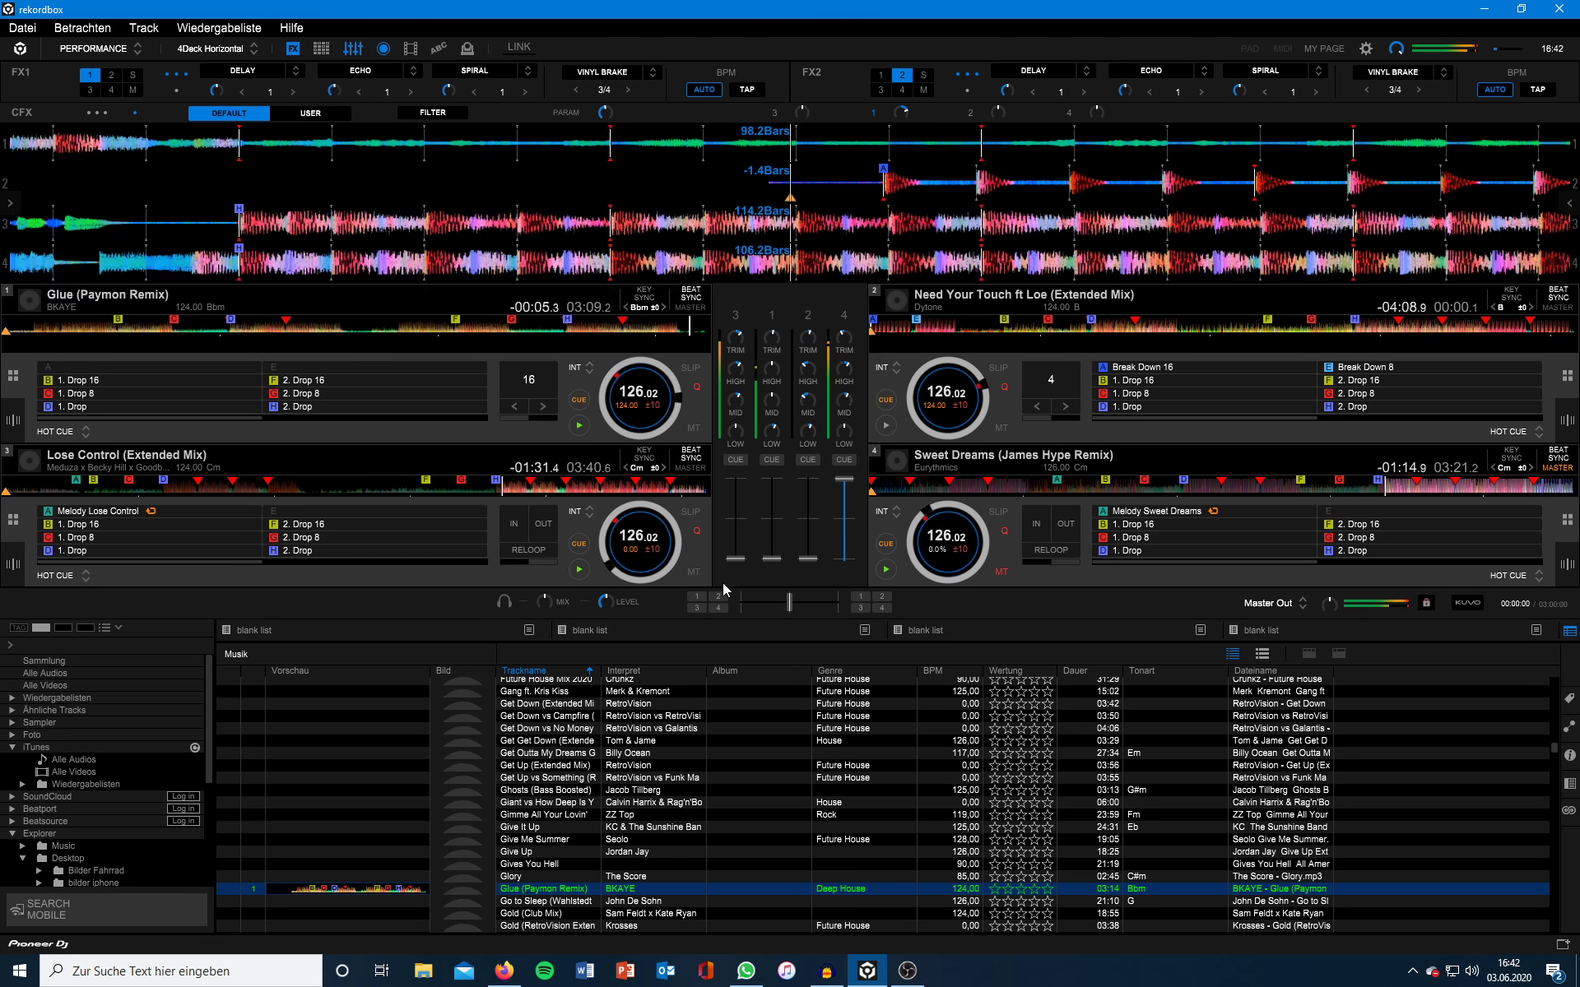
# Cue Glue at "2. Drop 16" and the "Melody Lose Control" loop on deck 3, and raise channel 3 to about three quarters
pyautogui.click(85, 512)
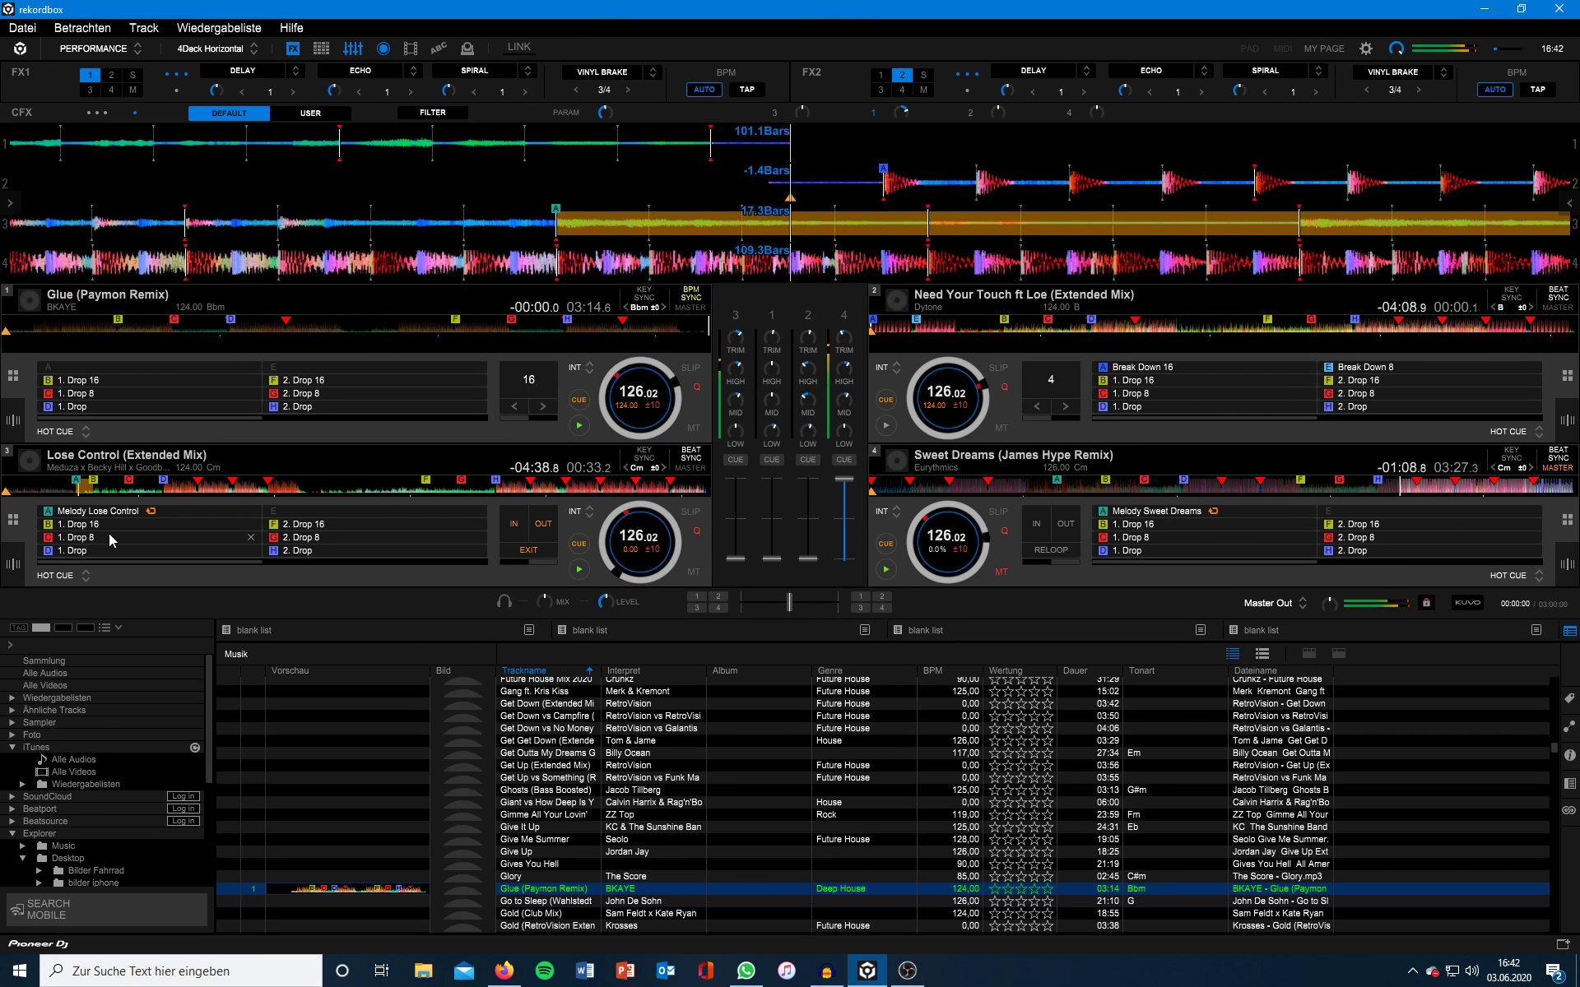
pyautogui.click(315, 524)
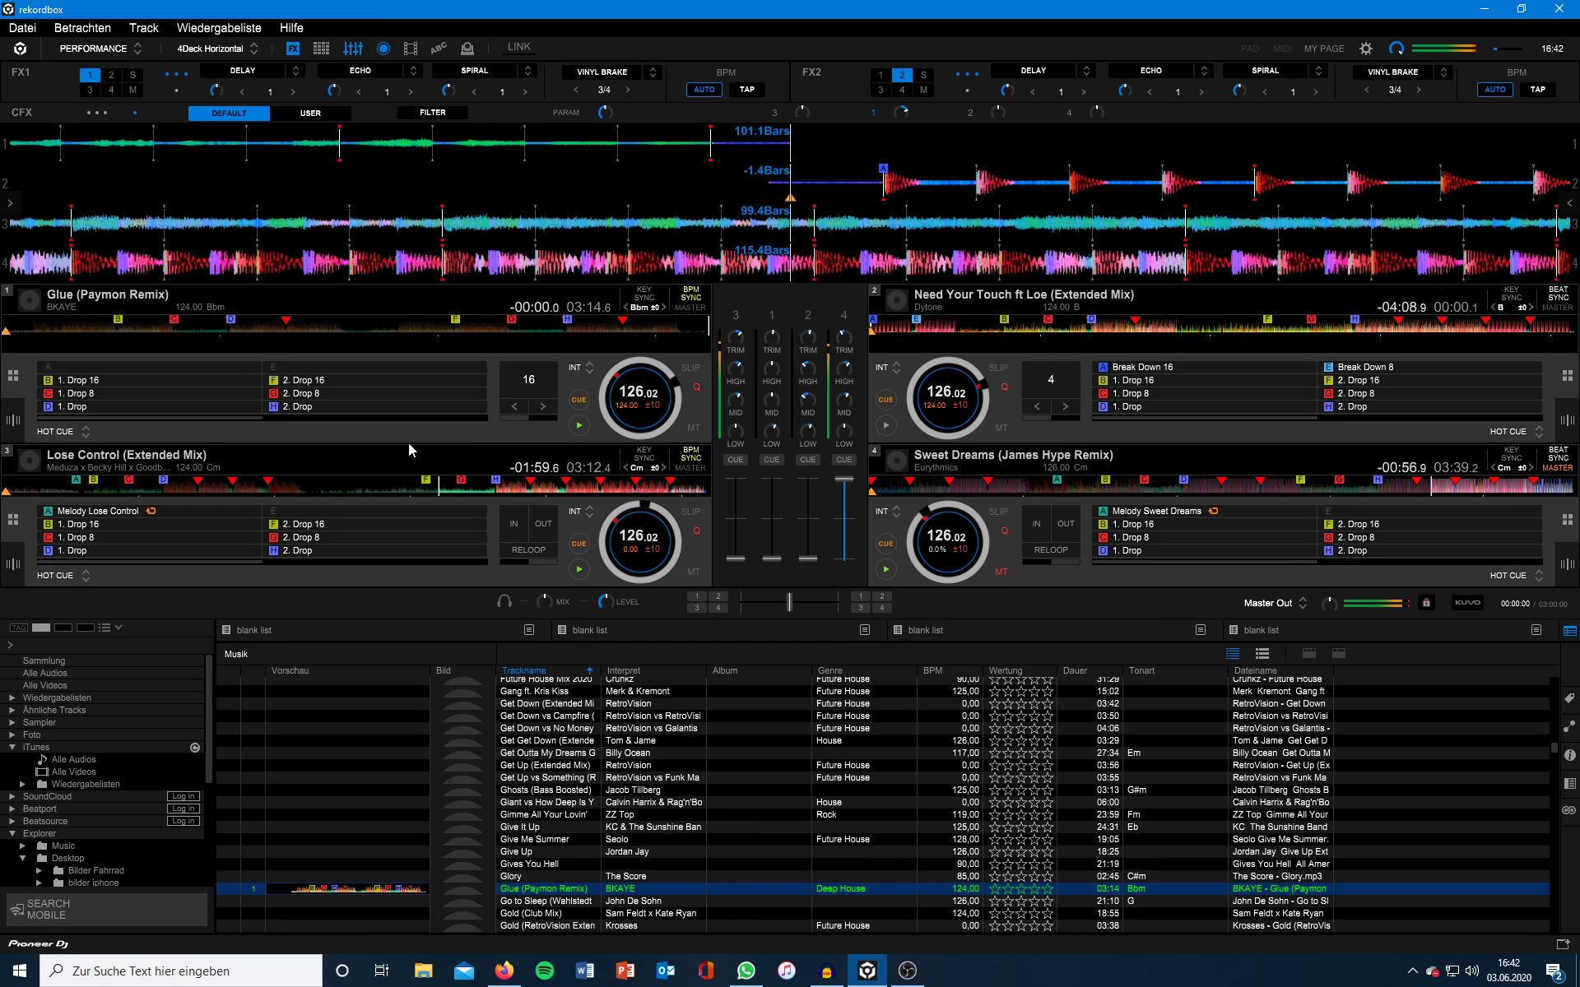
pyautogui.click(305, 383)
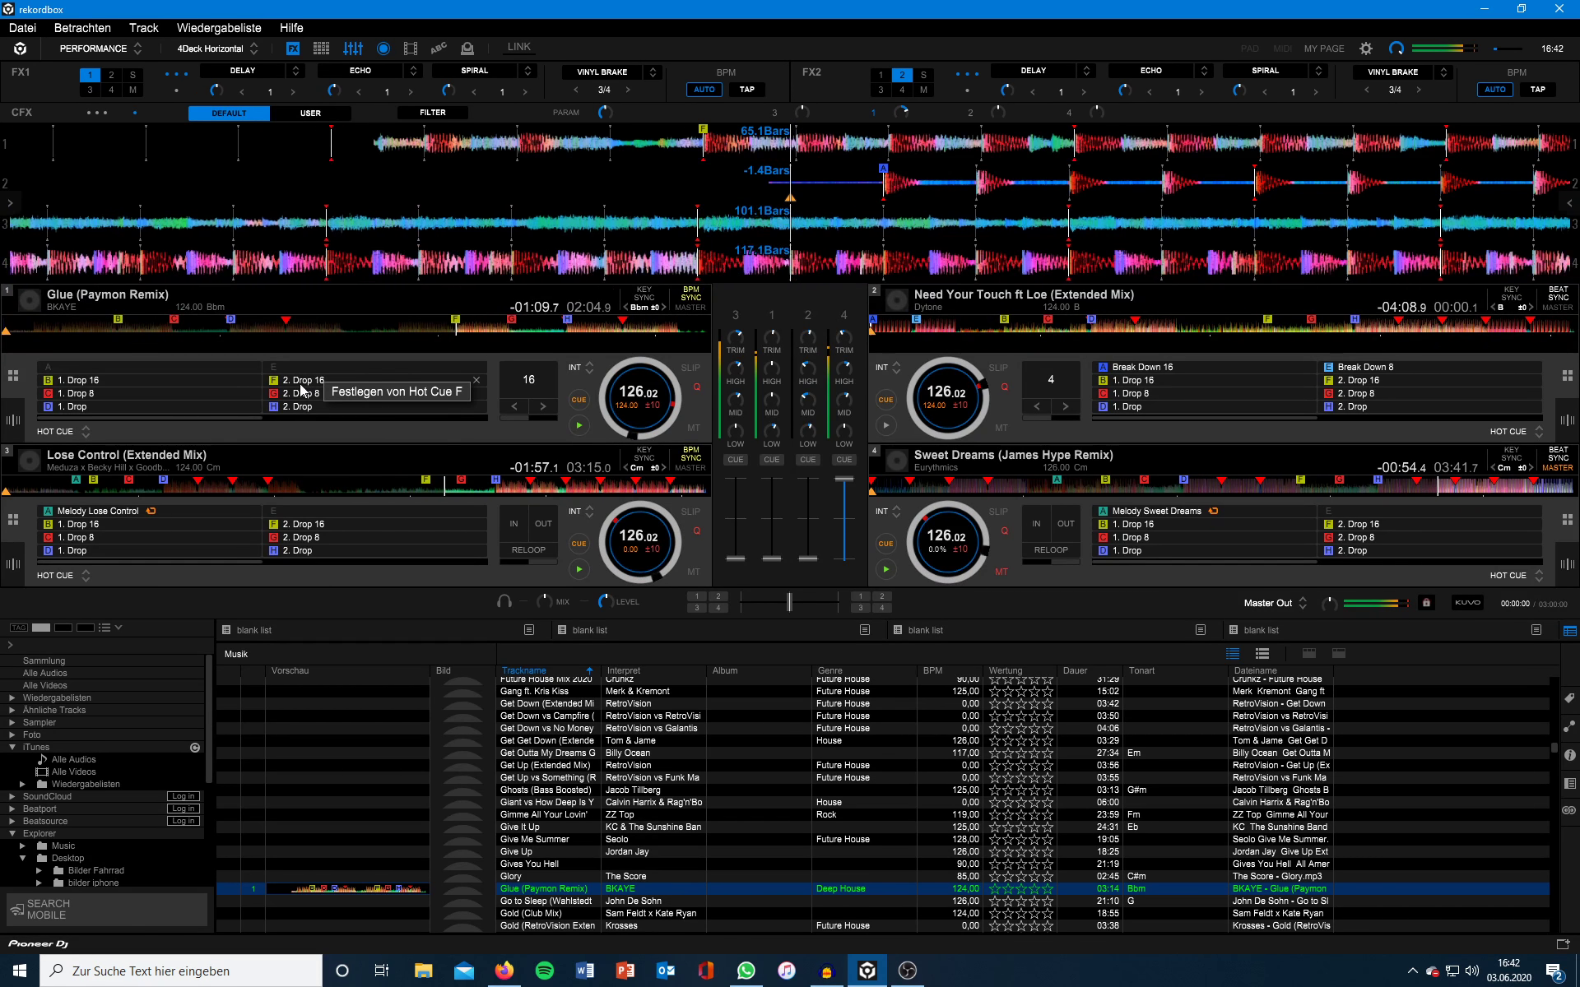
pyautogui.click(93, 513)
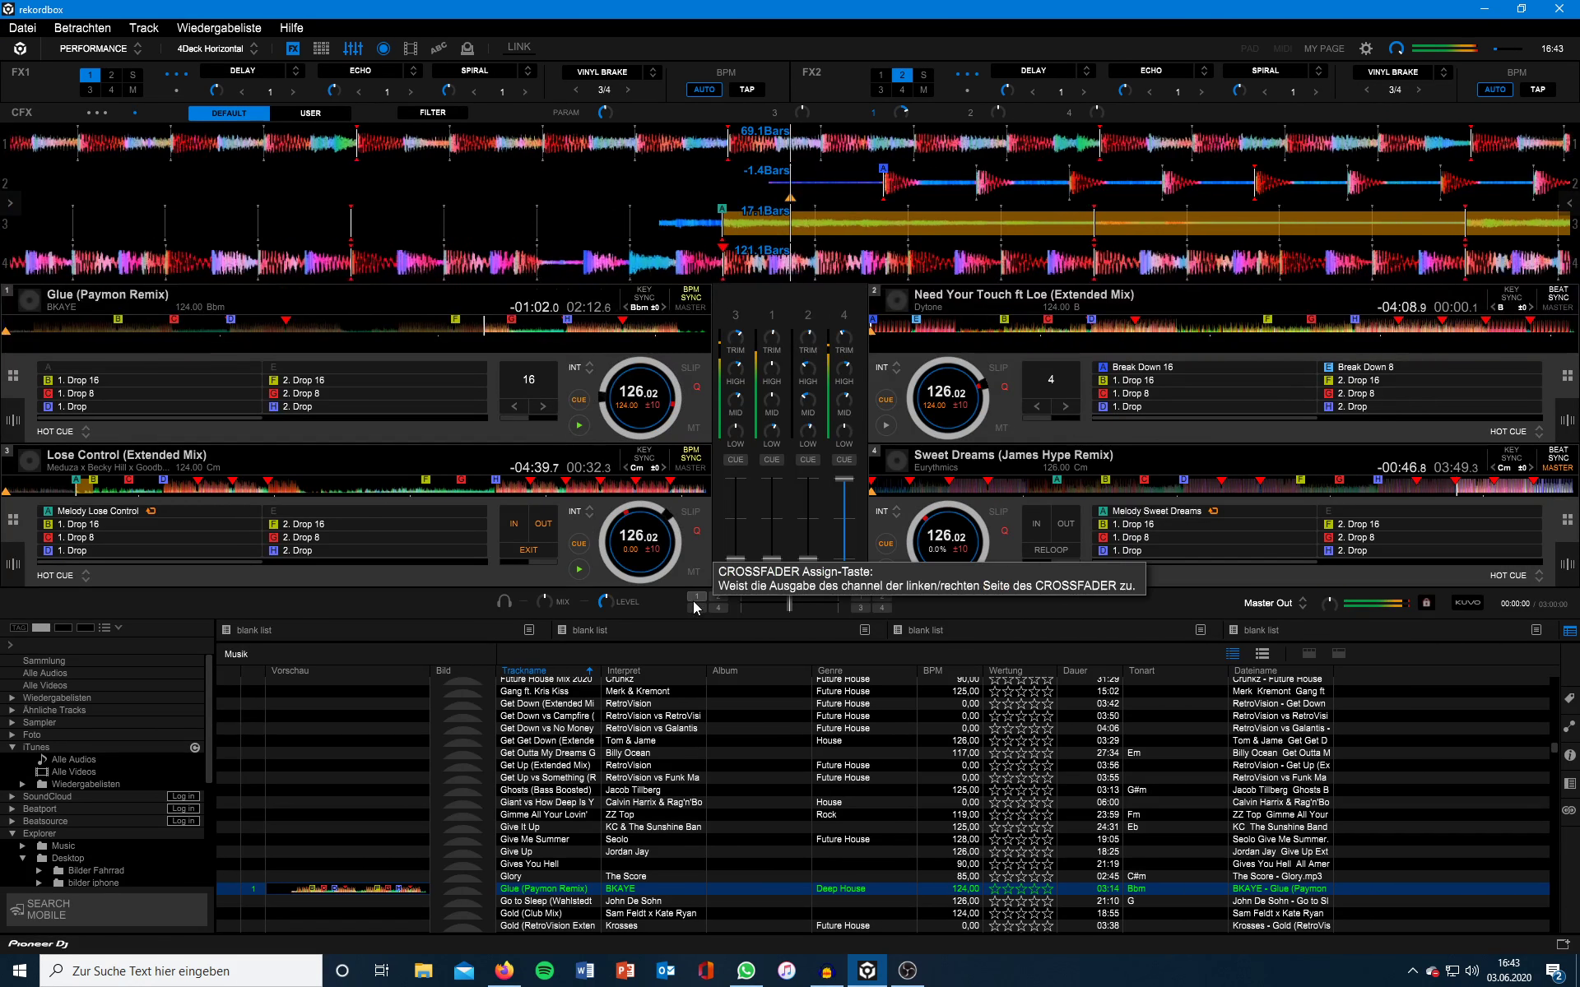
pyautogui.moveTo(735, 559); pyautogui.dragTo(745, 503)
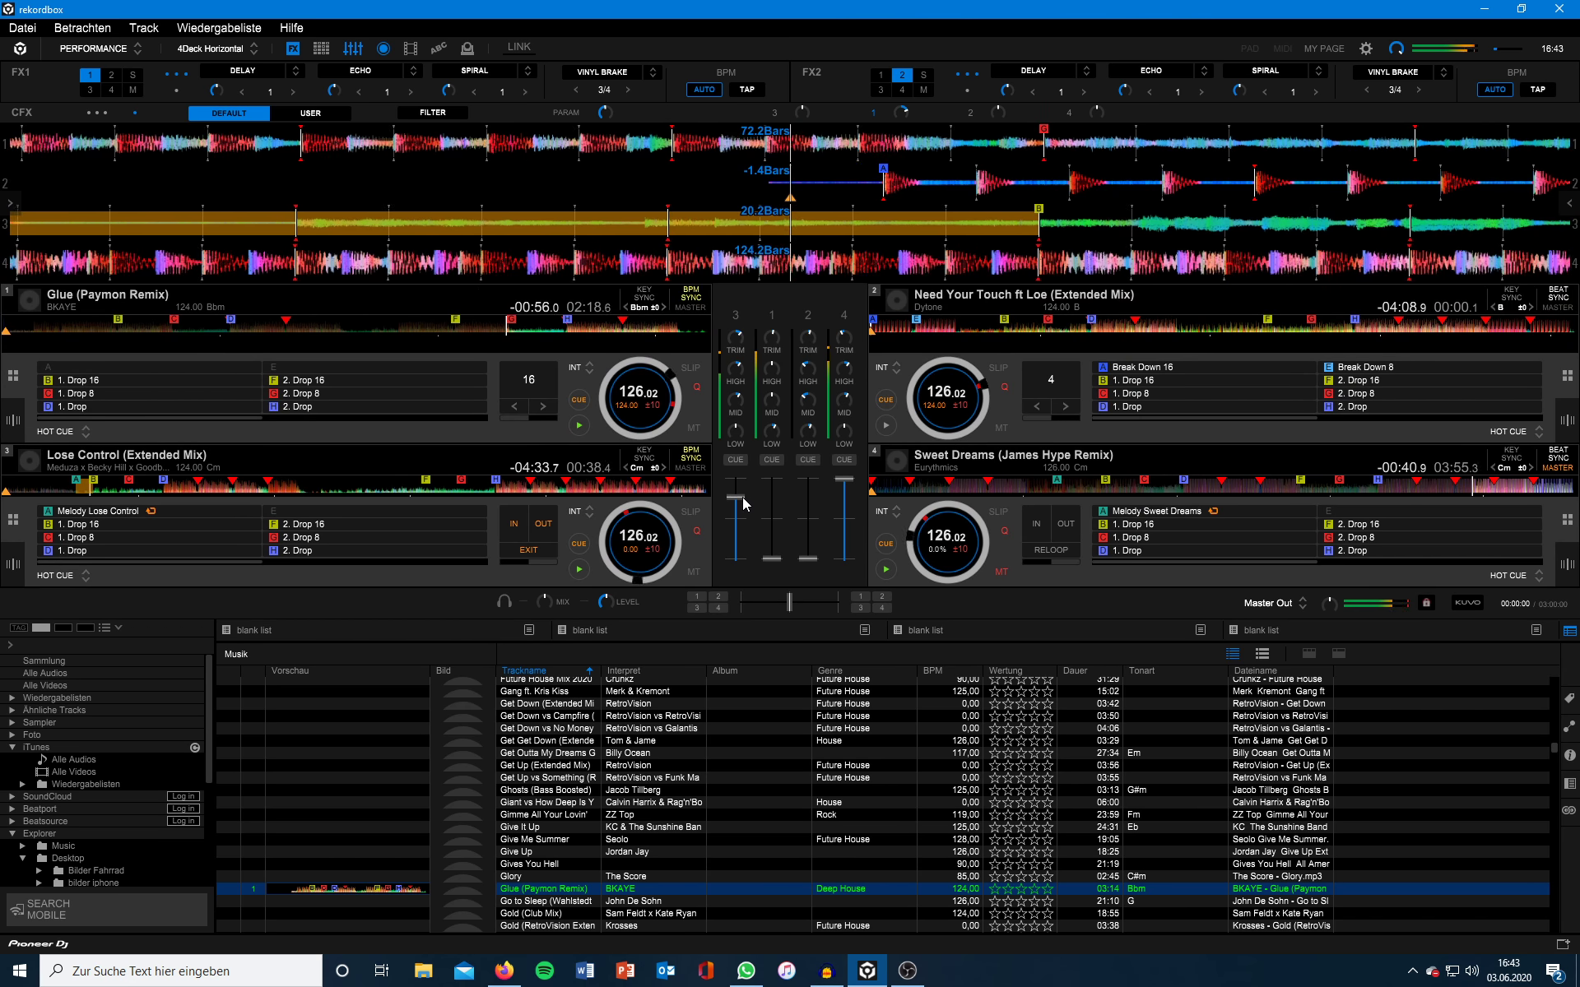
# Restart Glue from its "2. Drop 16" hot cue, make deck 1 the sync master, and raise channel 1 to about three quarters
pyautogui.click(311, 381)
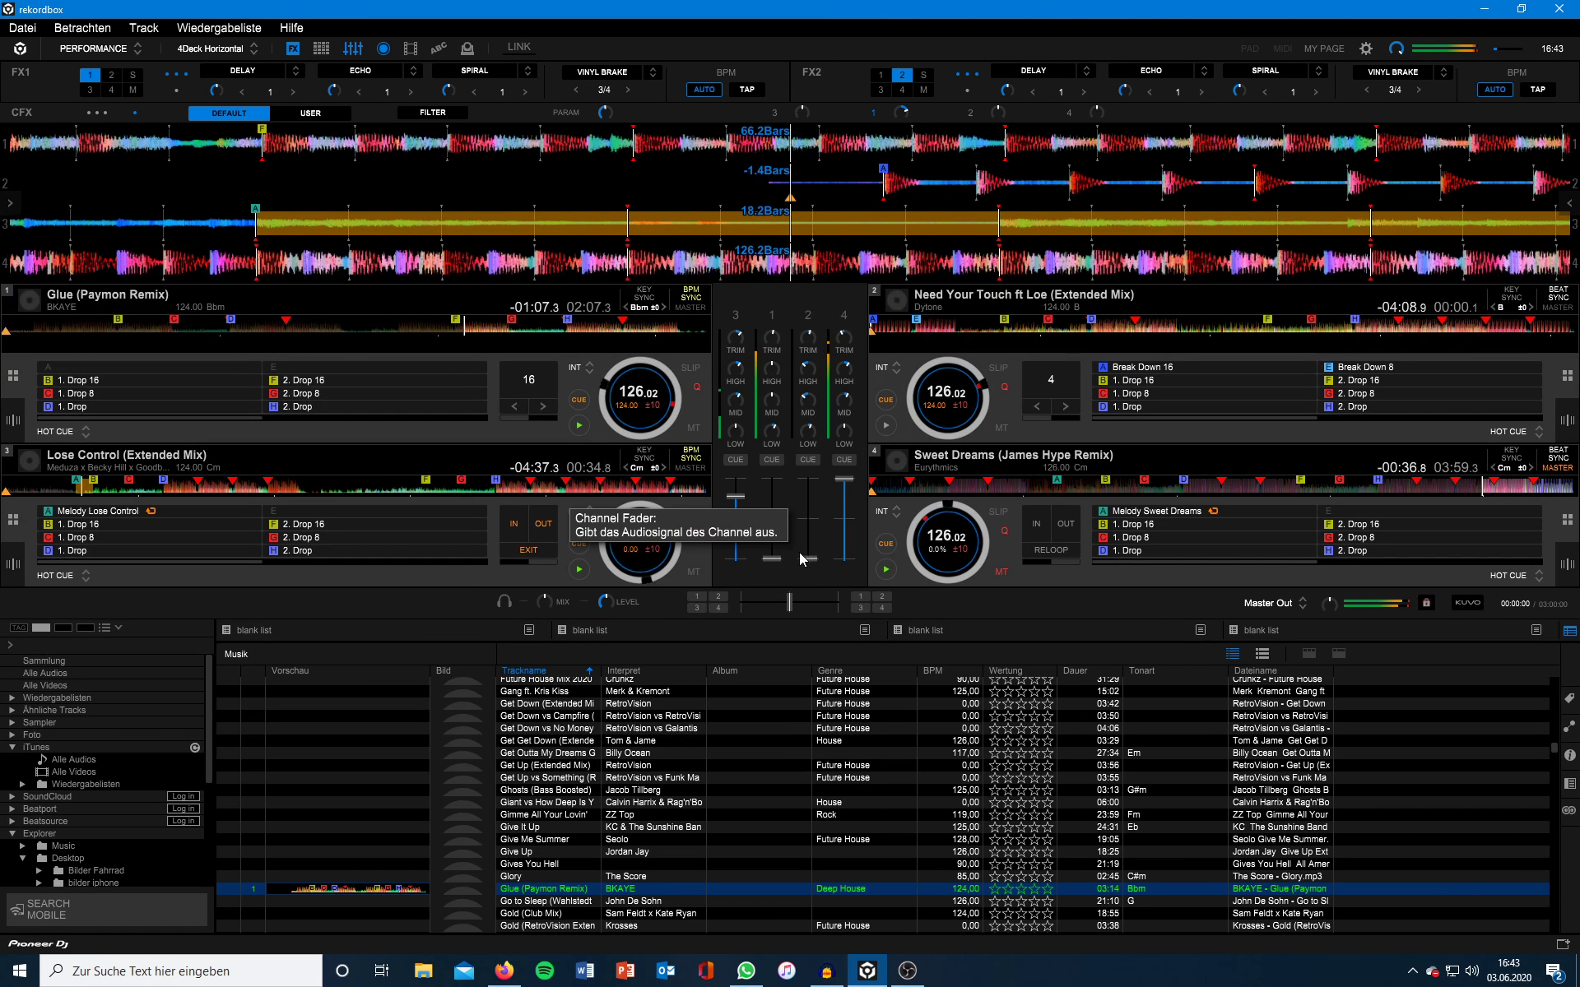
pyautogui.click(692, 308)
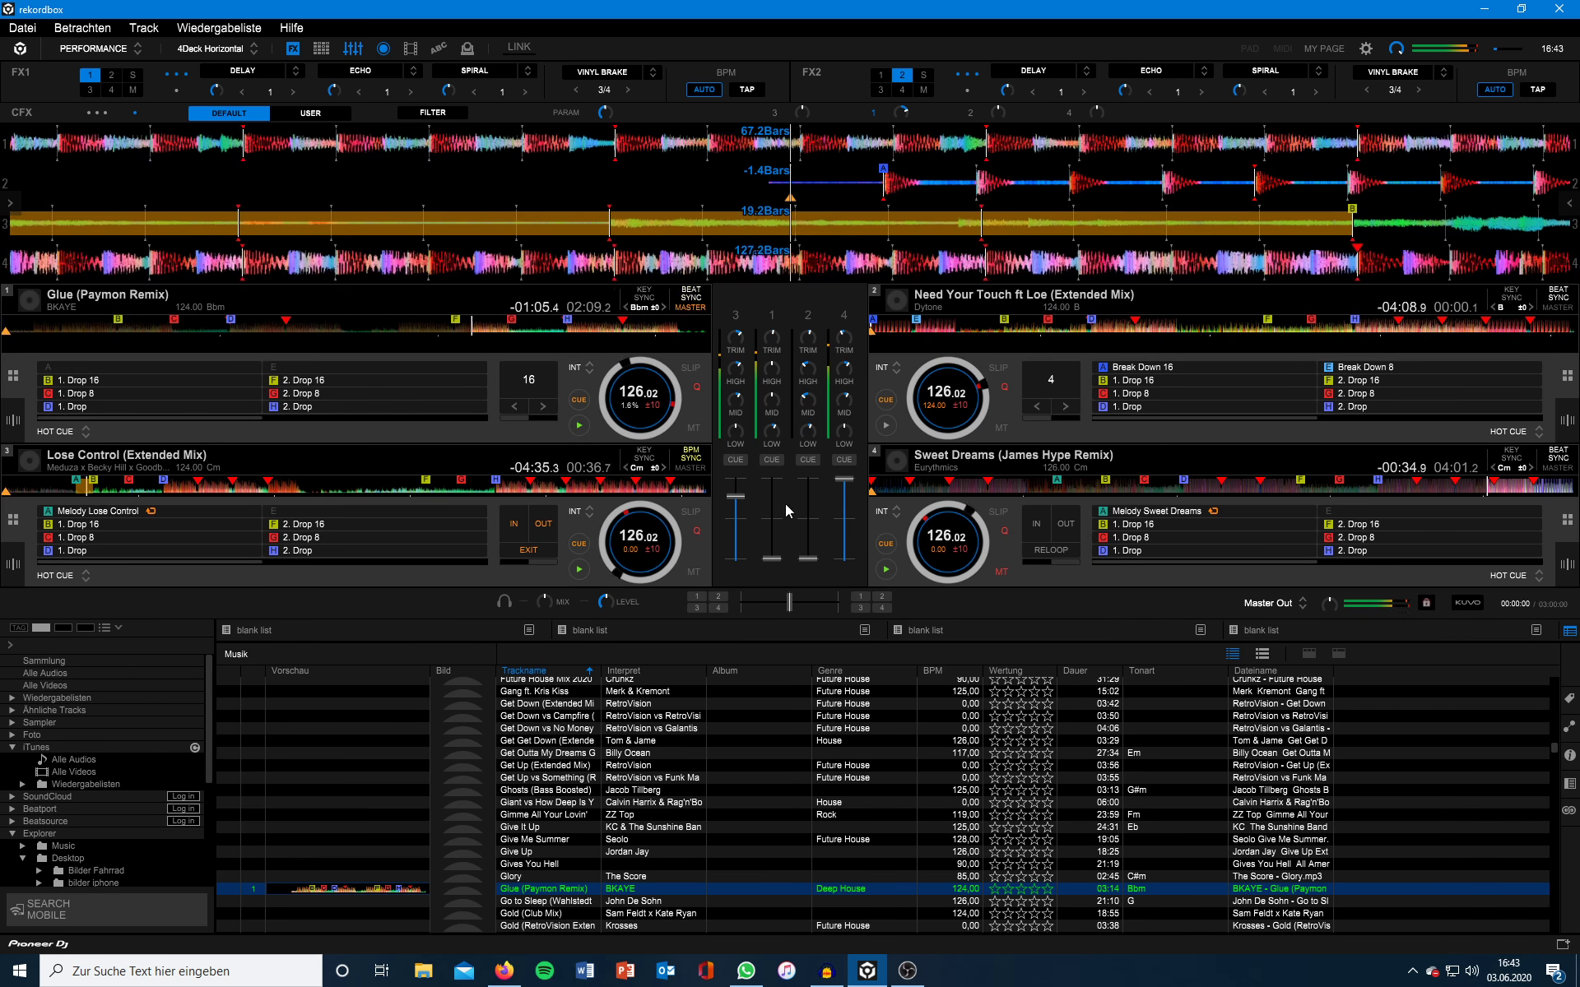
pyautogui.moveTo(773, 560); pyautogui.dragTo(776, 499)
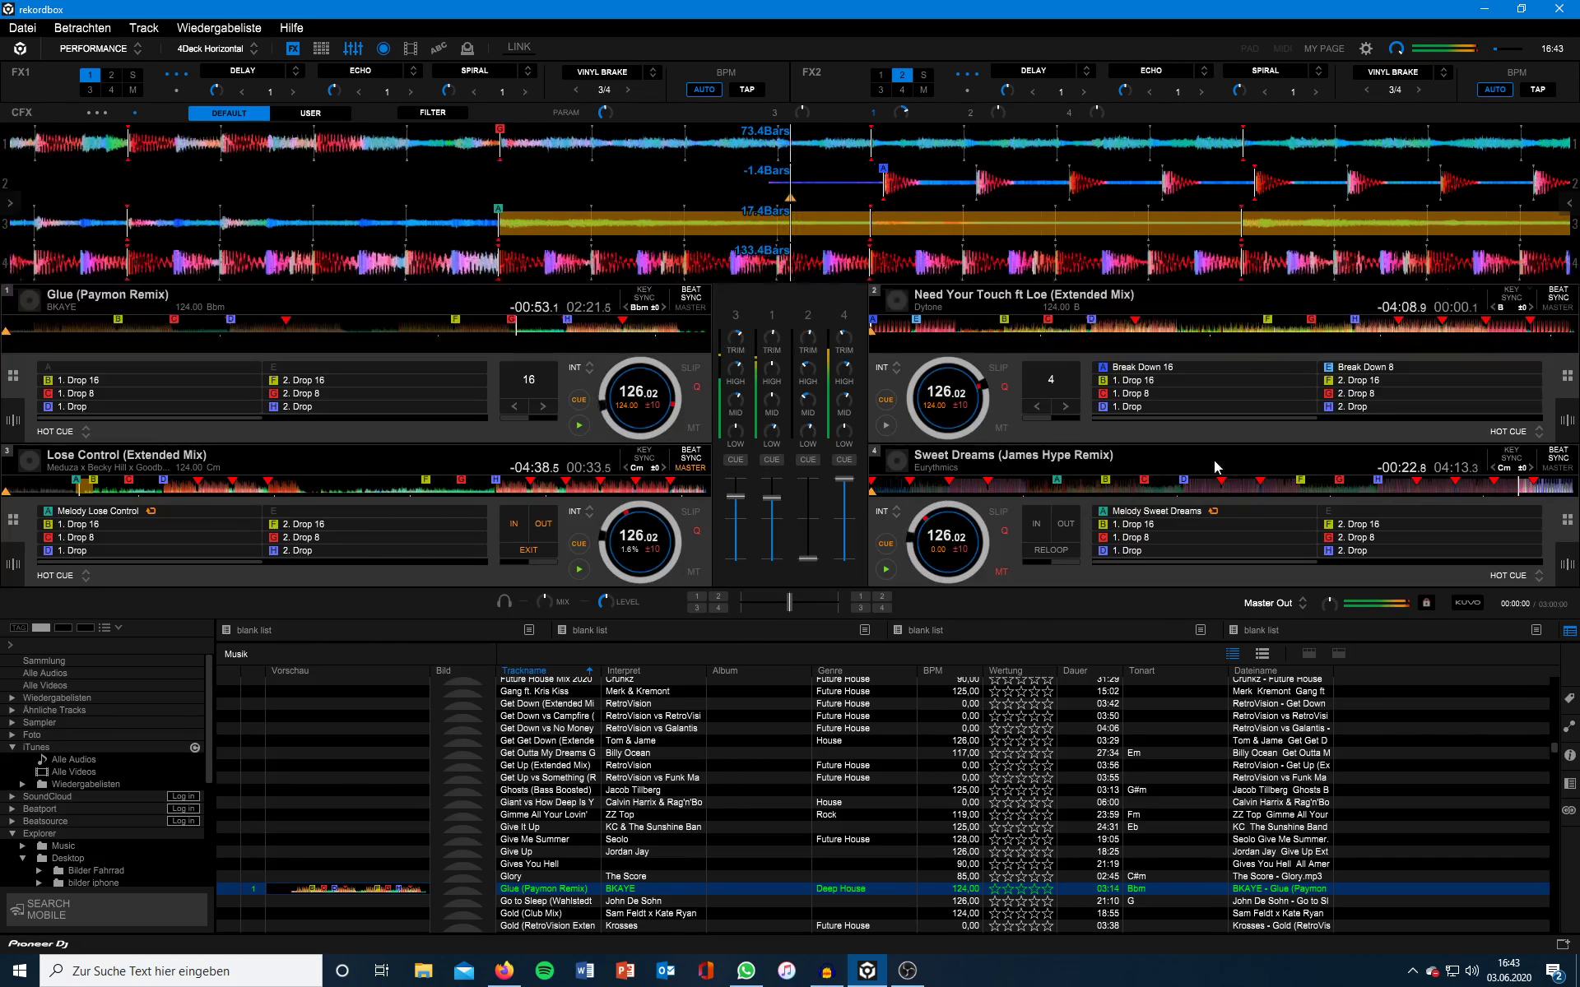
# Make deck 2 the sync master and set the faders to channel 1 full, channel 2 barely open, and channels 3 and 4 closed
pyautogui.click(1557, 466)
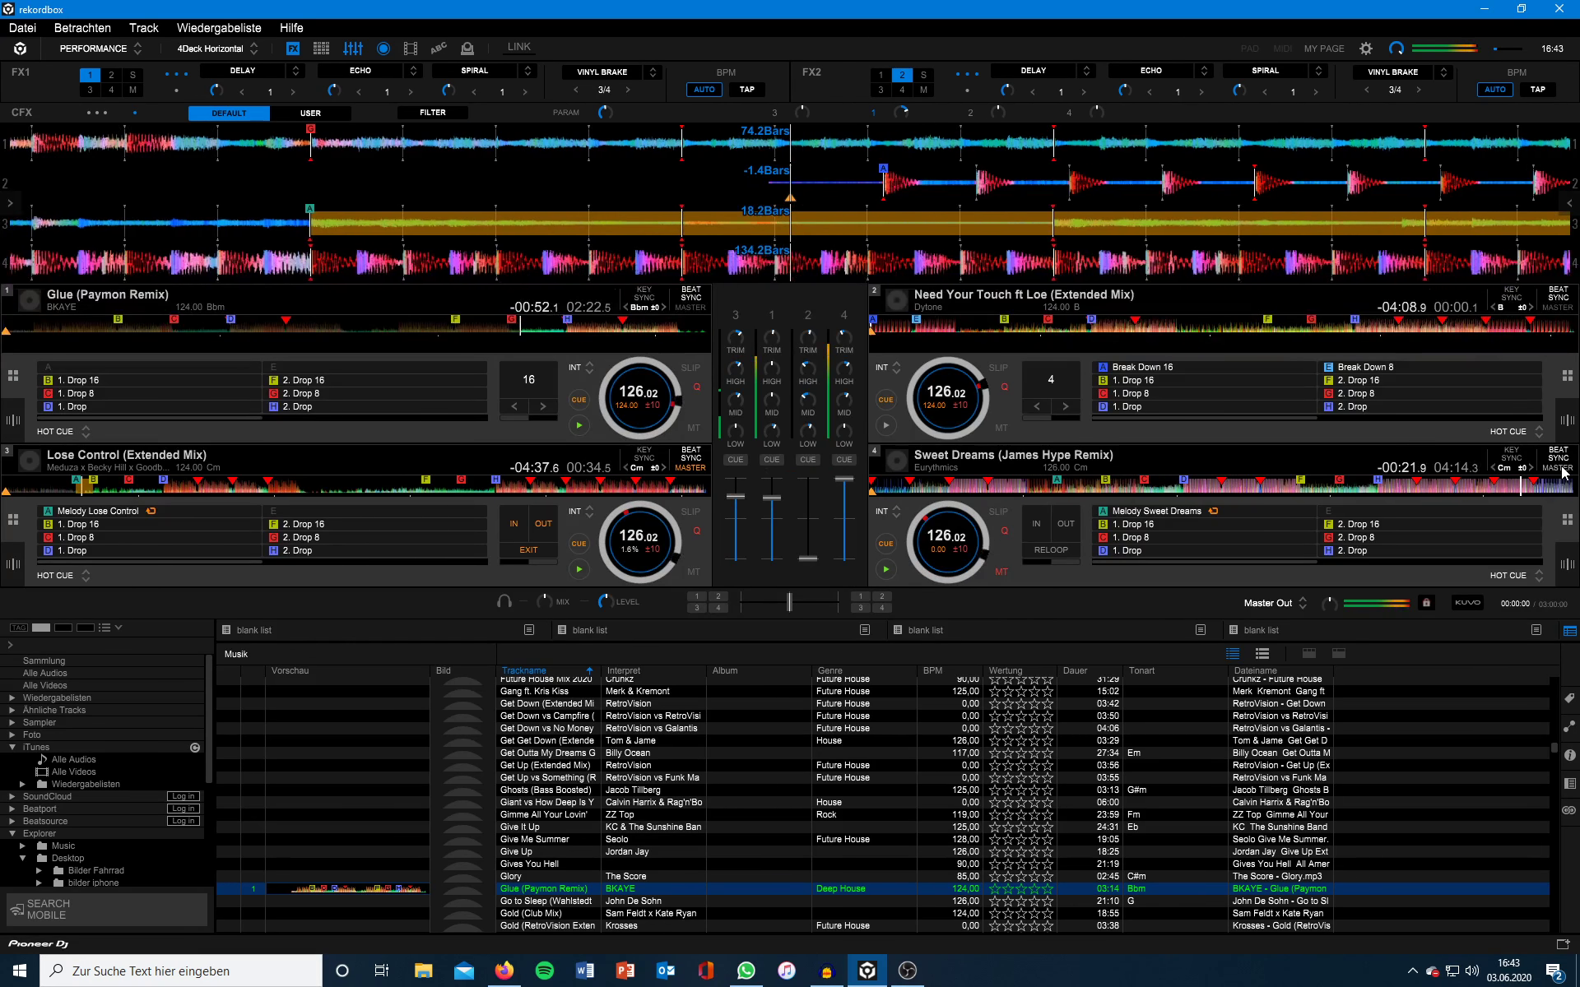
pyautogui.click(1558, 307)
pyautogui.moveTo(808, 559); pyautogui.dragTo(809, 553)
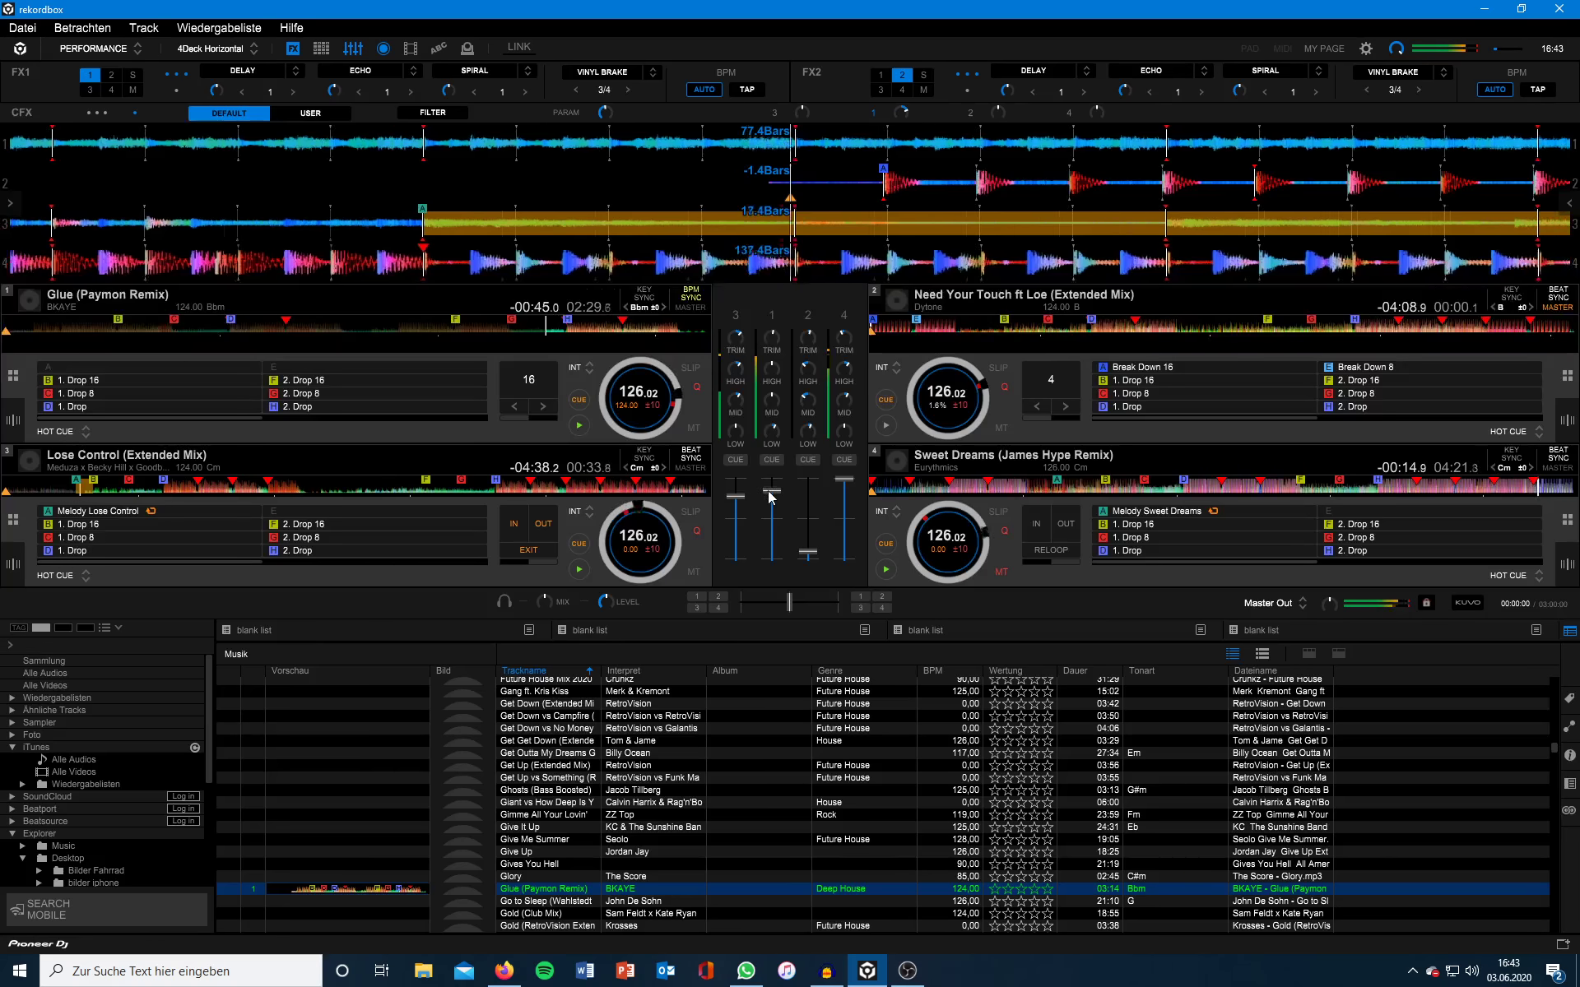
pyautogui.moveTo(771, 494); pyautogui.dragTo(751, 609)
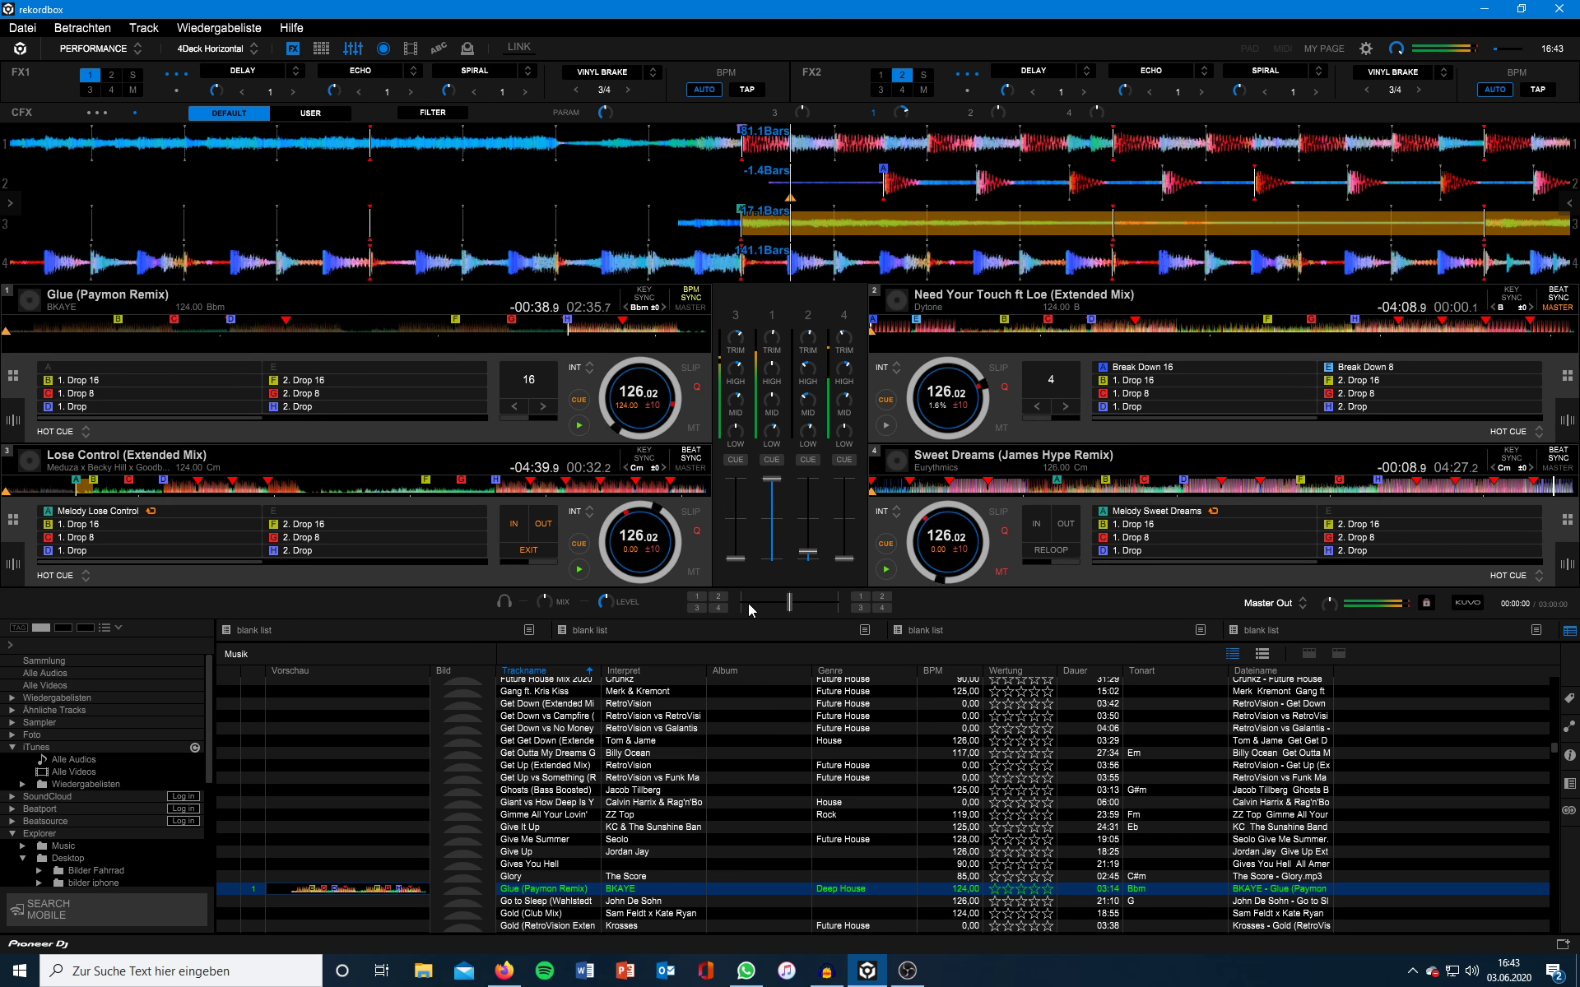
# Close channel 2, start Need Your Touch from its "Break Down 8" hot cue, and raise channel 2 to full
pyautogui.moveTo(808, 551); pyautogui.dragTo(811, 568)
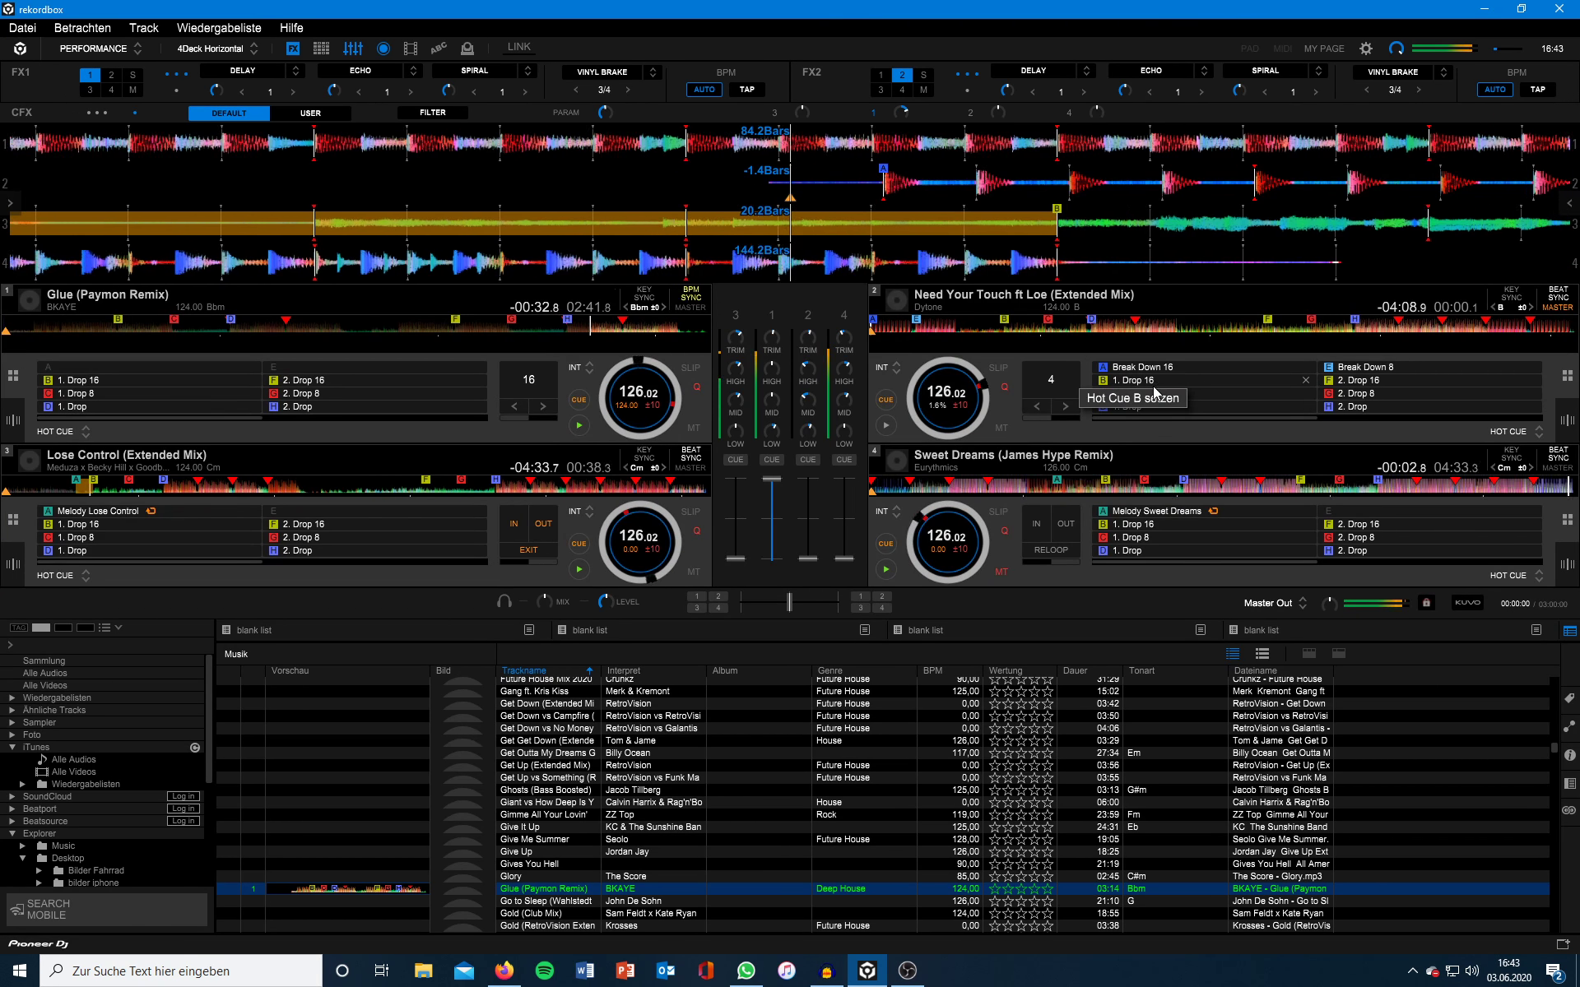
pyautogui.click(1388, 370)
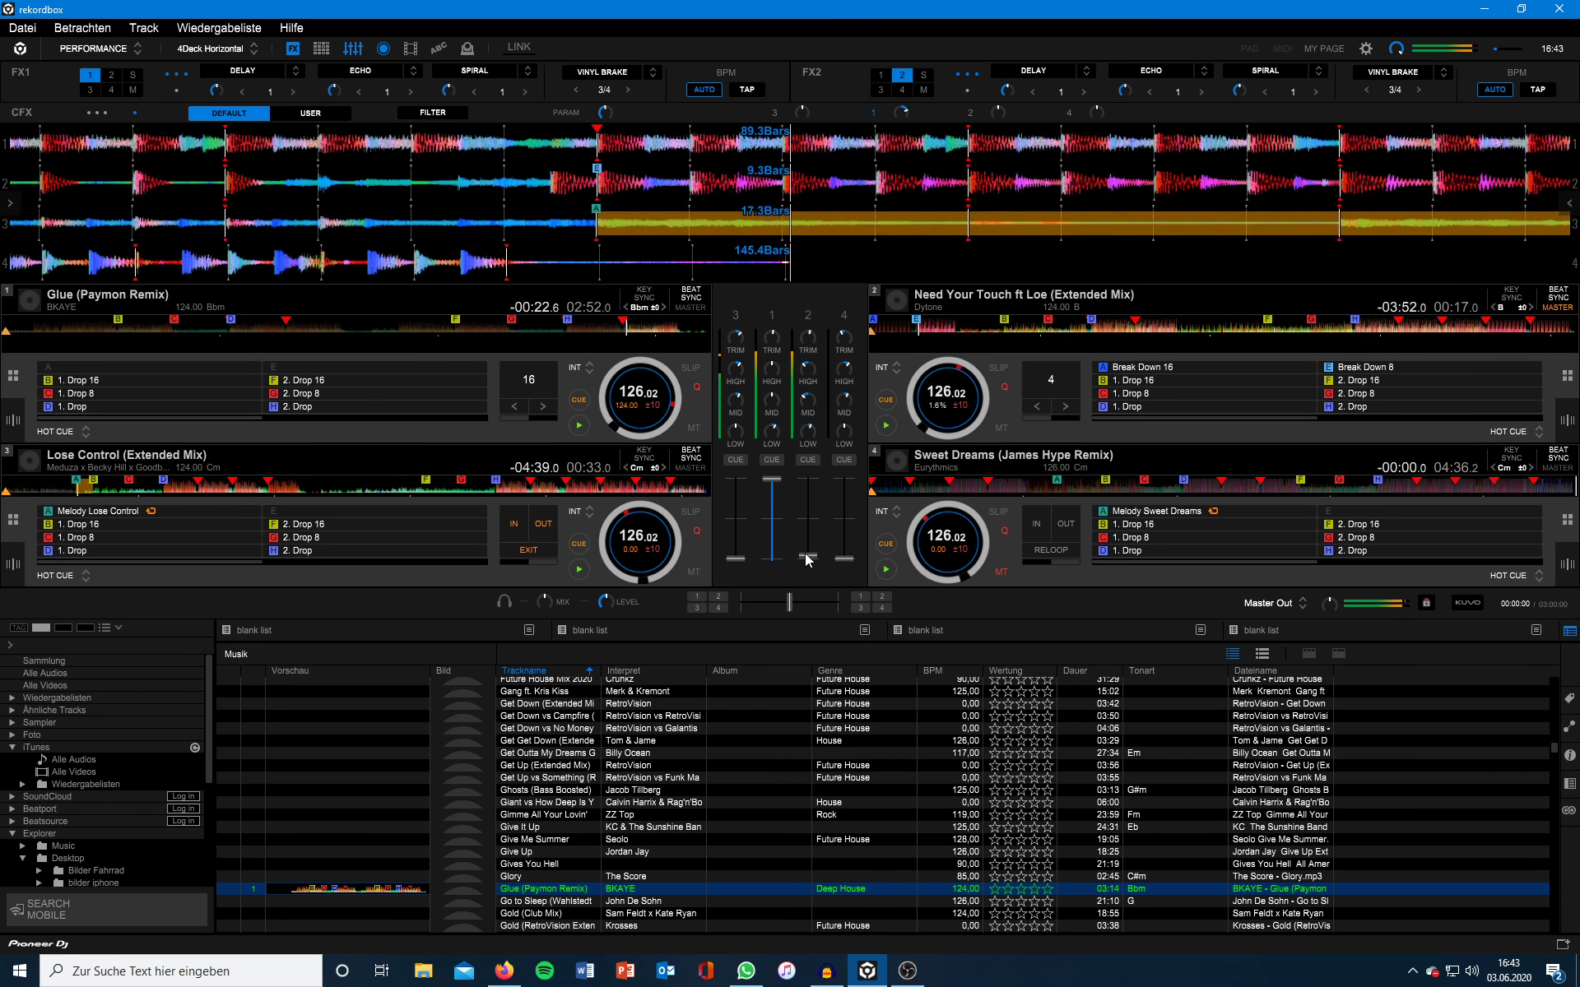
pyautogui.moveTo(806, 560); pyautogui.dragTo(808, 481)
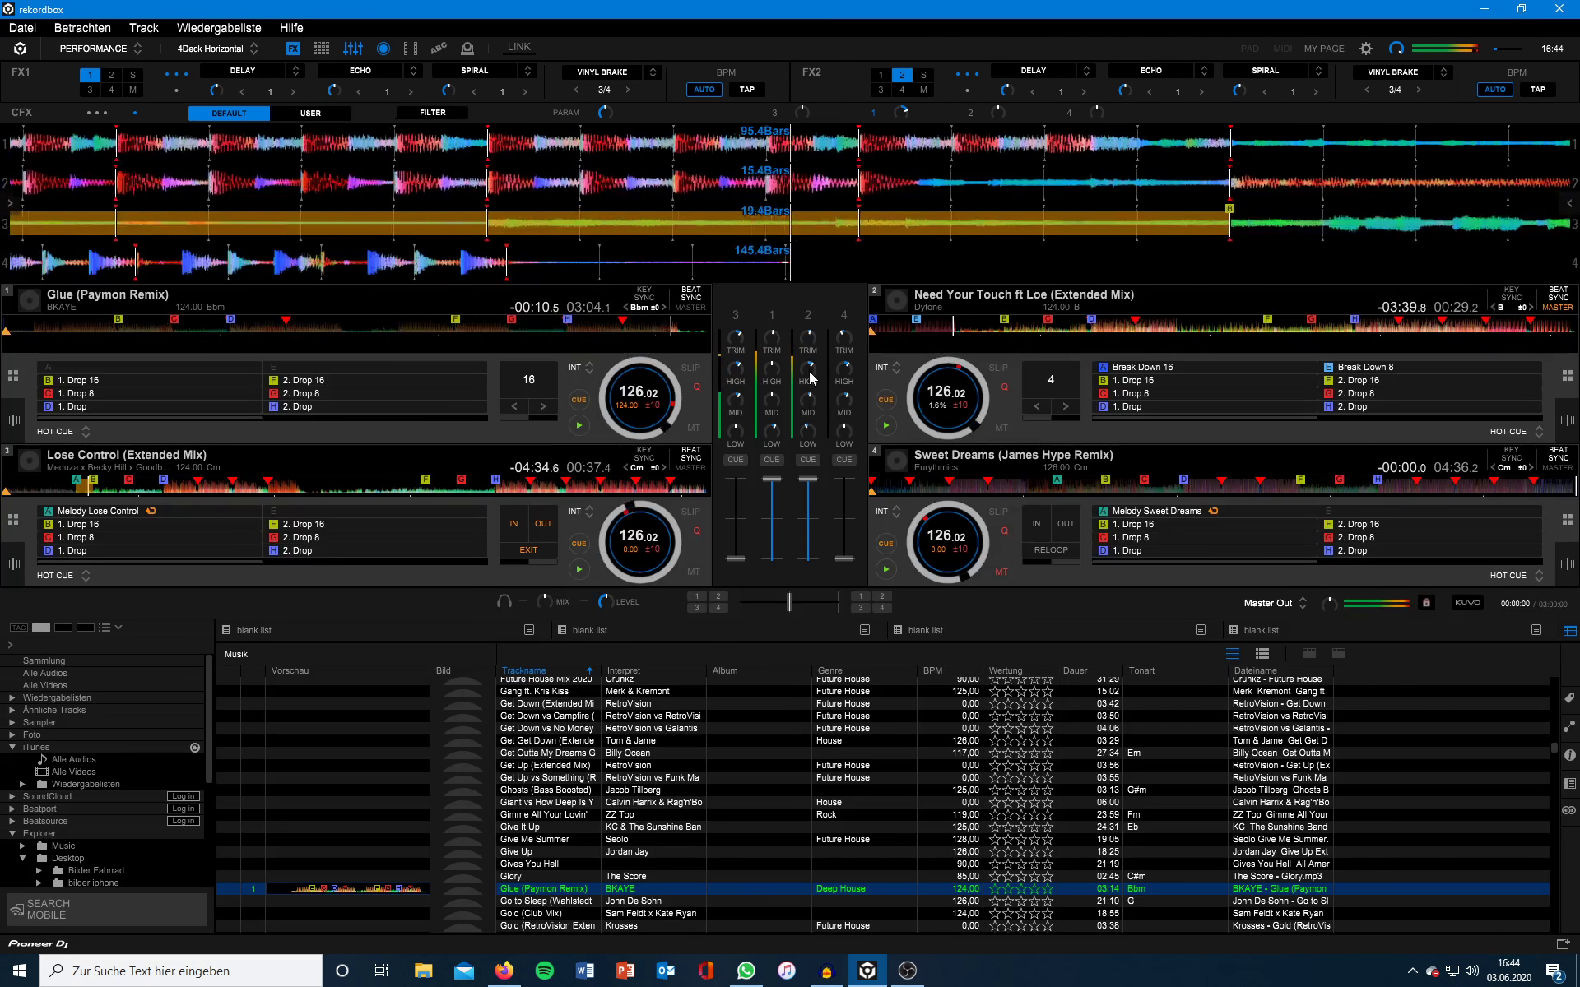
# Start the "Melody Sweet Dreams" loop on deck 4 and swap the faders to channel 1 closed and channel 3 full
pyautogui.click(1149, 511)
pyautogui.moveTo(745, 565)
pyautogui.mouseDown()
pyautogui.moveTo(743, 519)
pyautogui.moveTo(772, 546)
pyautogui.moveTo(737, 503)
pyautogui.moveTo(771, 566)
pyautogui.mouseUp()
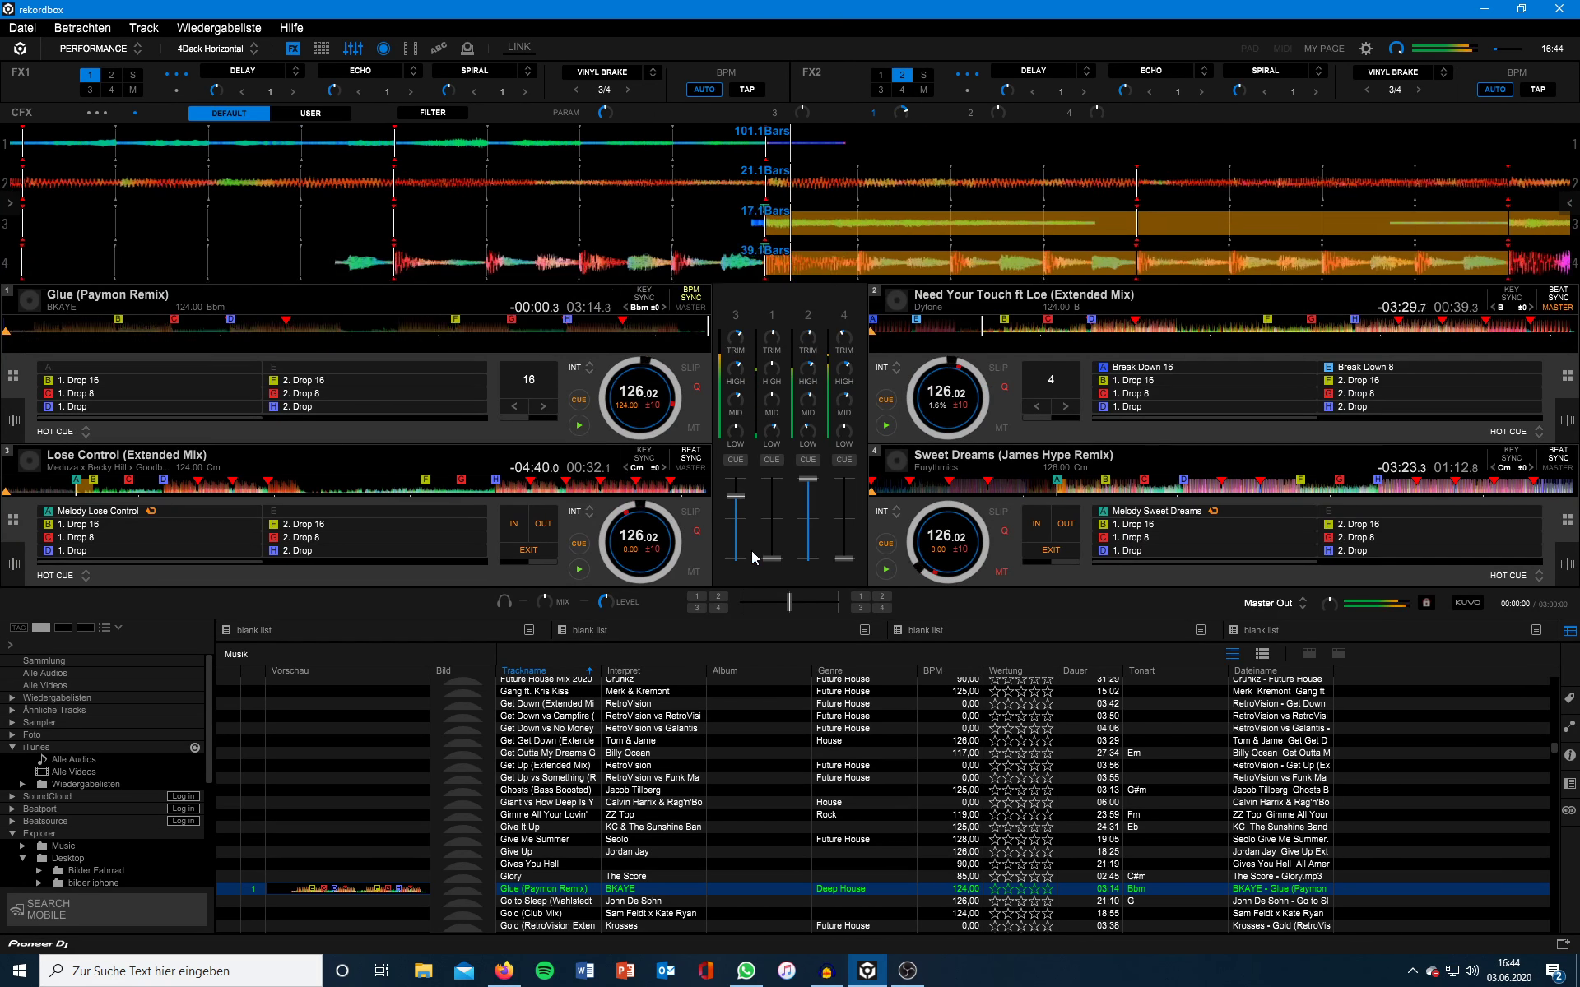
pyautogui.moveTo(737, 498); pyautogui.dragTo(738, 484)
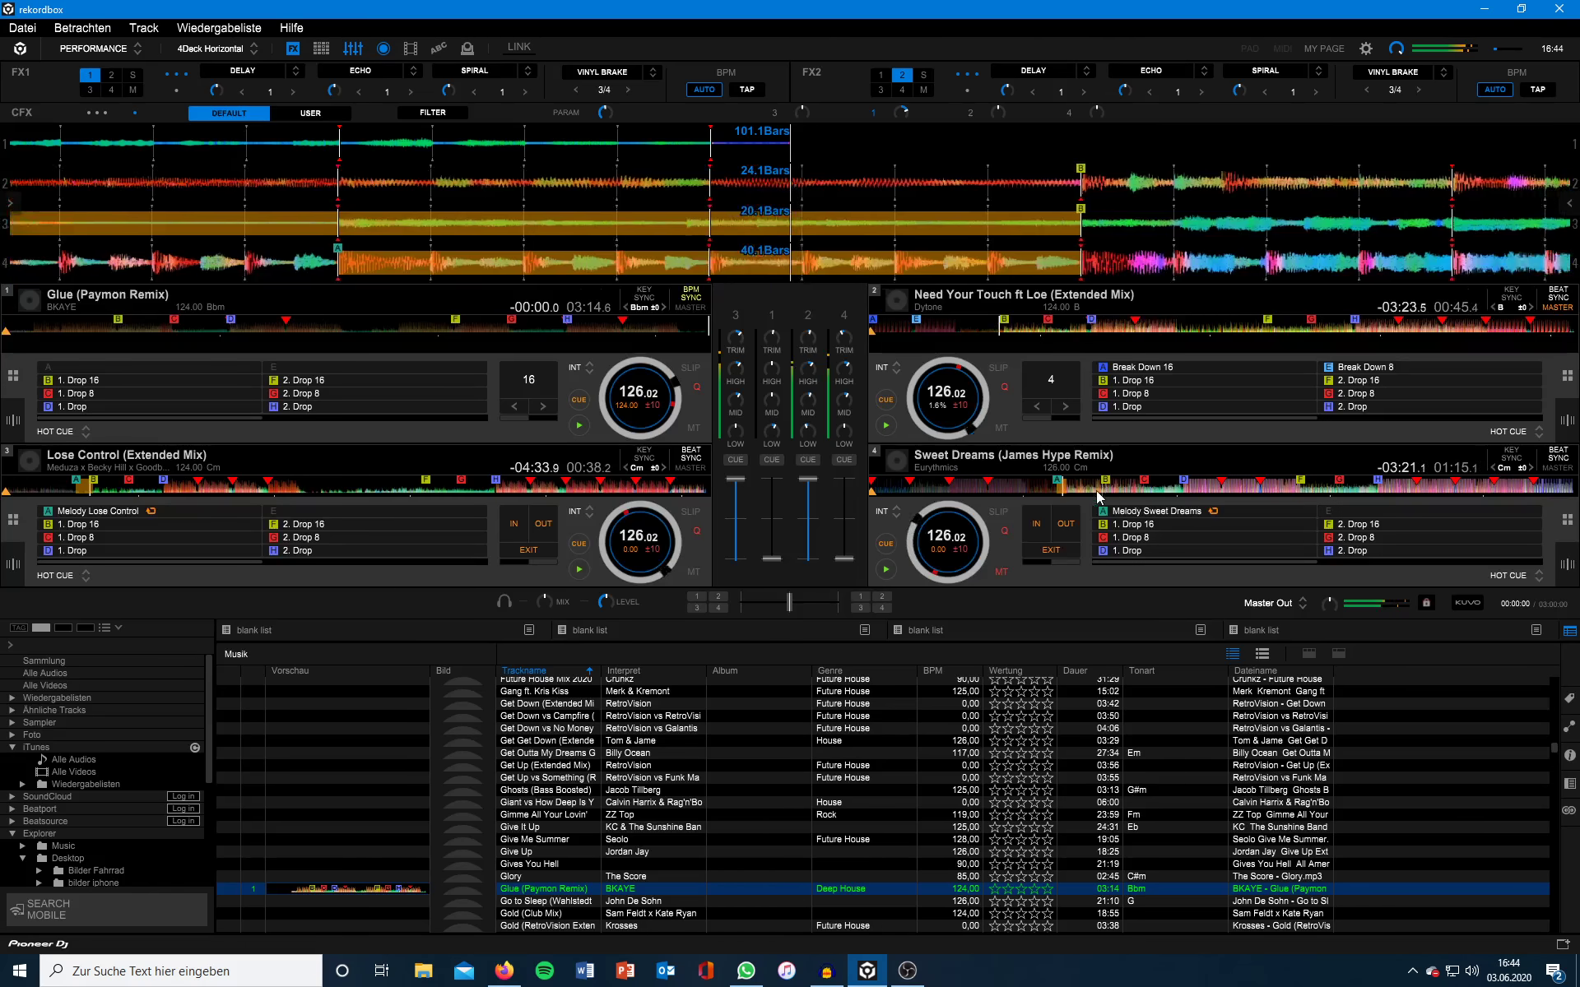
# Blend channel 4 in to about two thirds, fade it back out completely, and lower channel 3 to about half
pyautogui.moveTo(847, 554); pyautogui.dragTo(844, 533)
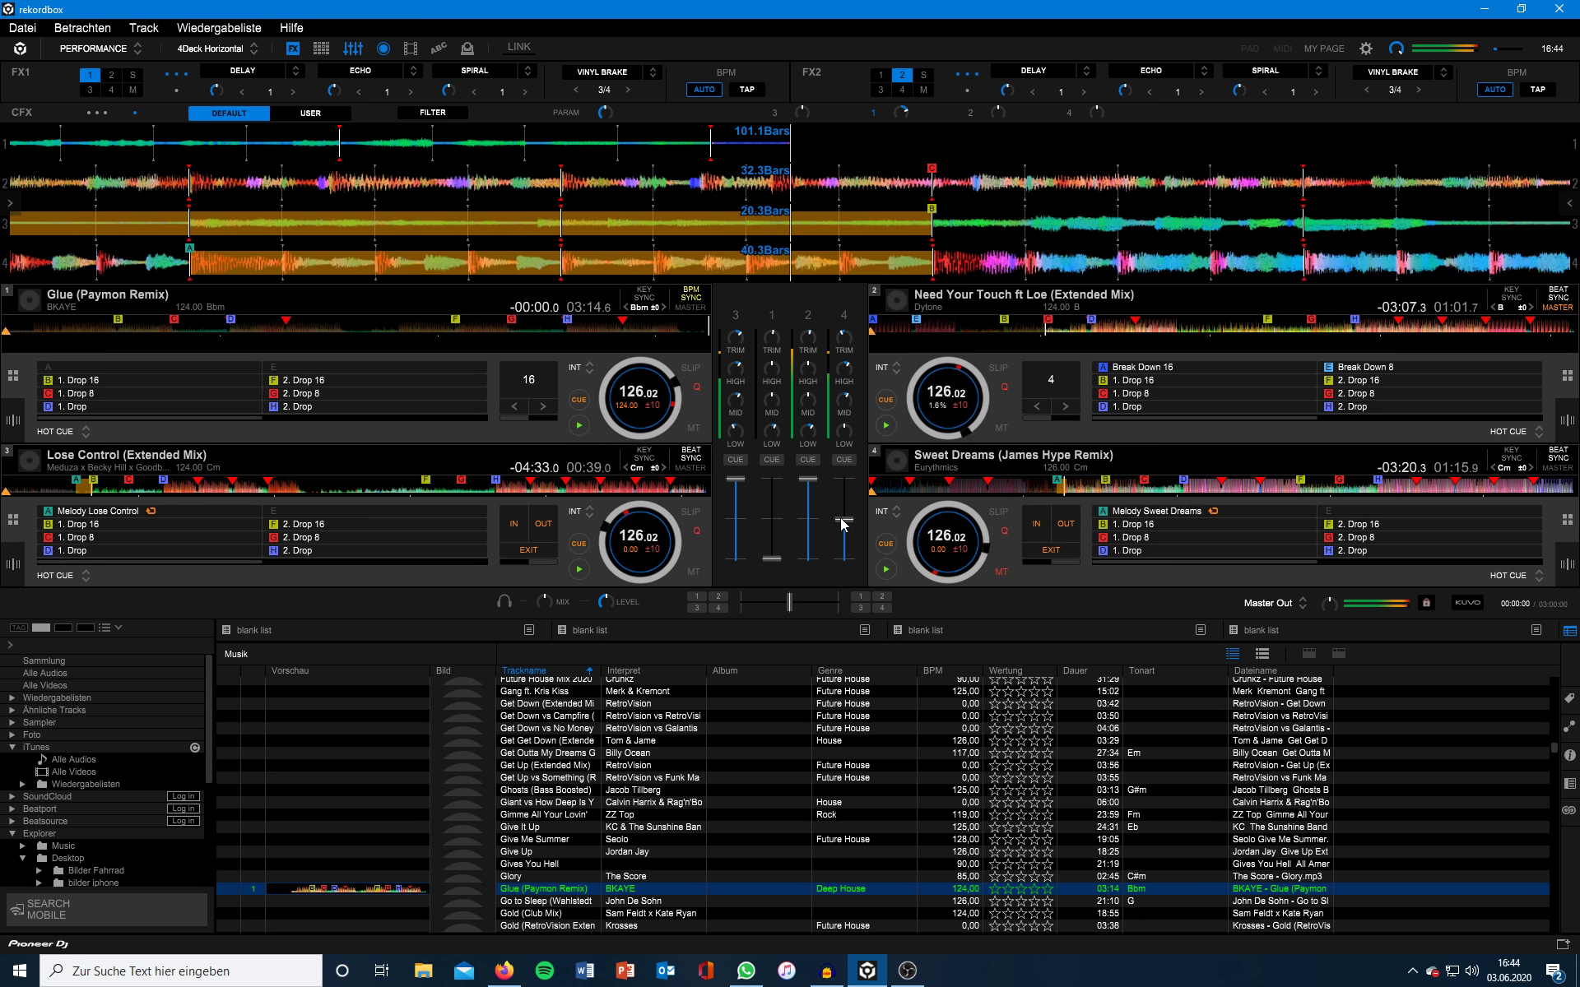
pyautogui.moveTo(843, 524); pyautogui.dragTo(843, 515)
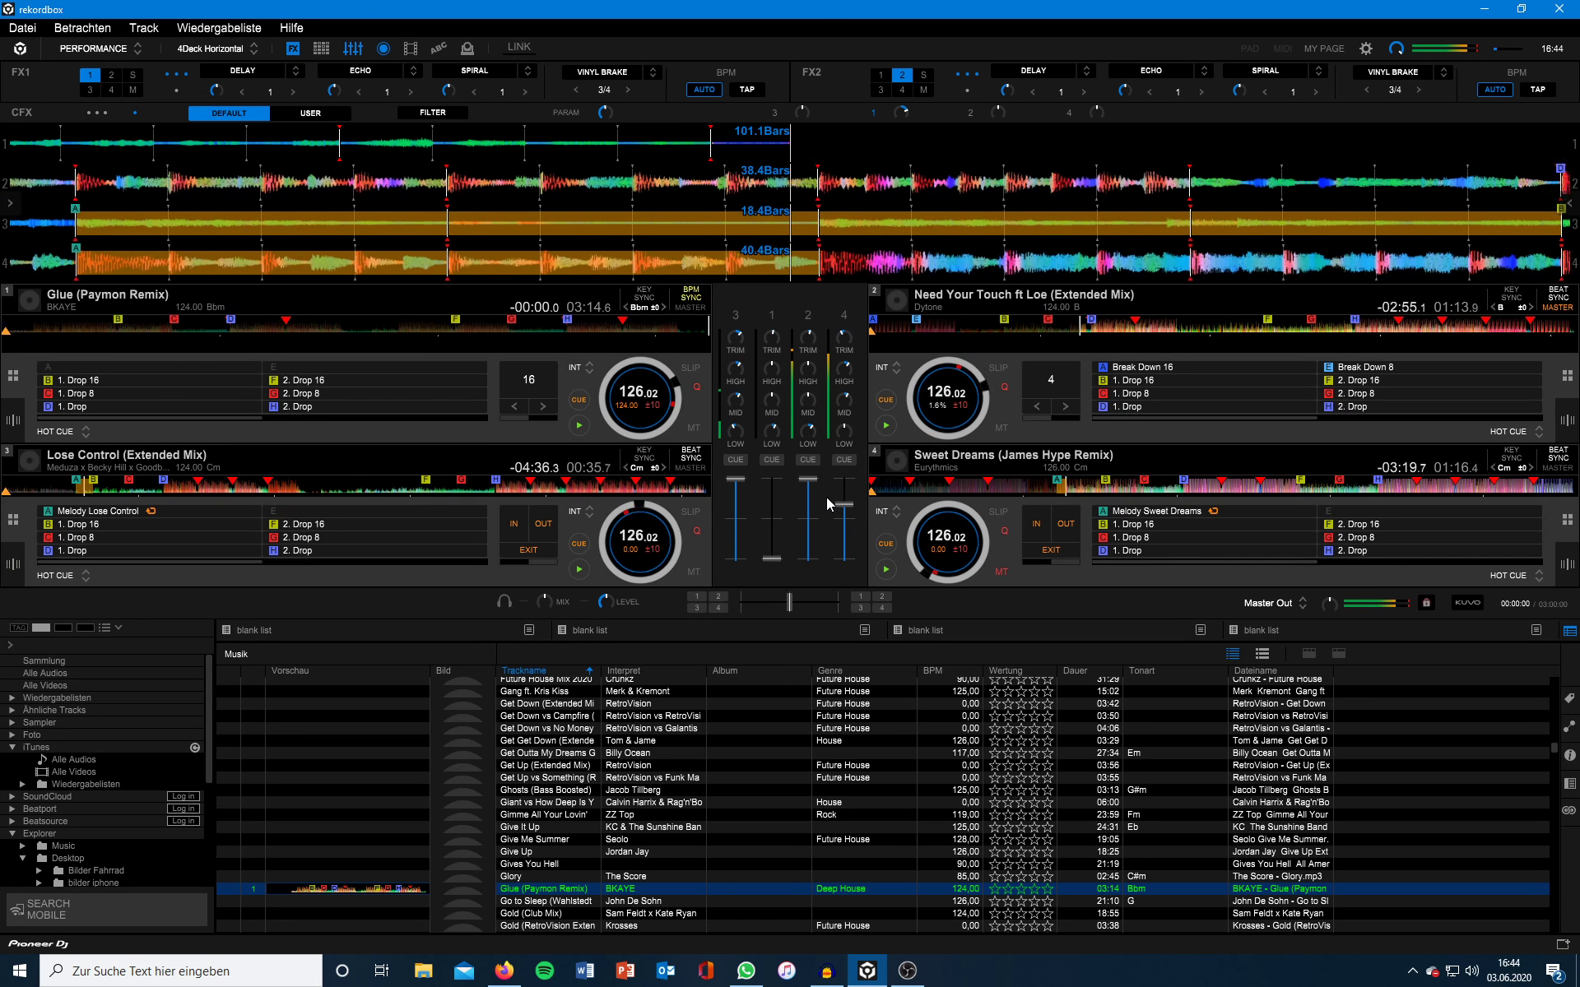
pyautogui.moveTo(845, 507); pyautogui.dragTo(845, 559)
pyautogui.moveTo(743, 486); pyautogui.dragTo(746, 529)
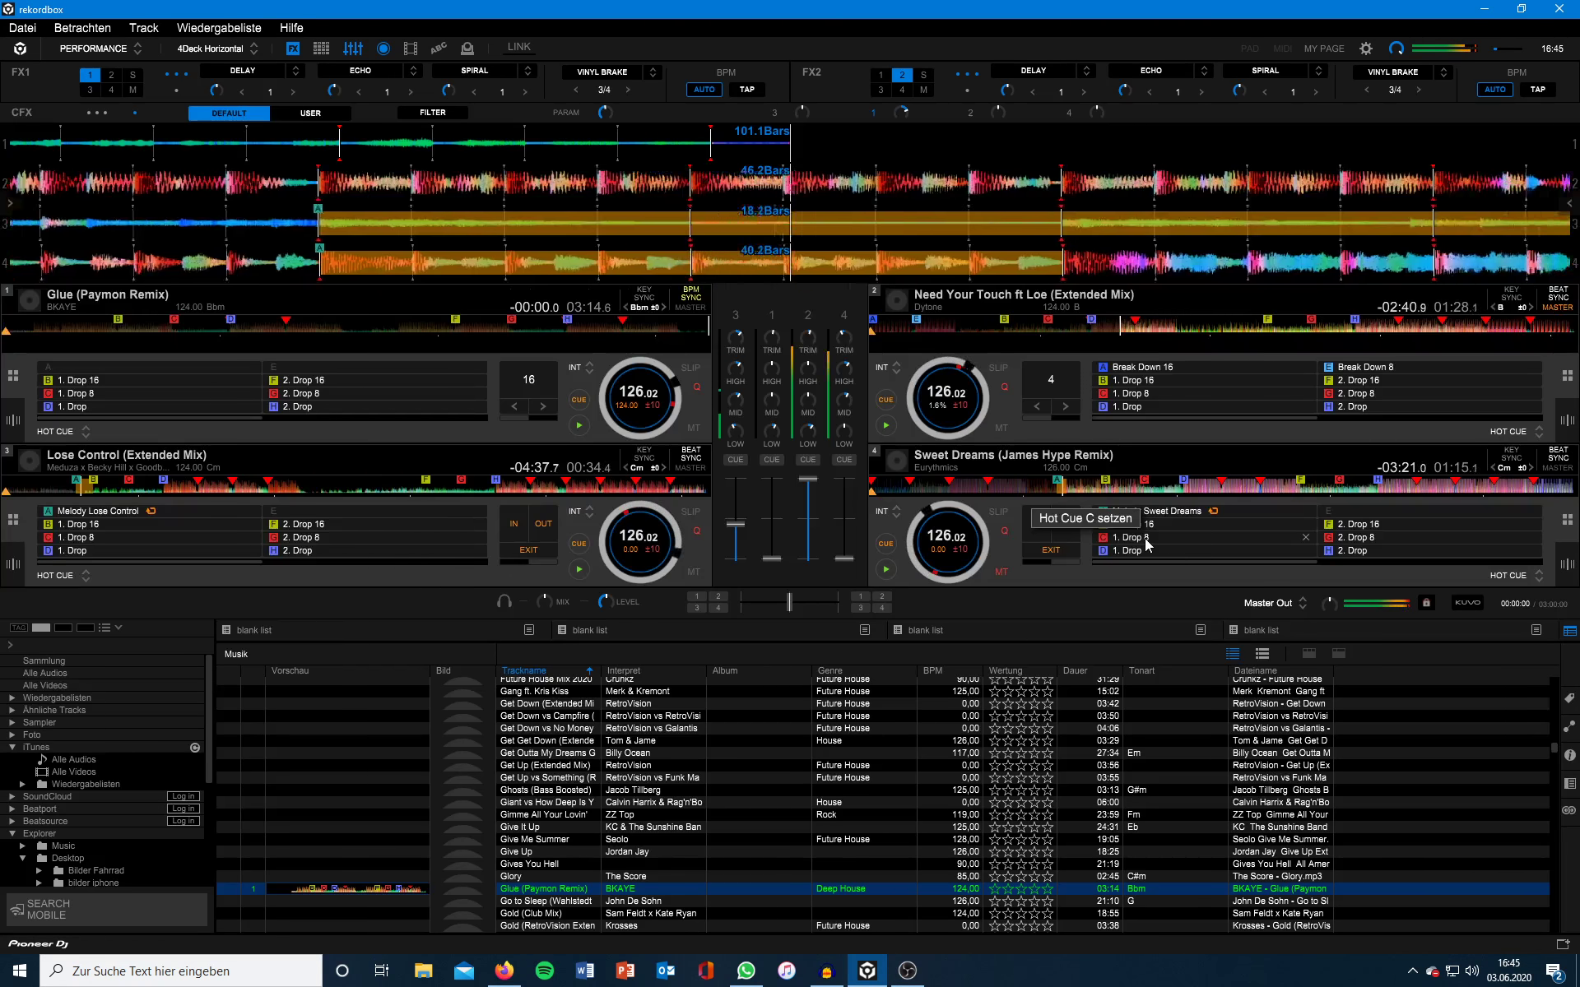
# Start Sweet Dreams from its "2. Drop 8" hot cue, make deck 4 the sync master, and raise channel 4 to full
pyautogui.click(1382, 539)
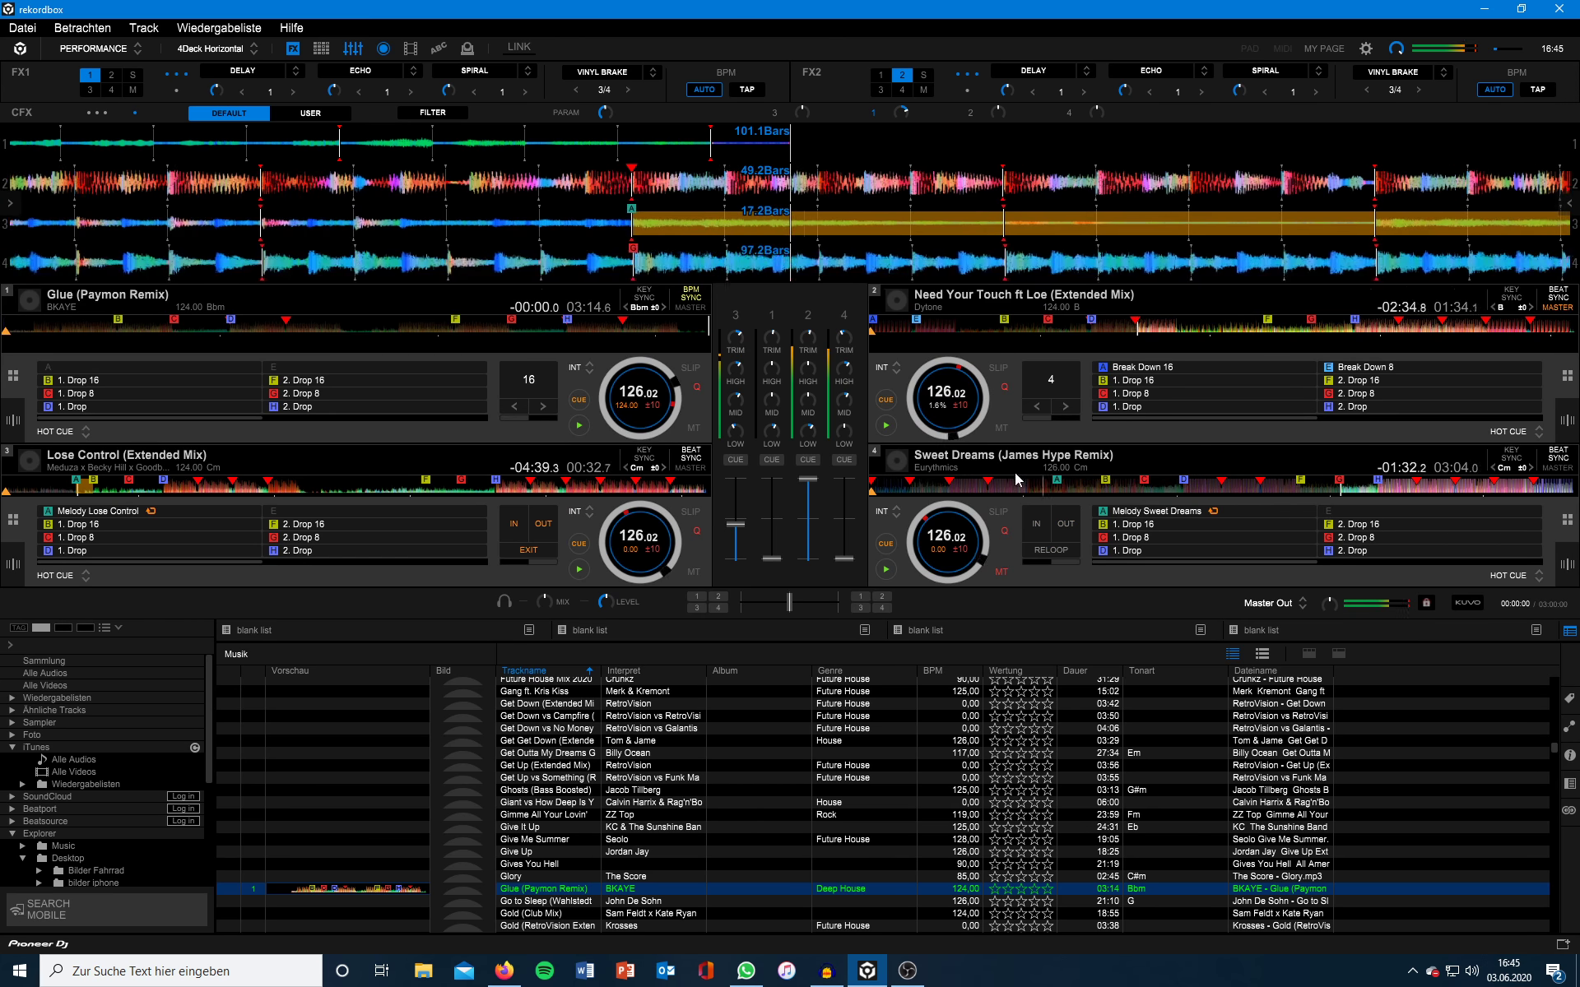
pyautogui.moveTo(844, 561); pyautogui.dragTo(846, 529)
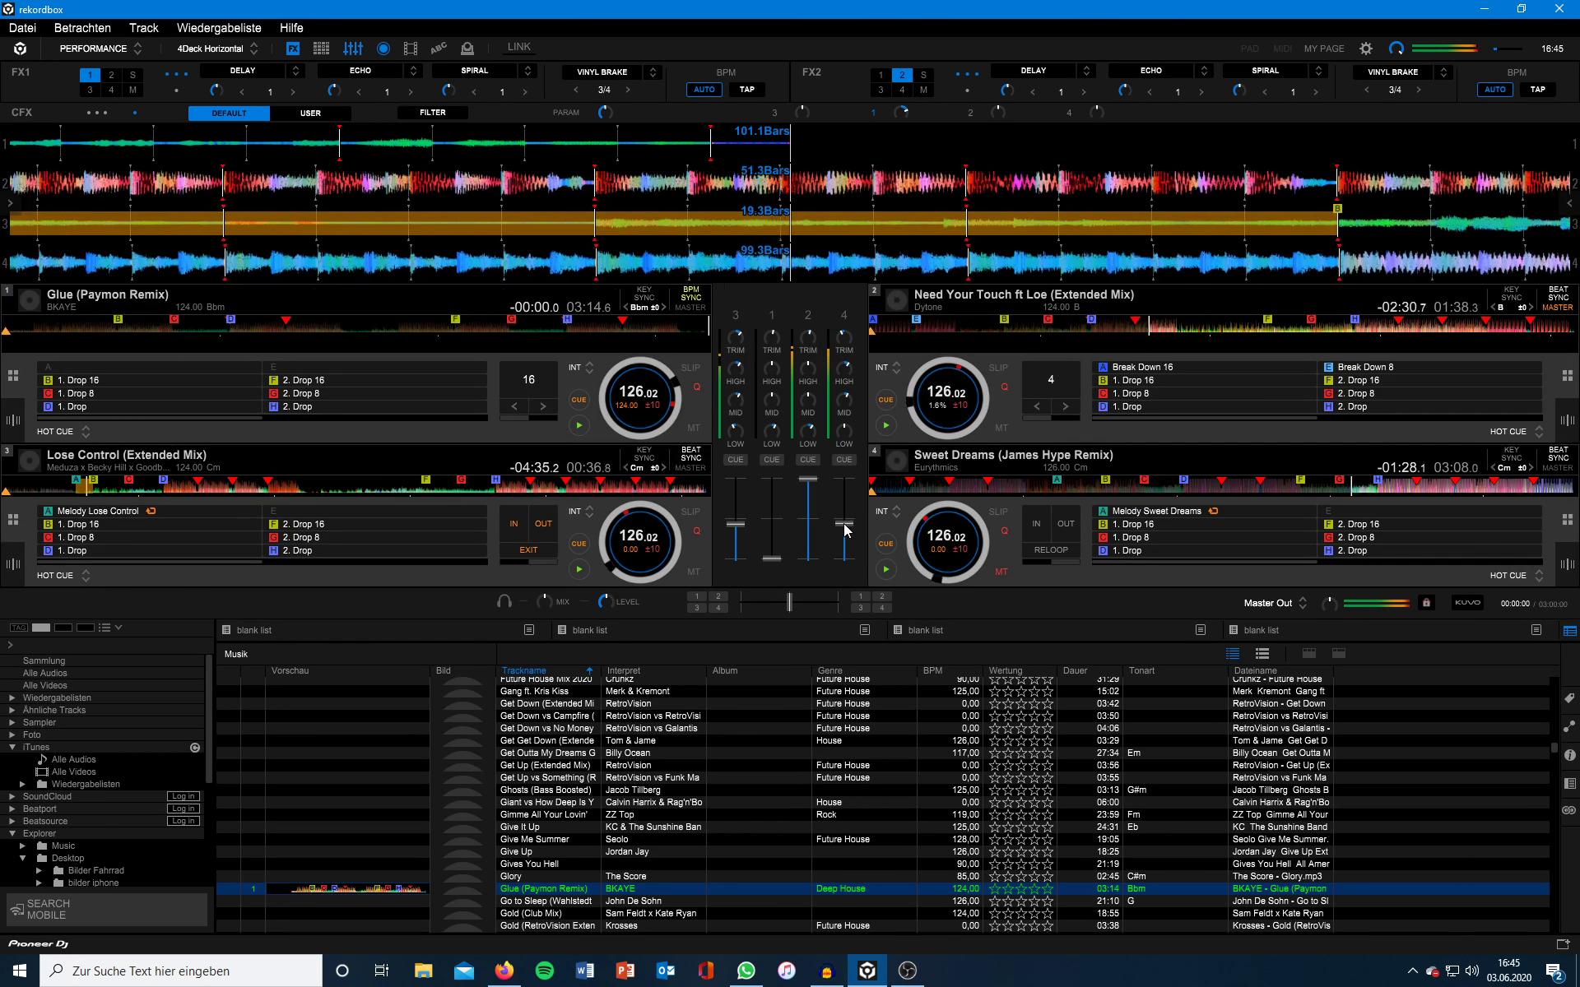
pyautogui.click(1557, 468)
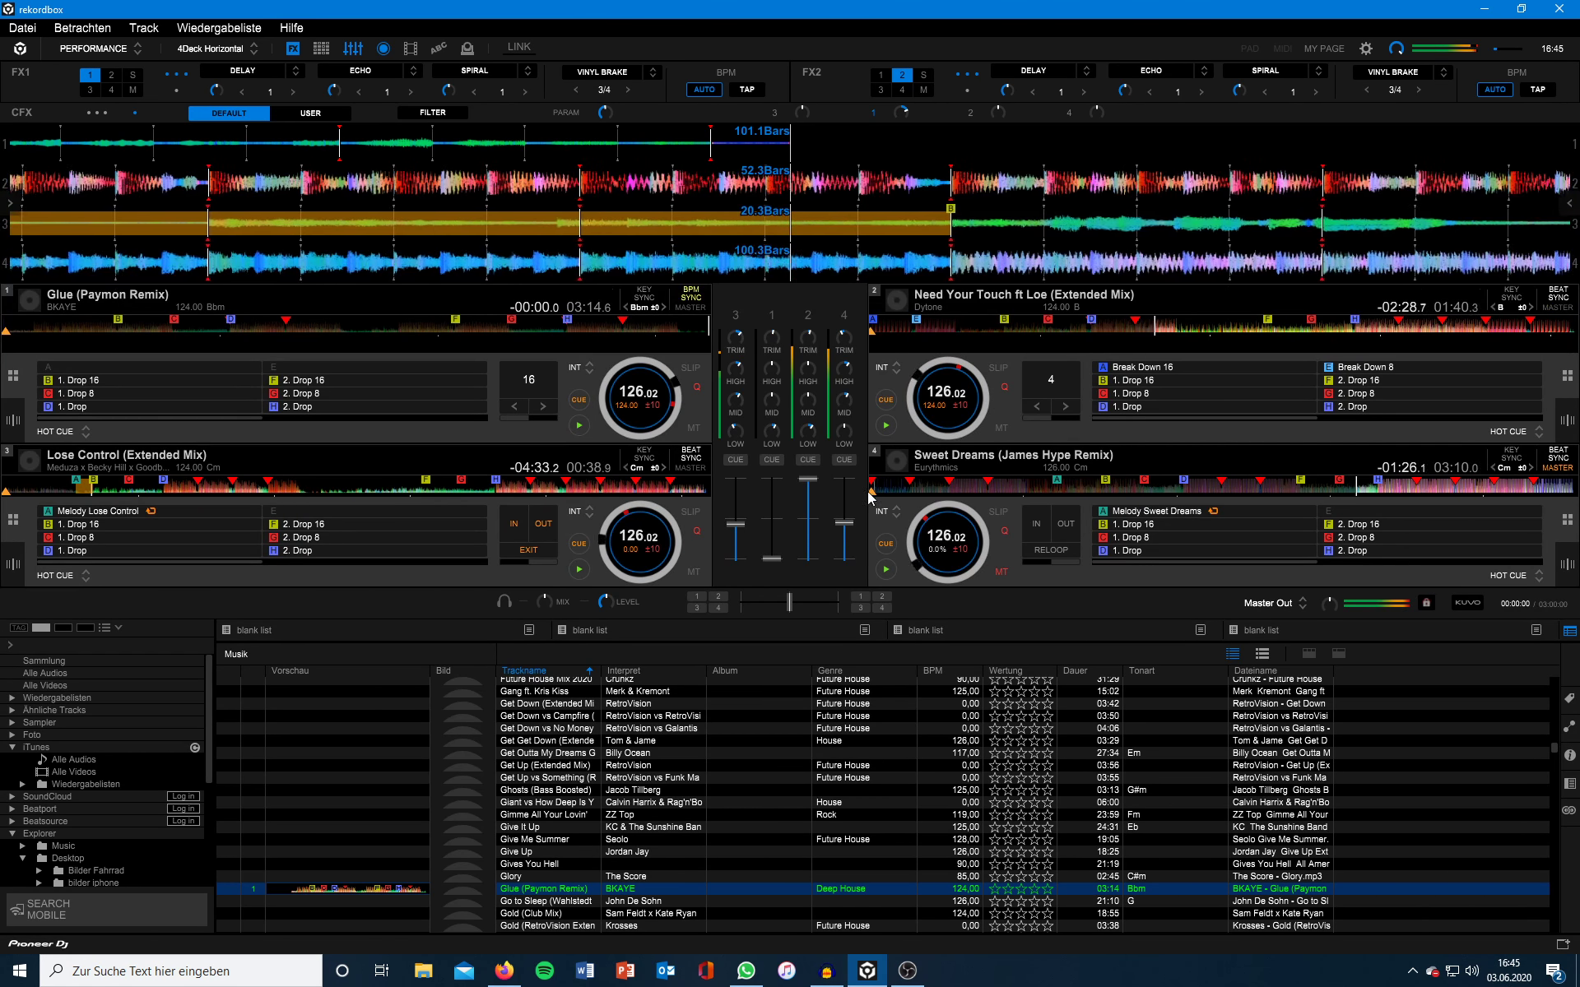
pyautogui.moveTo(844, 524); pyautogui.dragTo(844, 484)
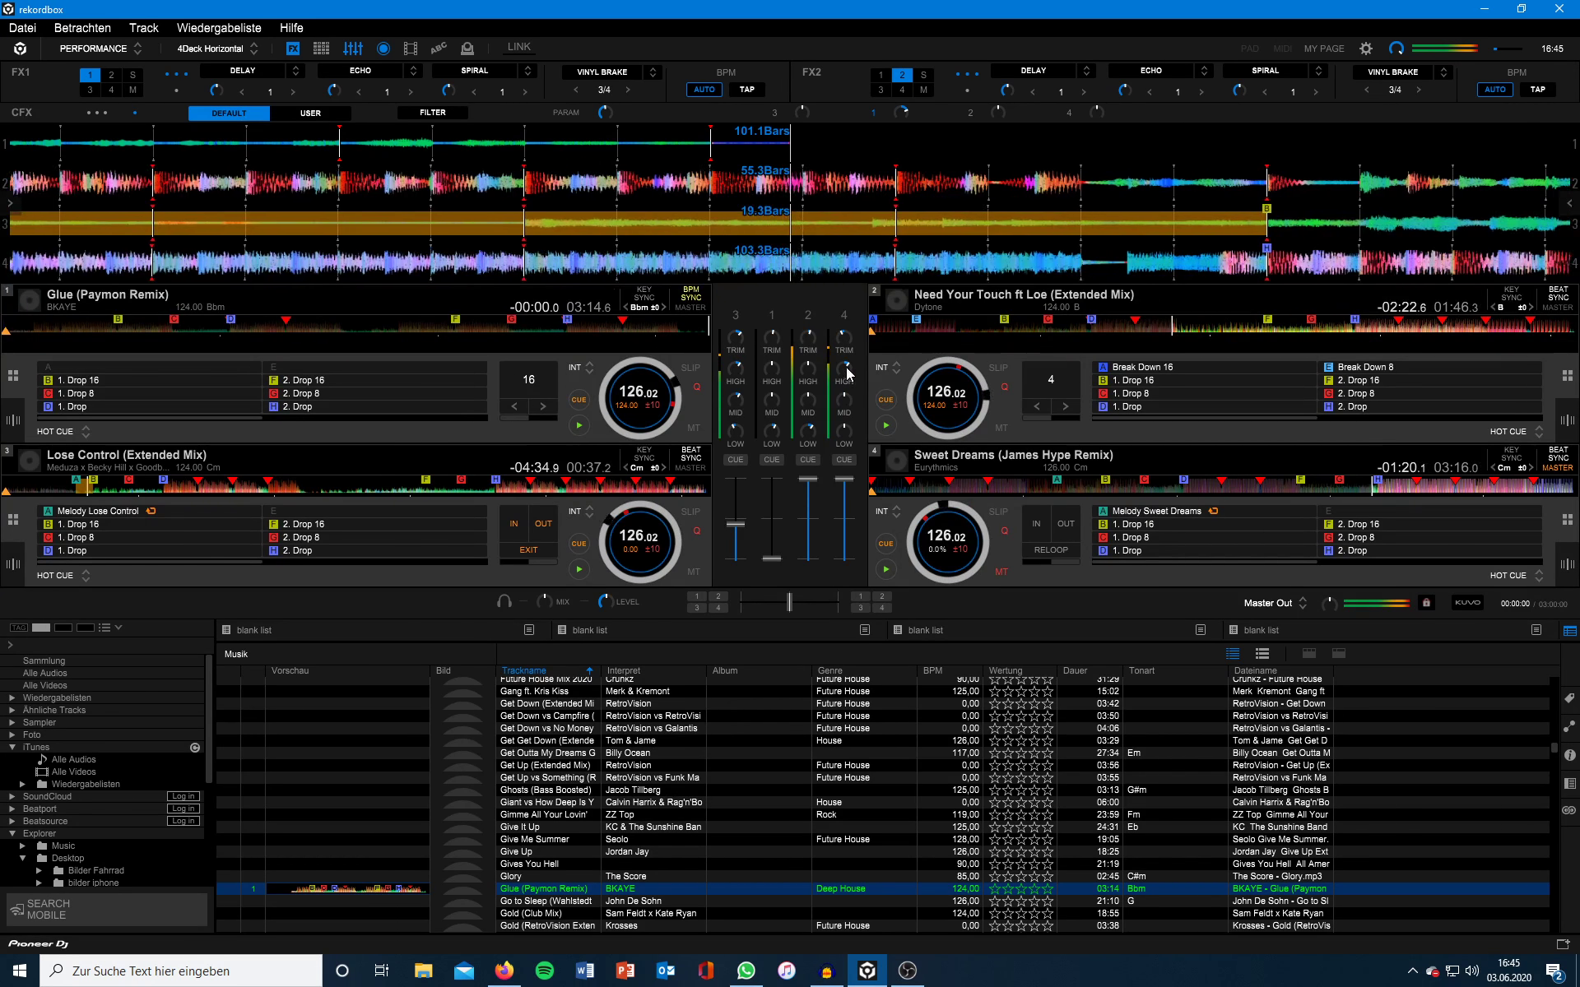
# Close channel 2, start Lose Control from its "2. Drop 16" hot cue, and raise channel 3 to full
pyautogui.moveTo(735, 523); pyautogui.dragTo(805, 617)
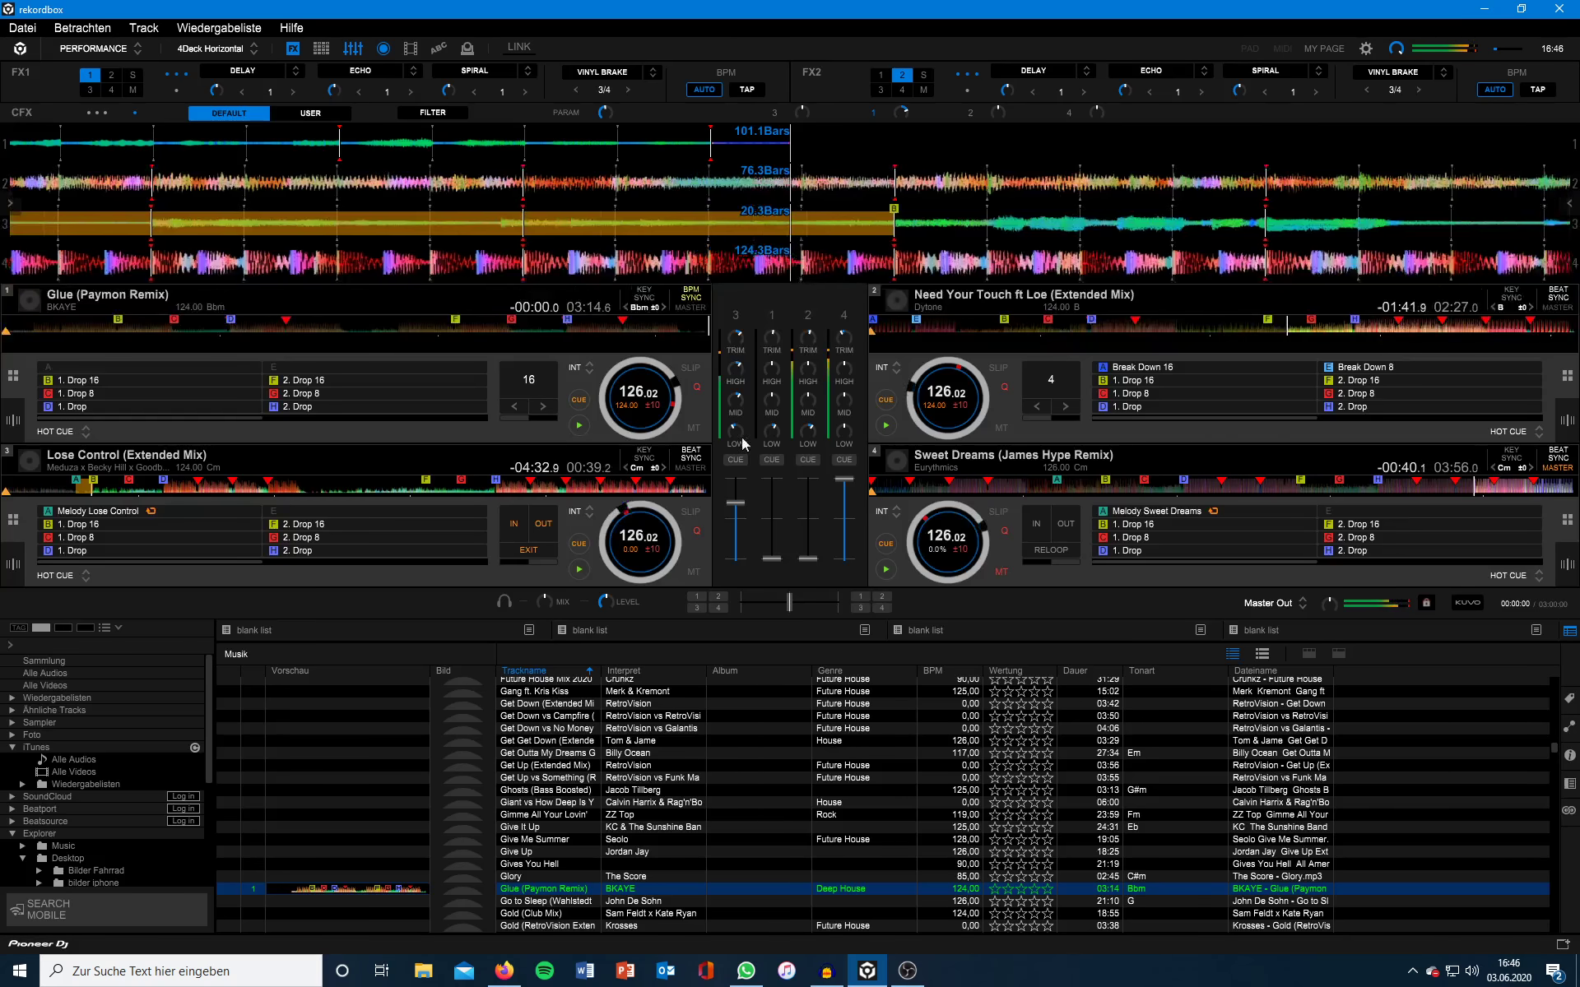
pyautogui.moveTo(735, 507); pyautogui.dragTo(735, 500)
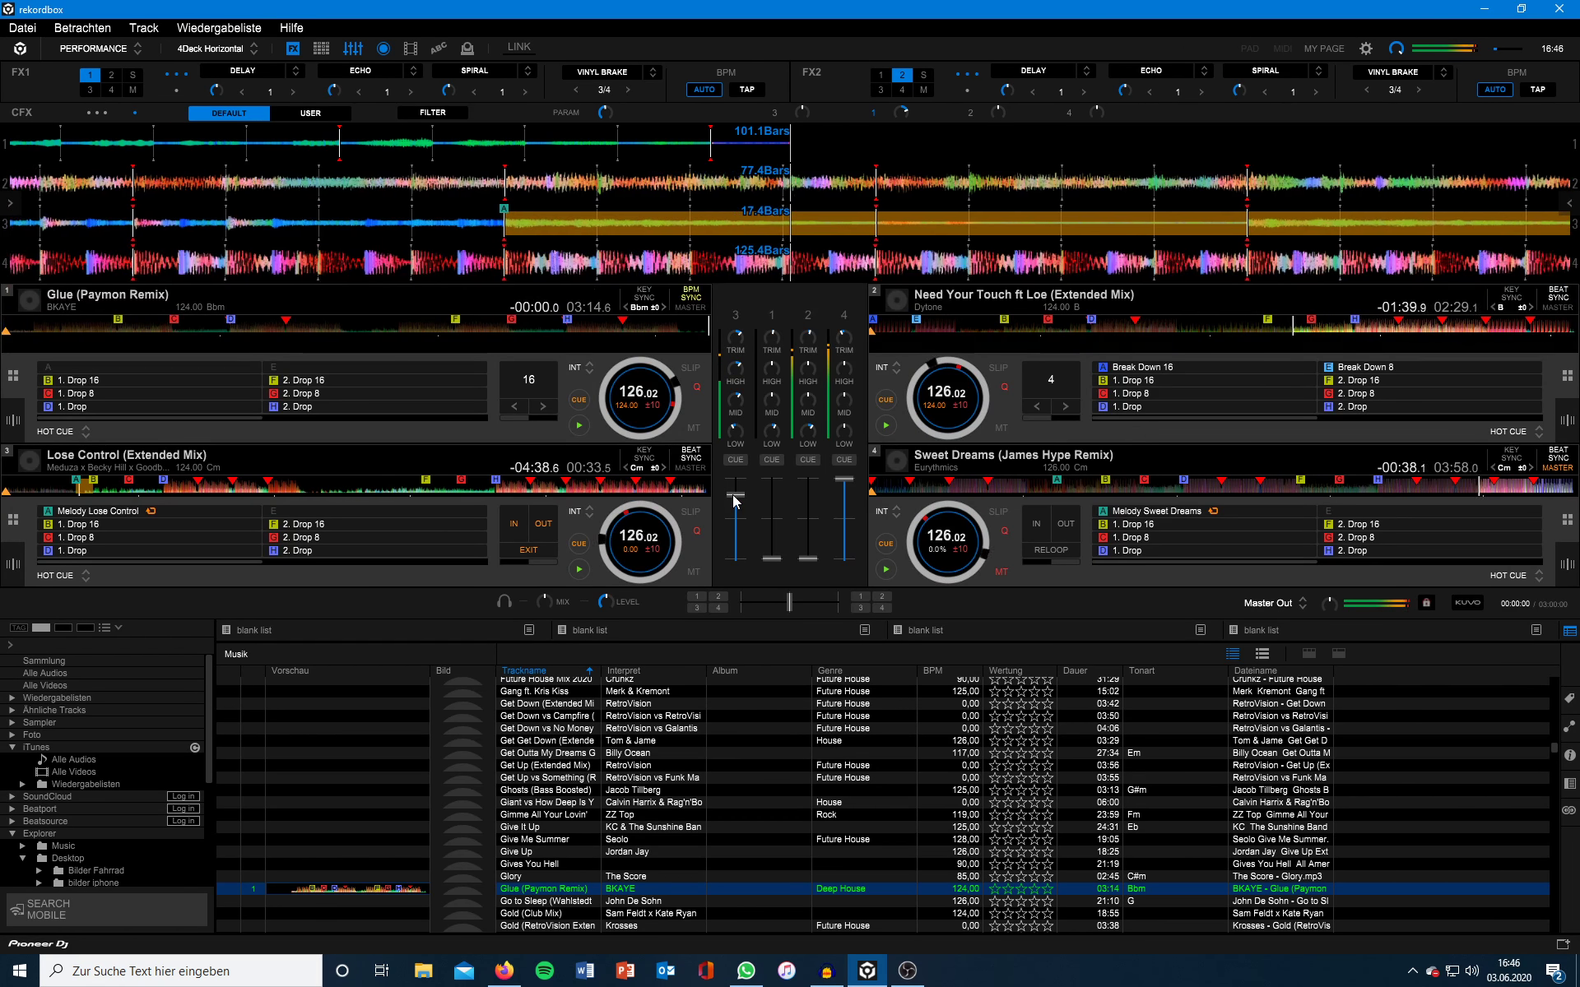
pyautogui.click(308, 529)
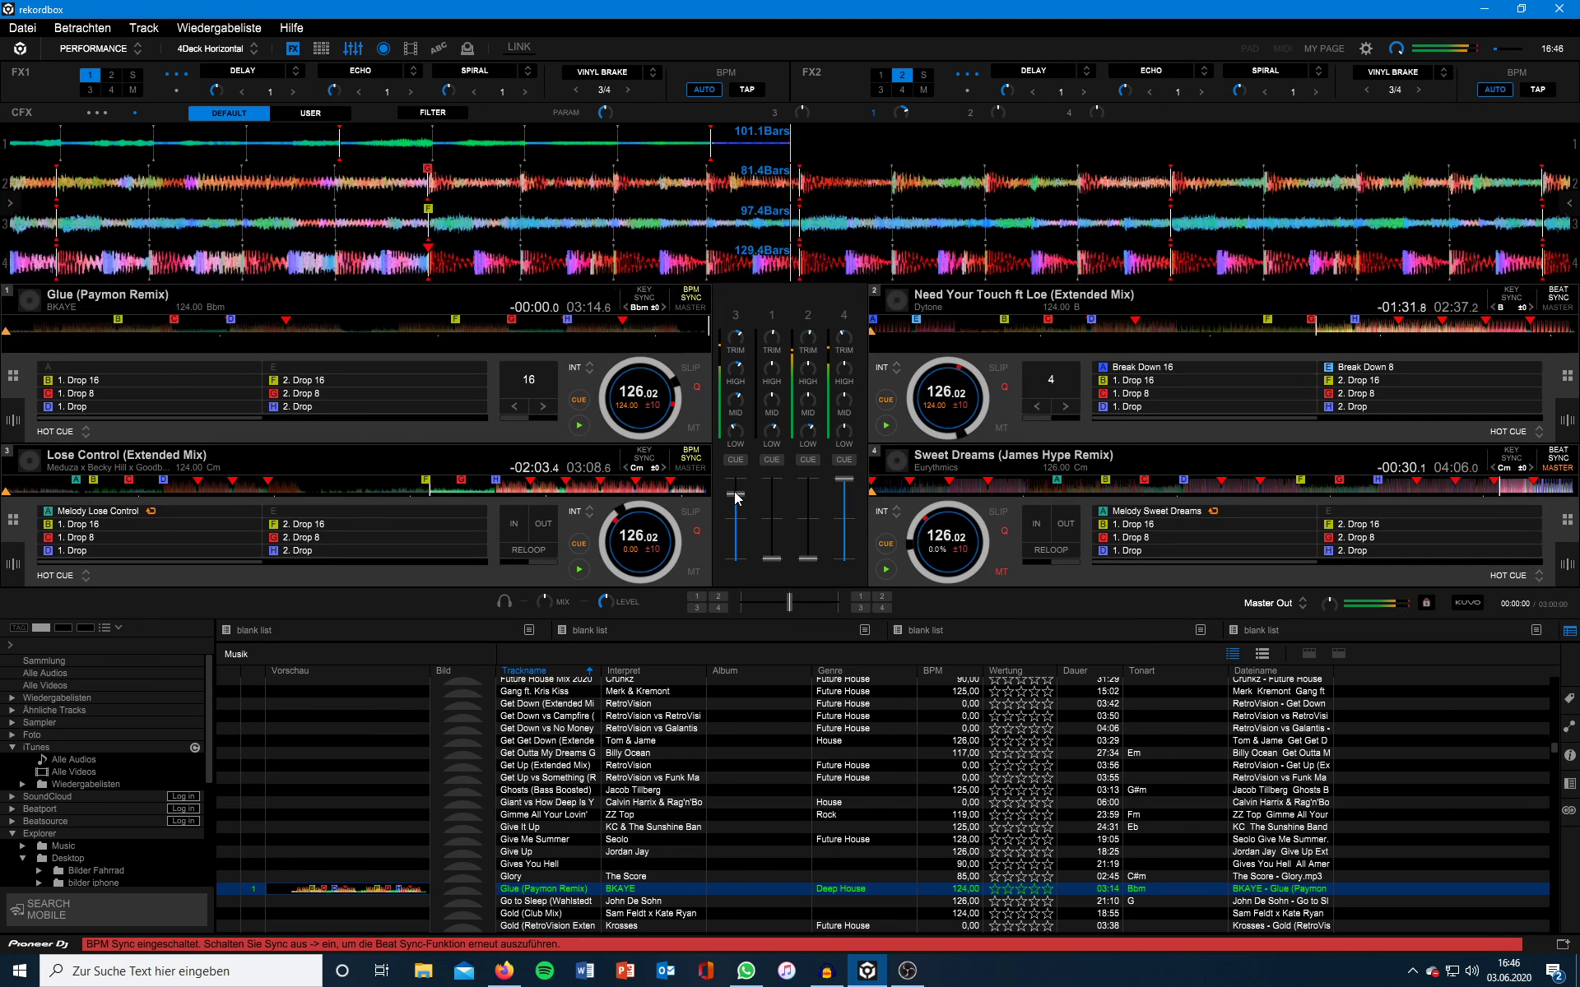
pyautogui.moveTo(736, 495); pyautogui.dragTo(747, 481)
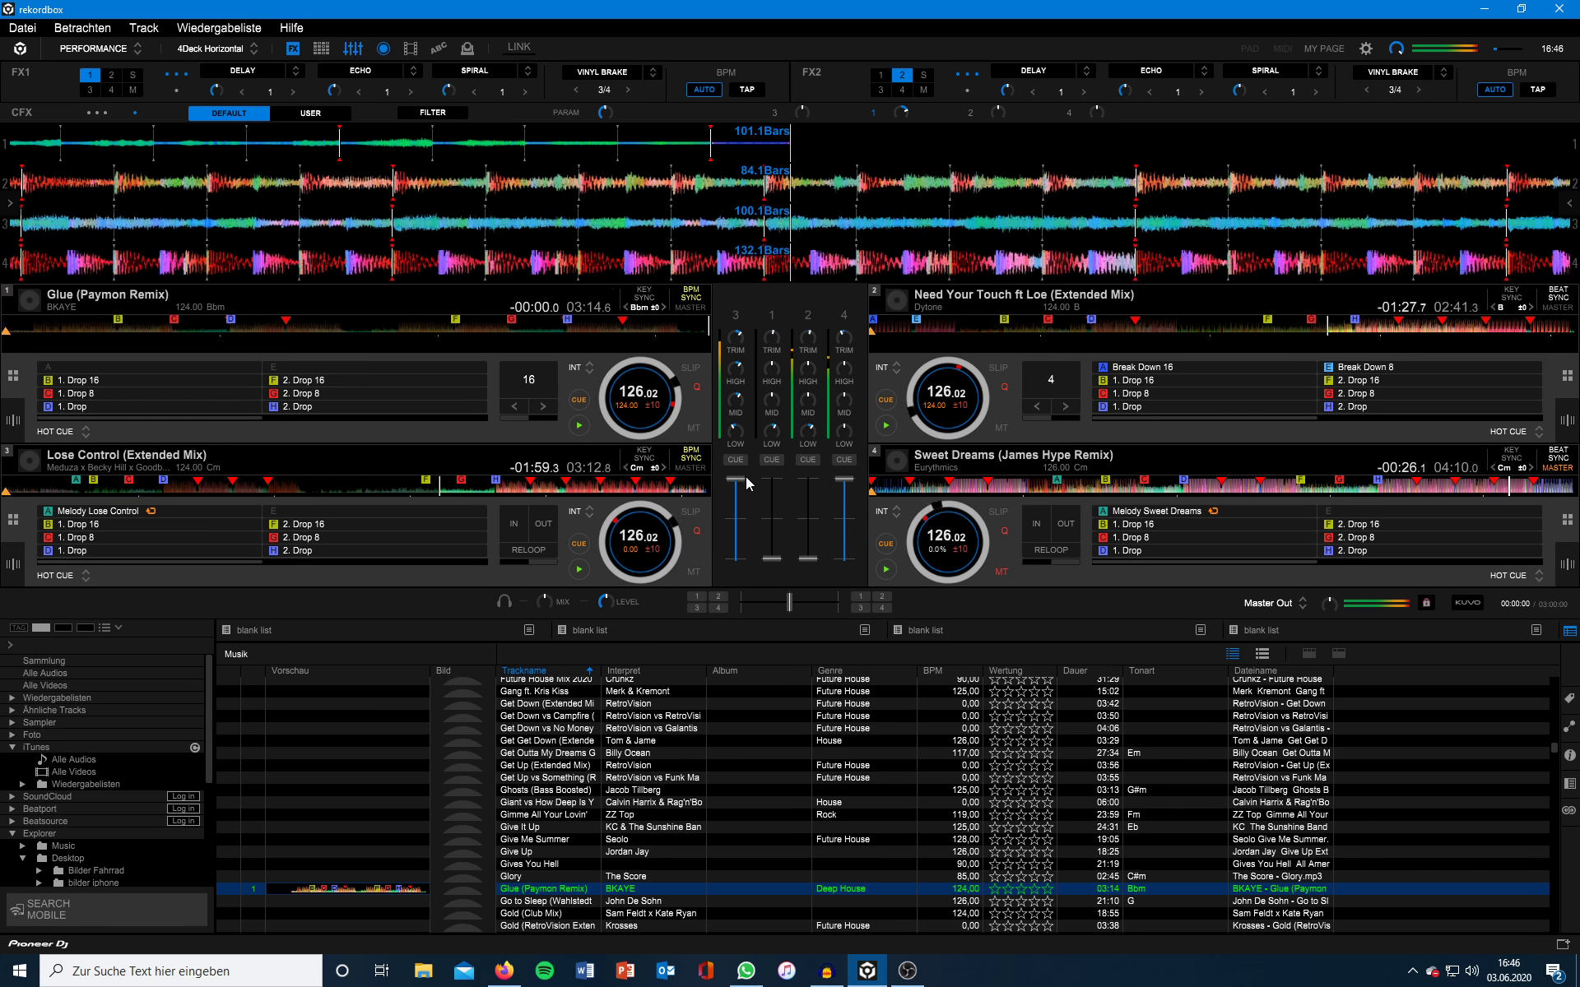
# Restart Need Your Touch from its "1. Drop 8" hot cue and raise channel 2 to full
pyautogui.moveTo(808, 559); pyautogui.dragTo(810, 526)
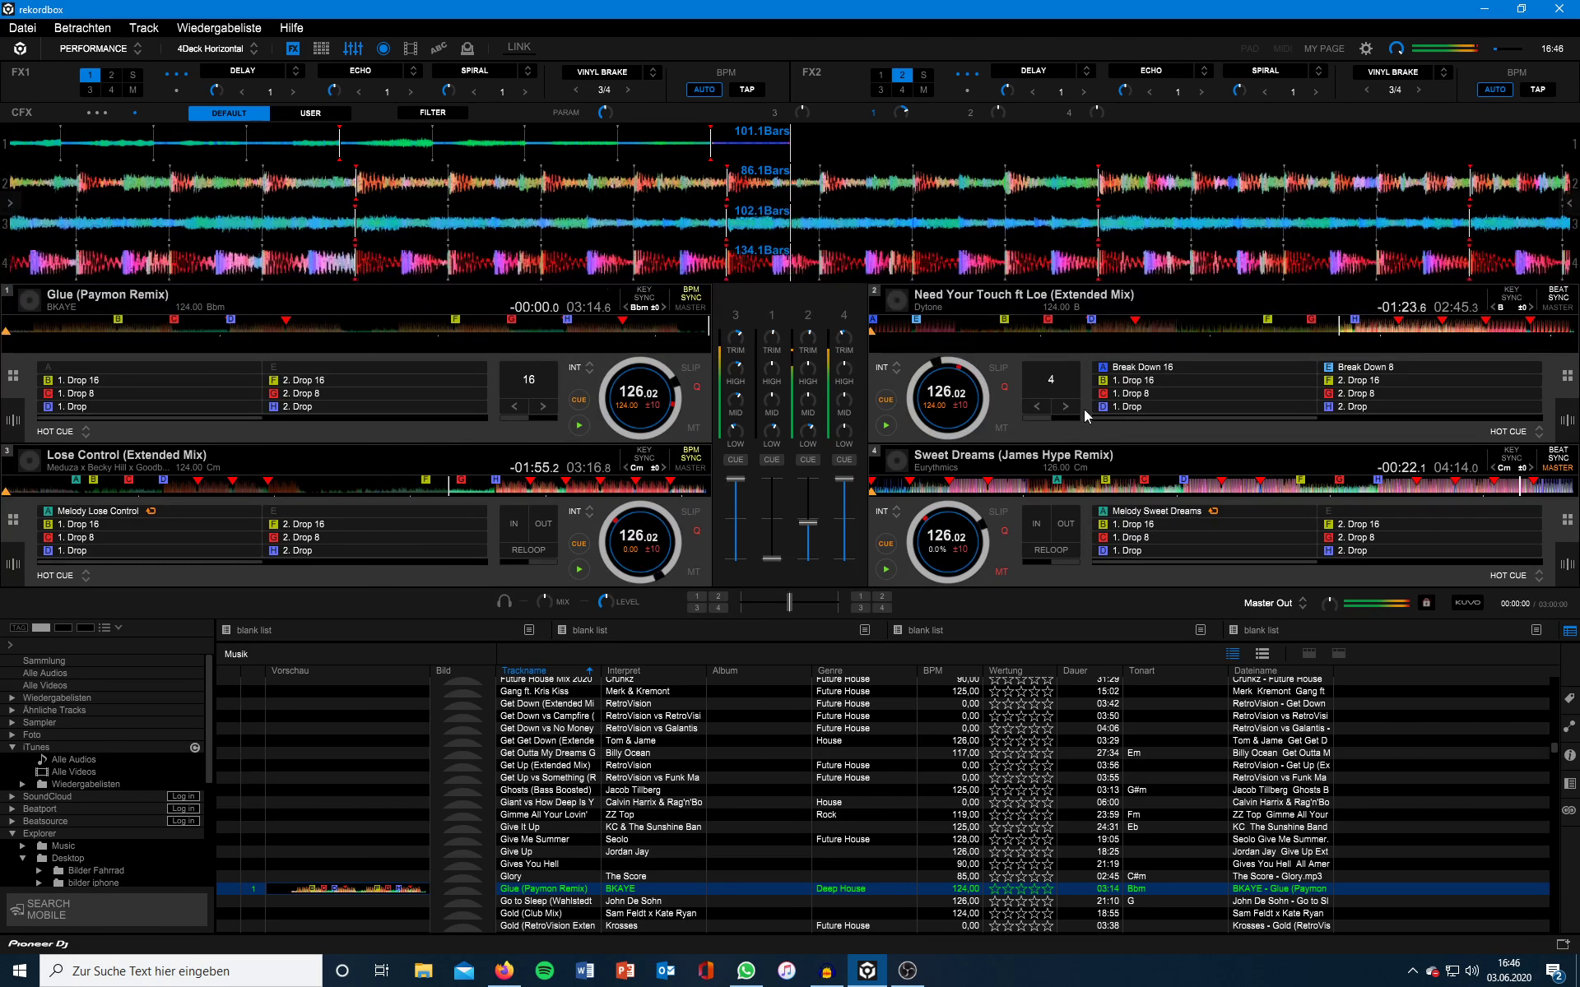
pyautogui.click(1150, 392)
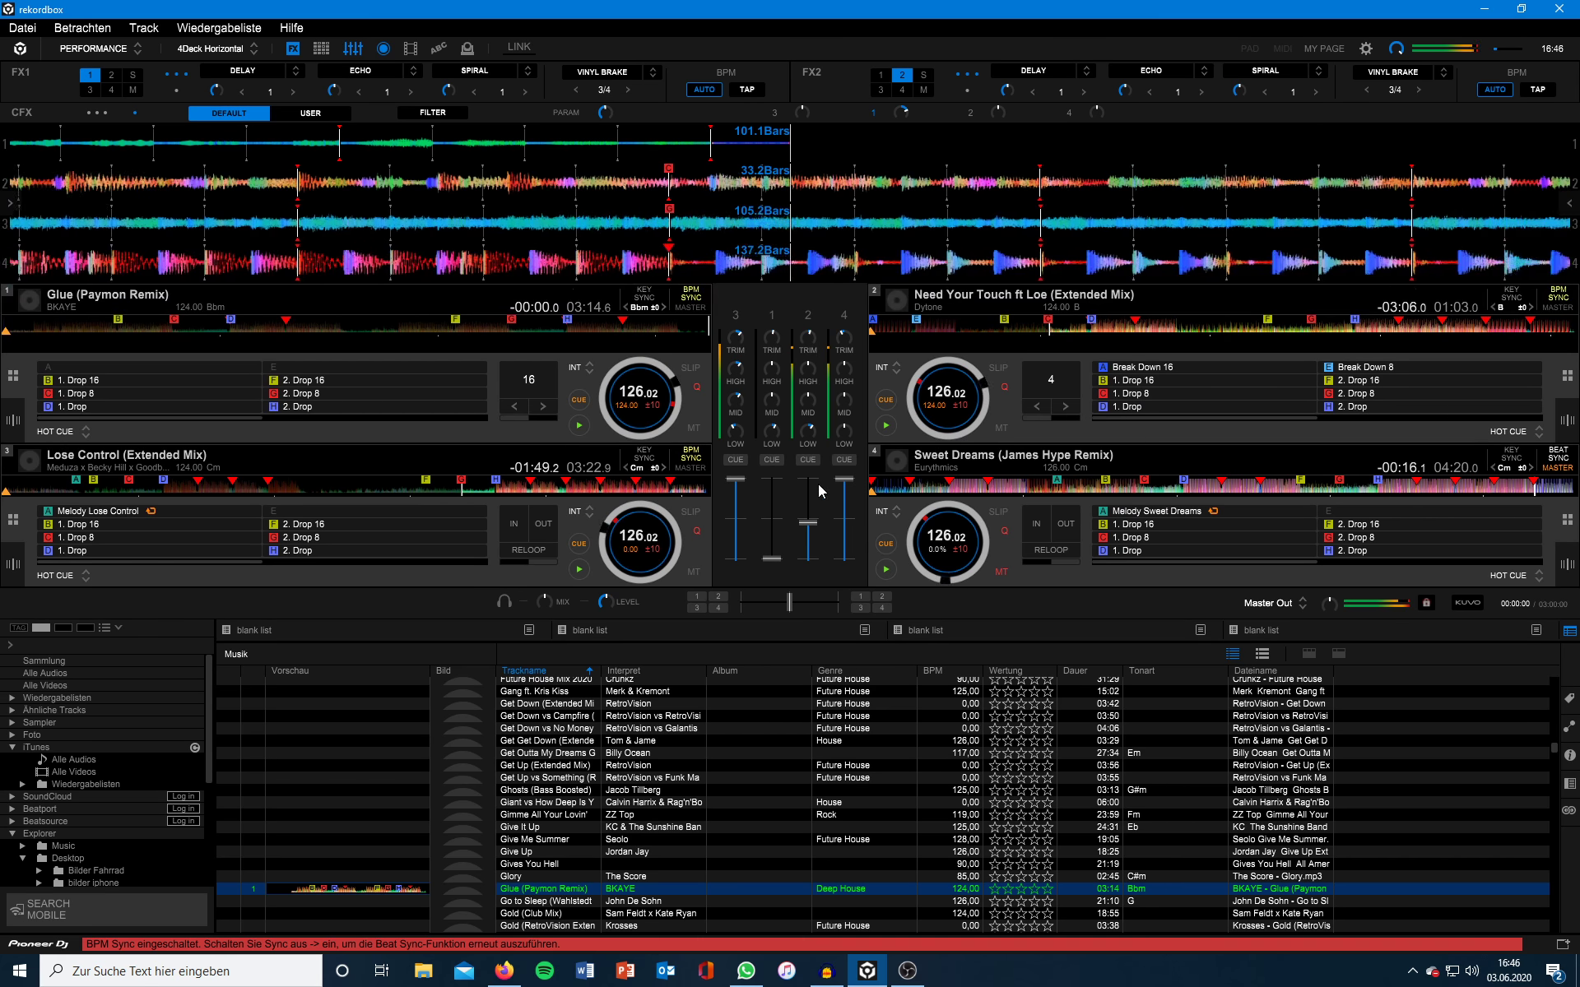
pyautogui.moveTo(808, 521); pyautogui.dragTo(805, 471)
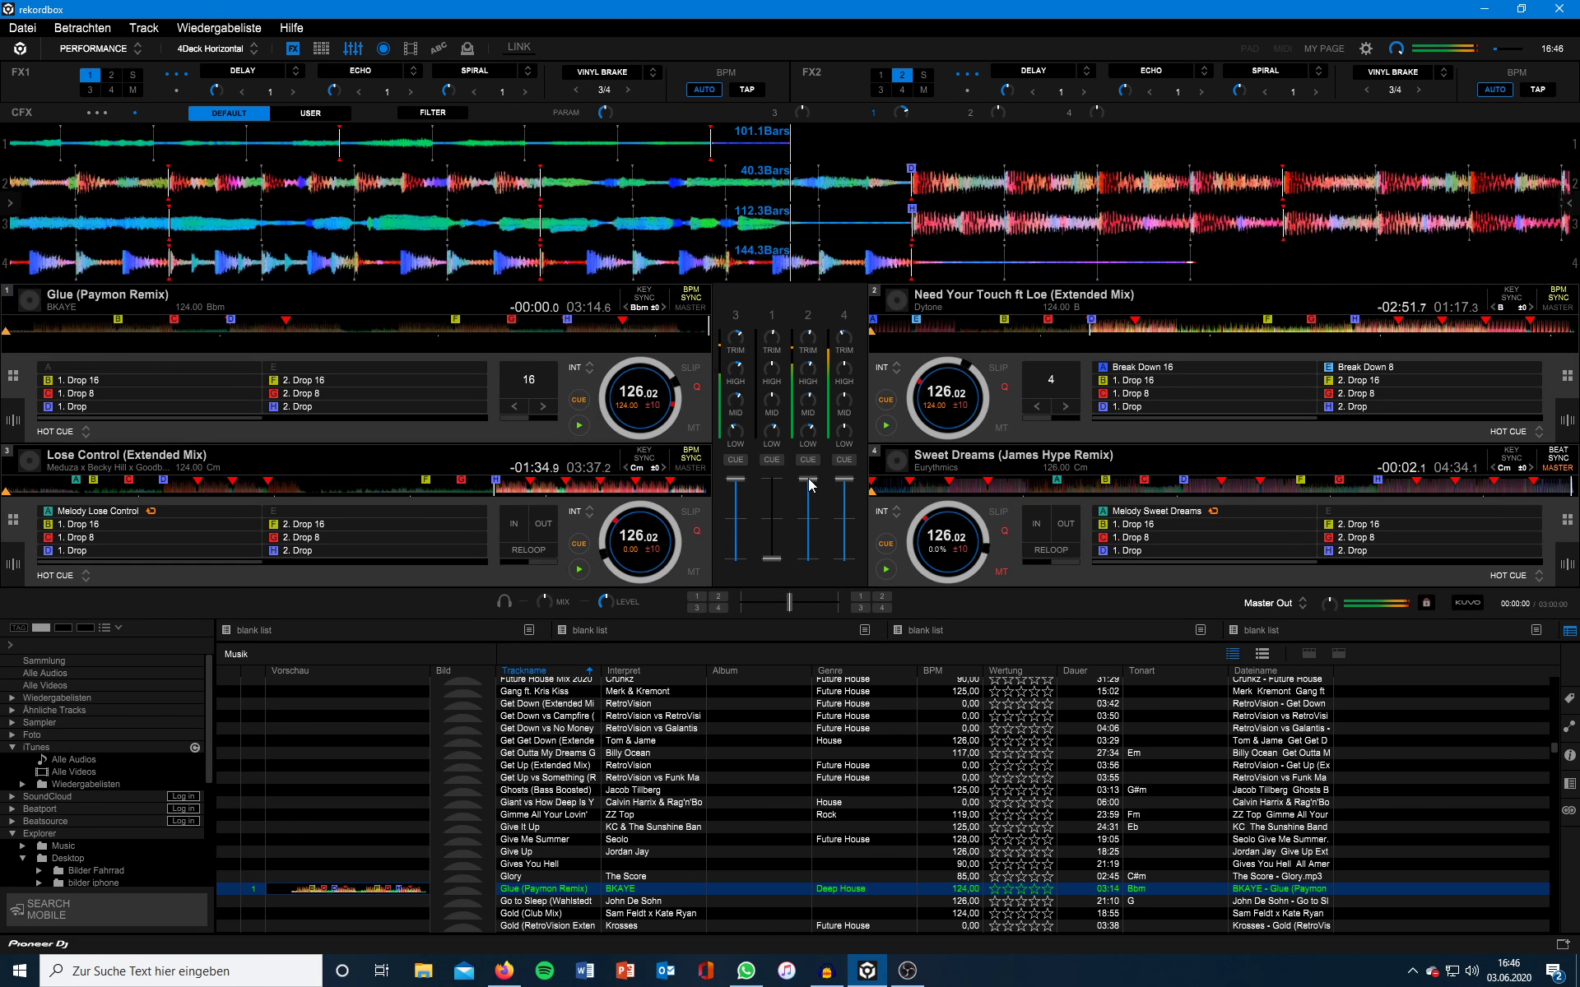
# Close channels 2 and 4, and return Need Your Touch and Sweet Dreams to their cue points
pyautogui.moveTo(809, 484); pyautogui.dragTo(810, 561)
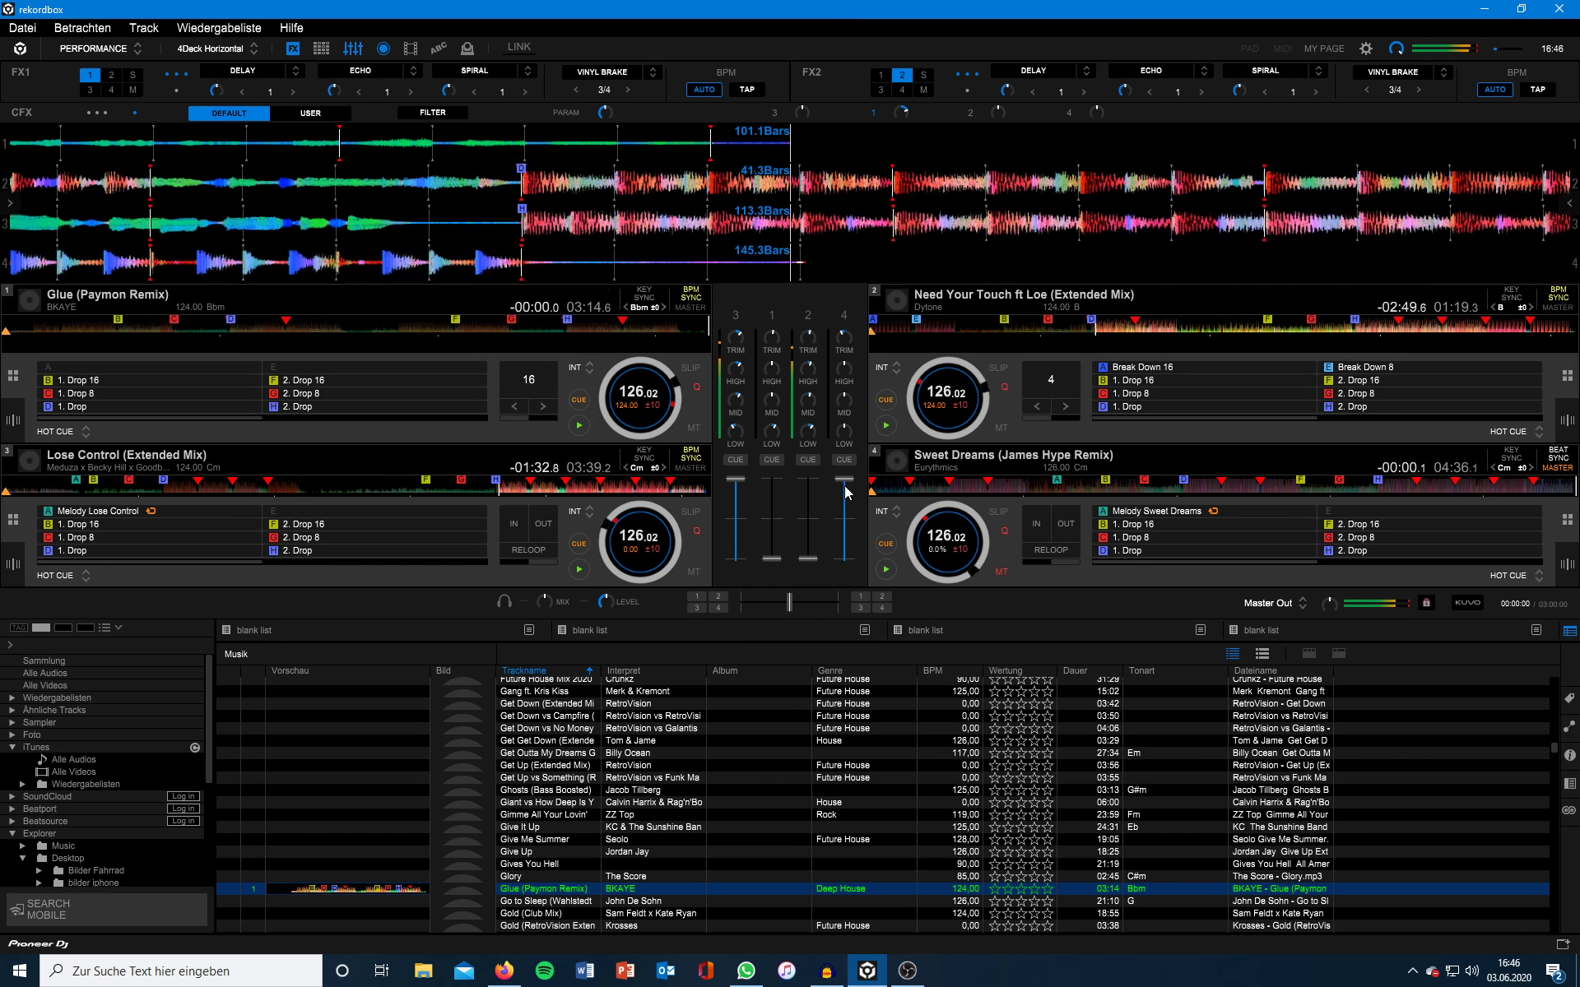
pyautogui.moveTo(848, 491); pyautogui.dragTo(848, 574)
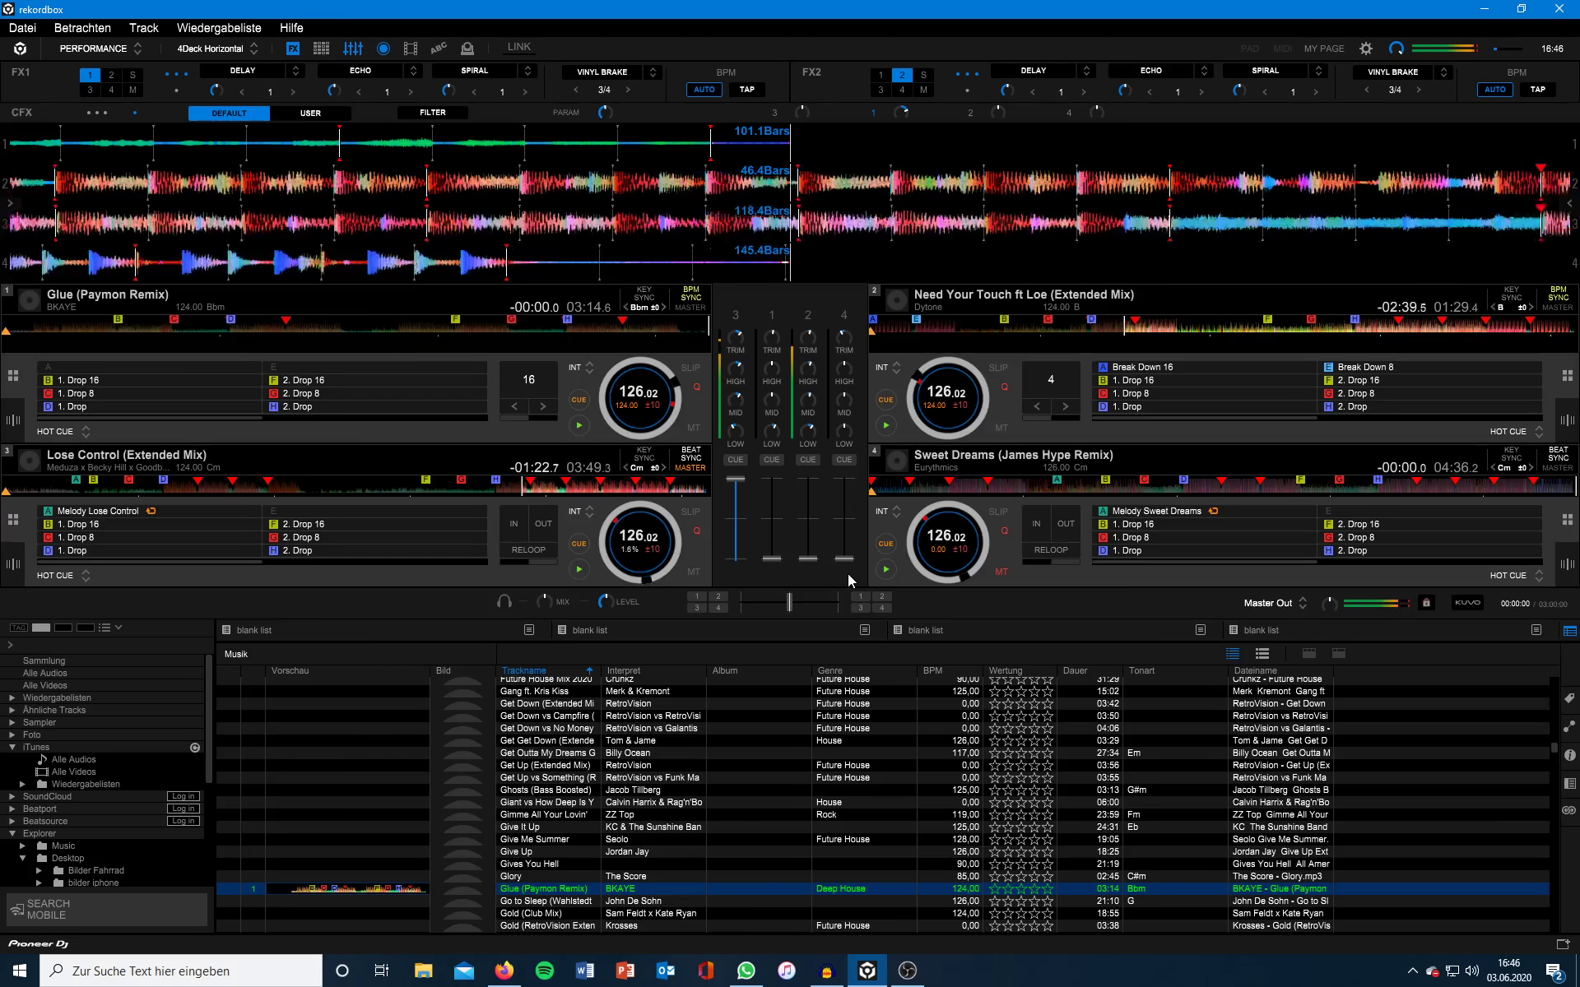
pyautogui.click(885, 401)
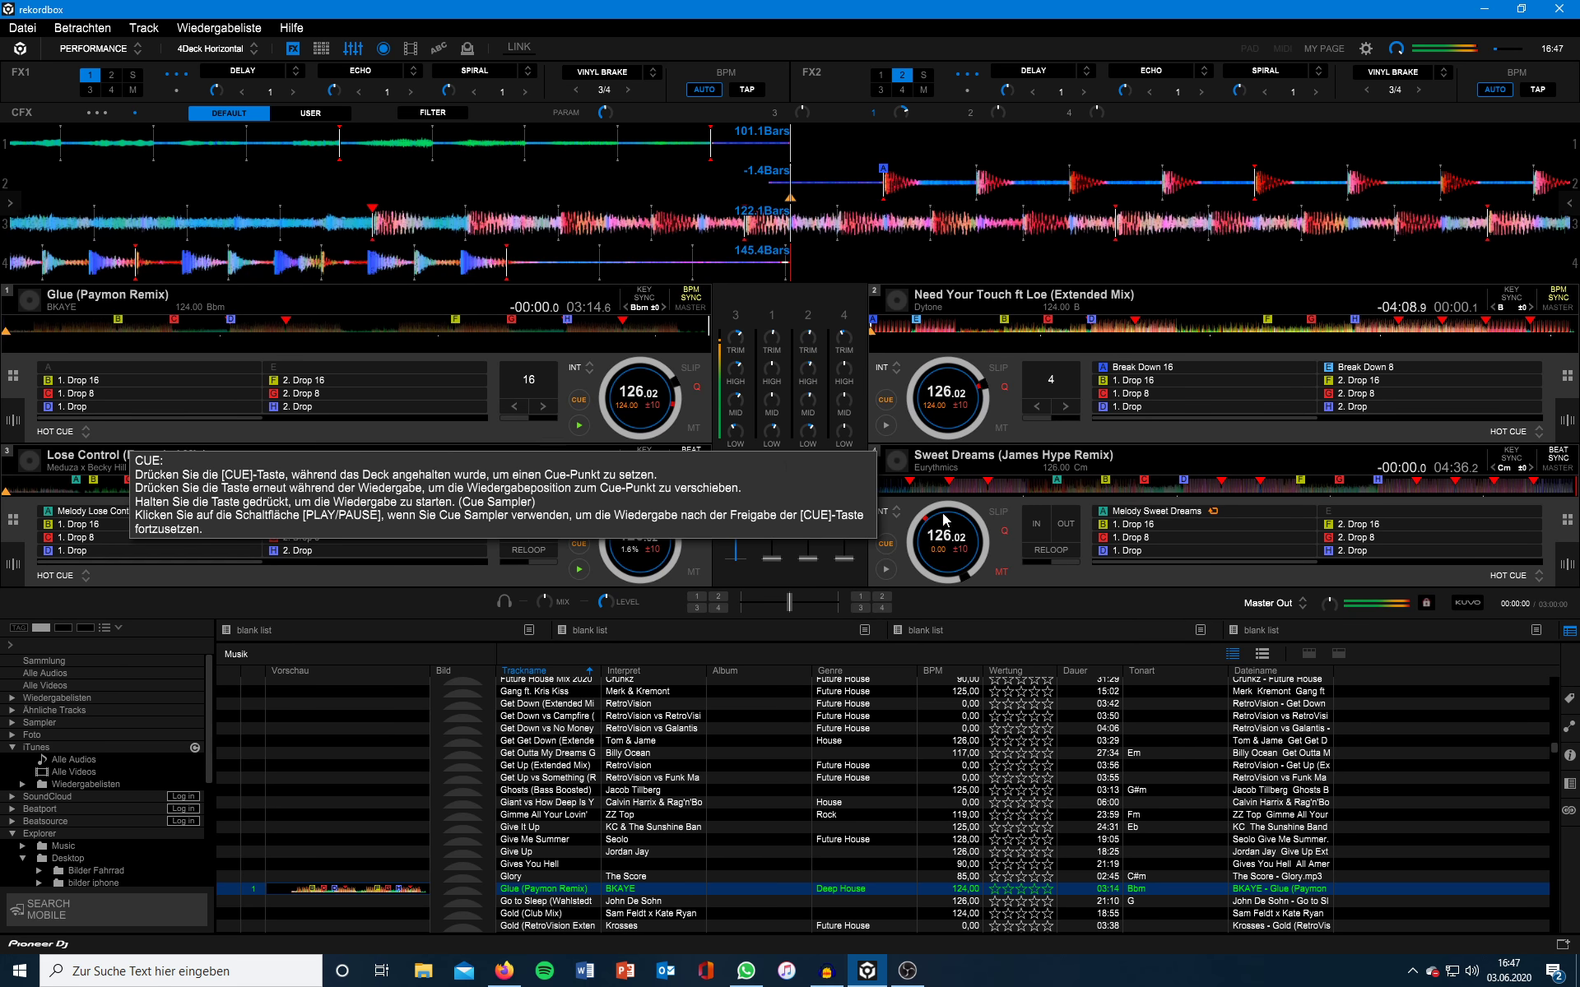
pyautogui.click(889, 548)
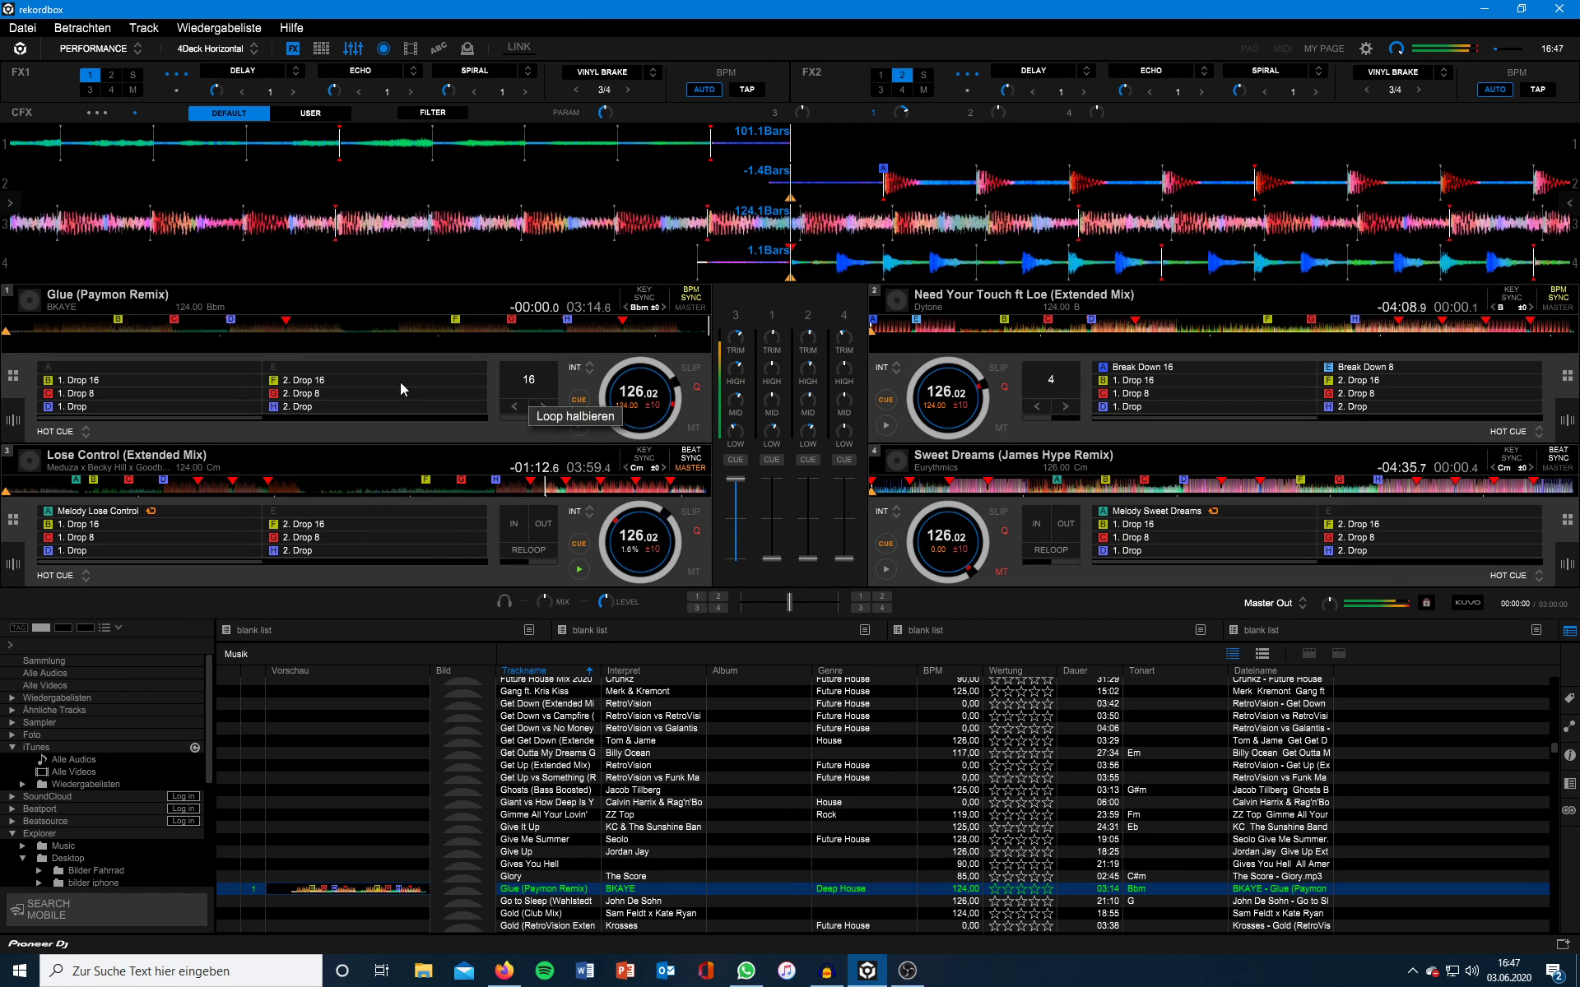
# Reposition Glue mid-track, play it from its "2. Drop 16" and "2. Drop 8" hot cues on channel 1, and fade that channel down
pyautogui.click(320, 335)
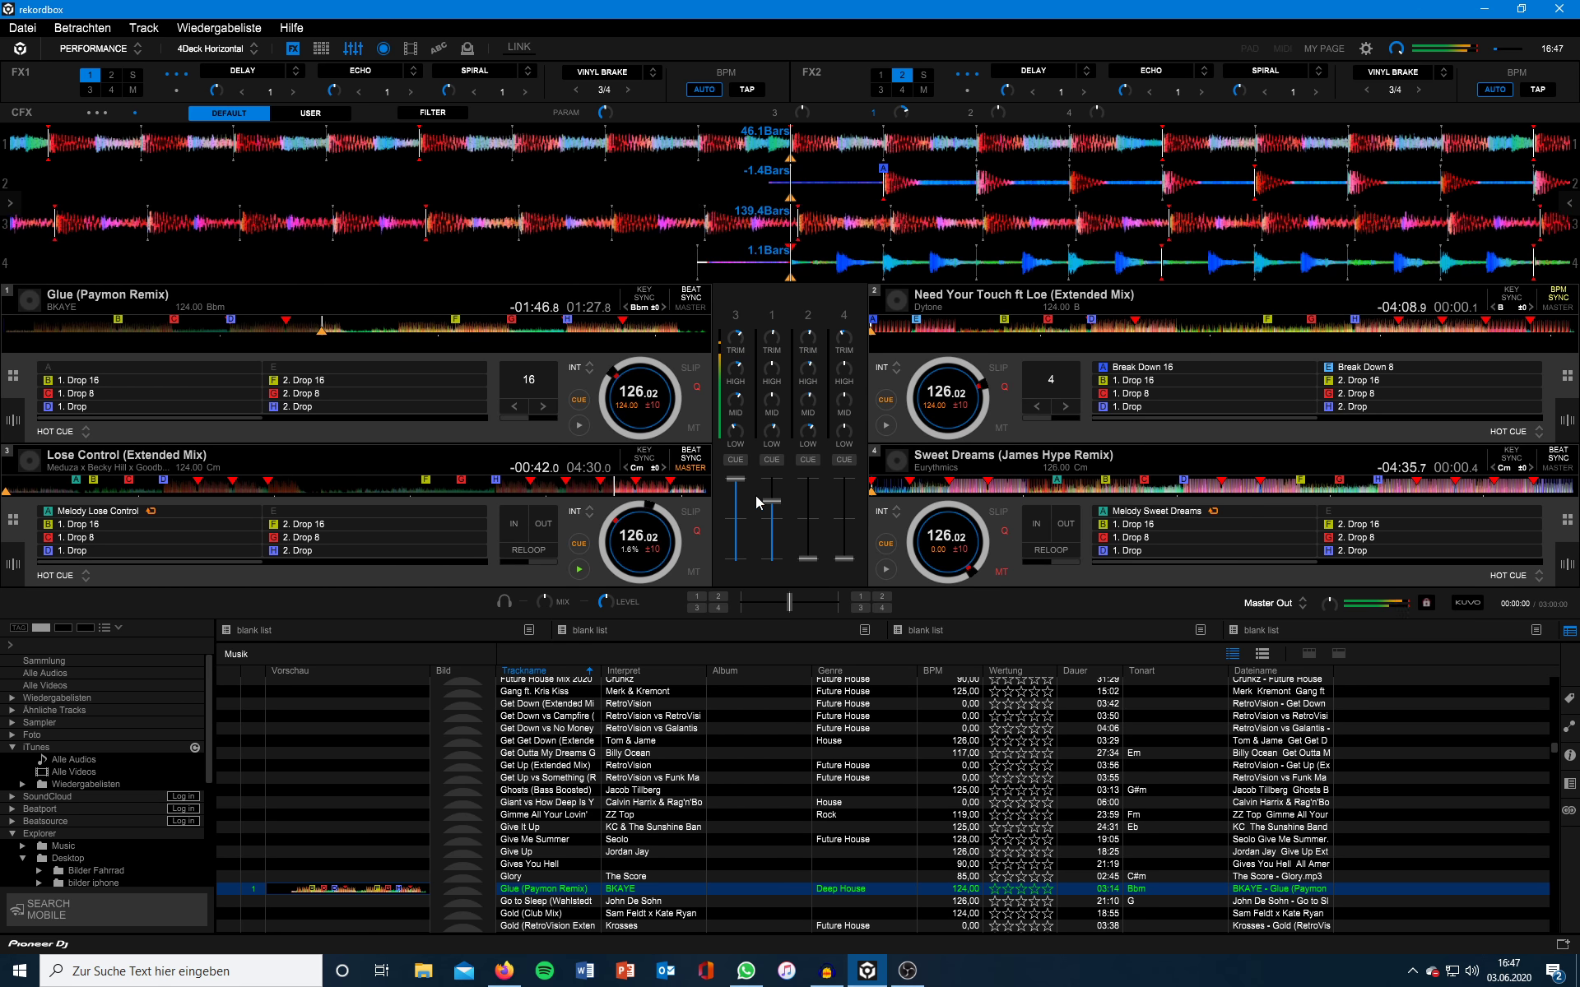
pyautogui.click(317, 383)
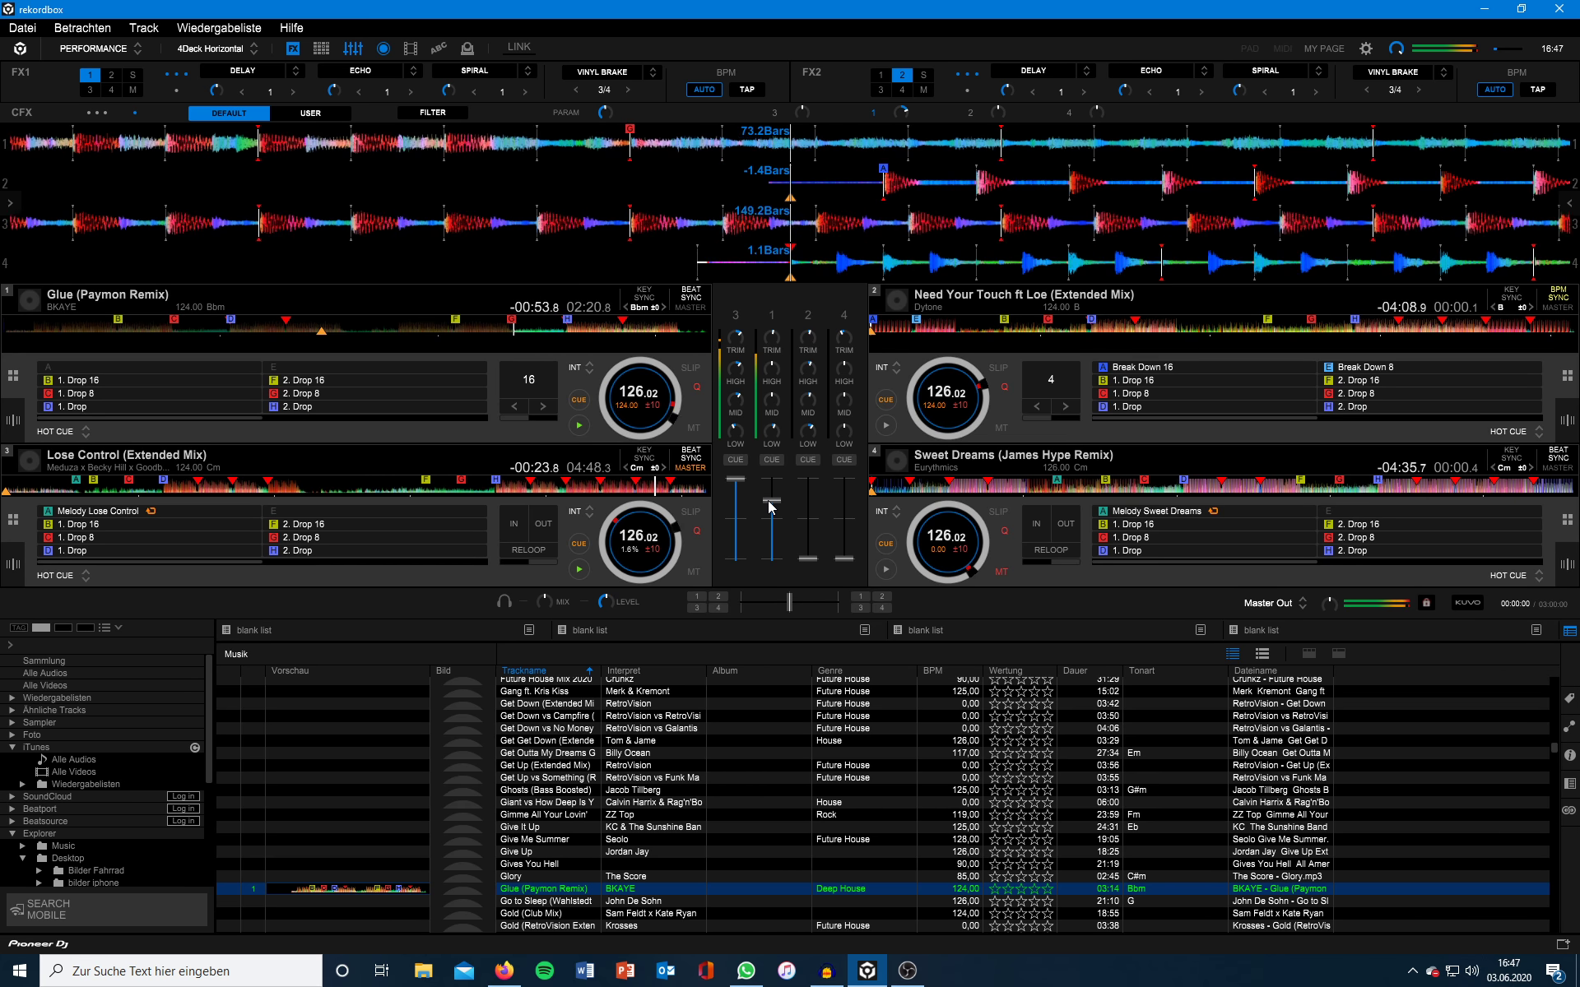
pyautogui.click(311, 399)
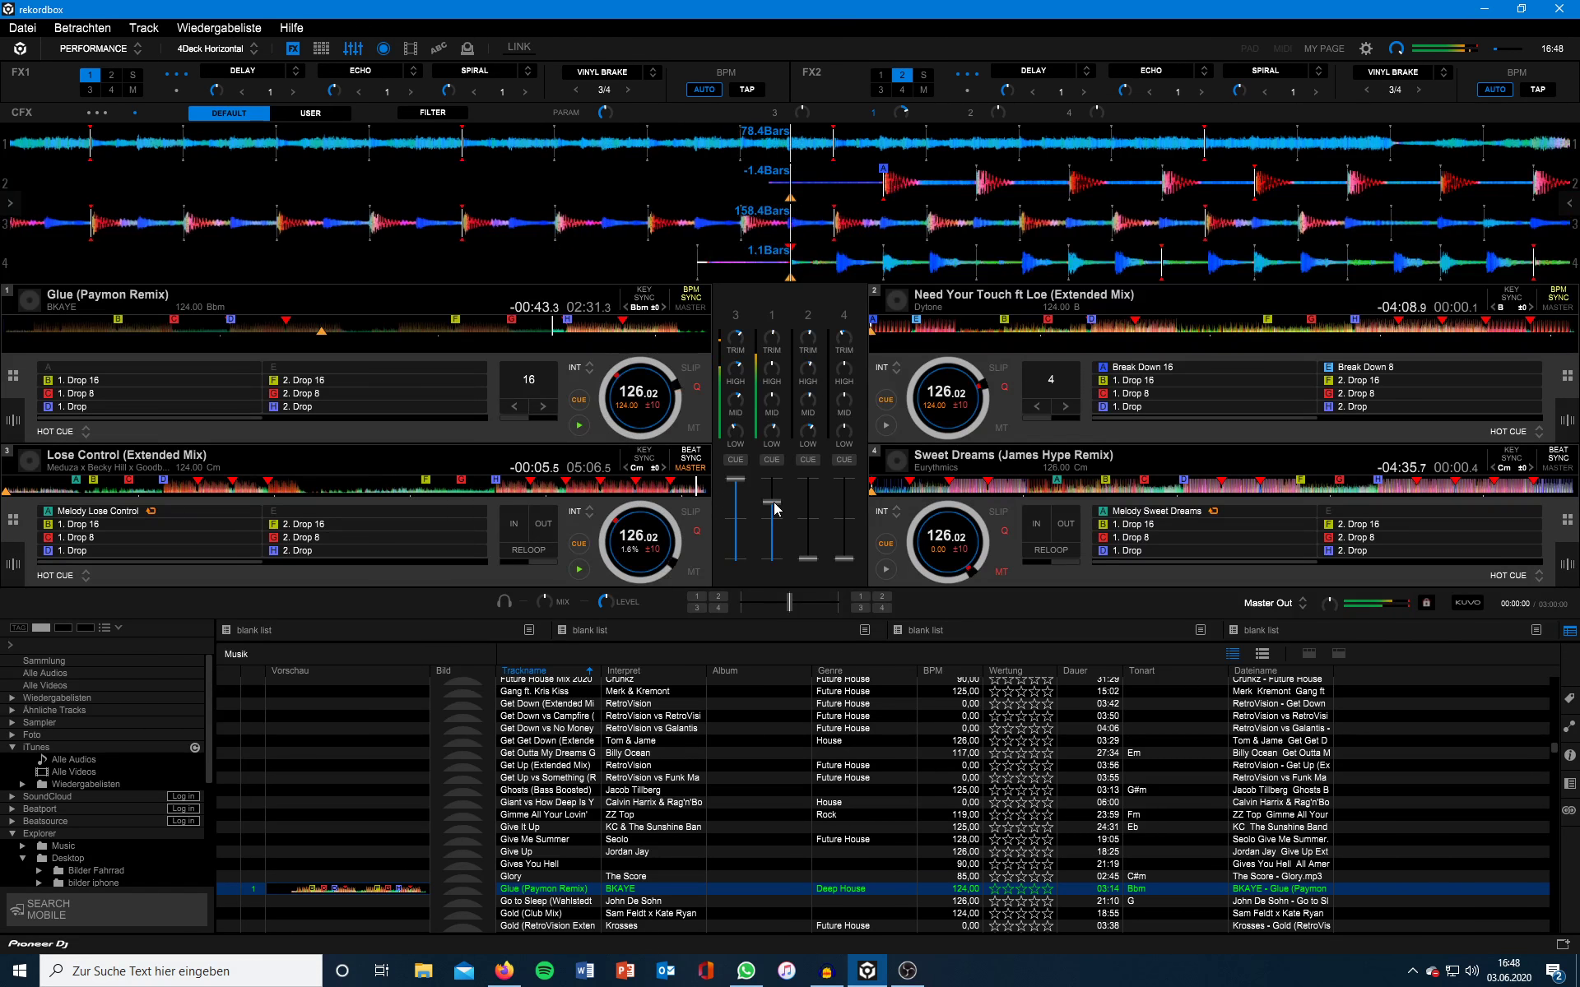
pyautogui.moveTo(774, 503); pyautogui.dragTo(773, 571)
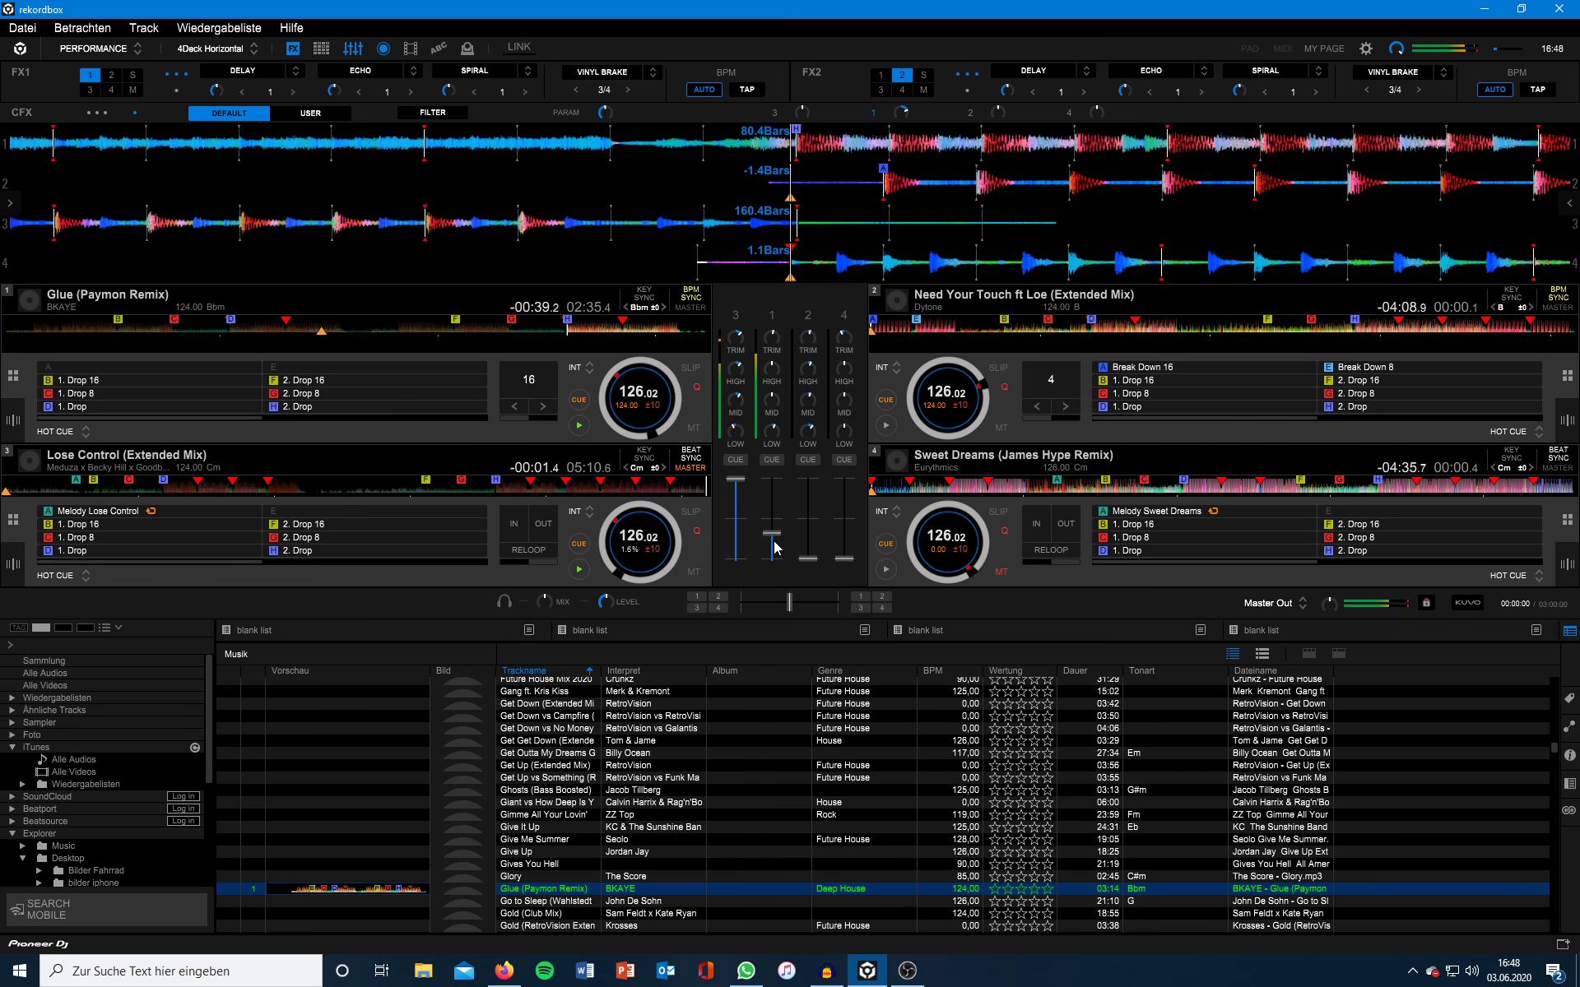